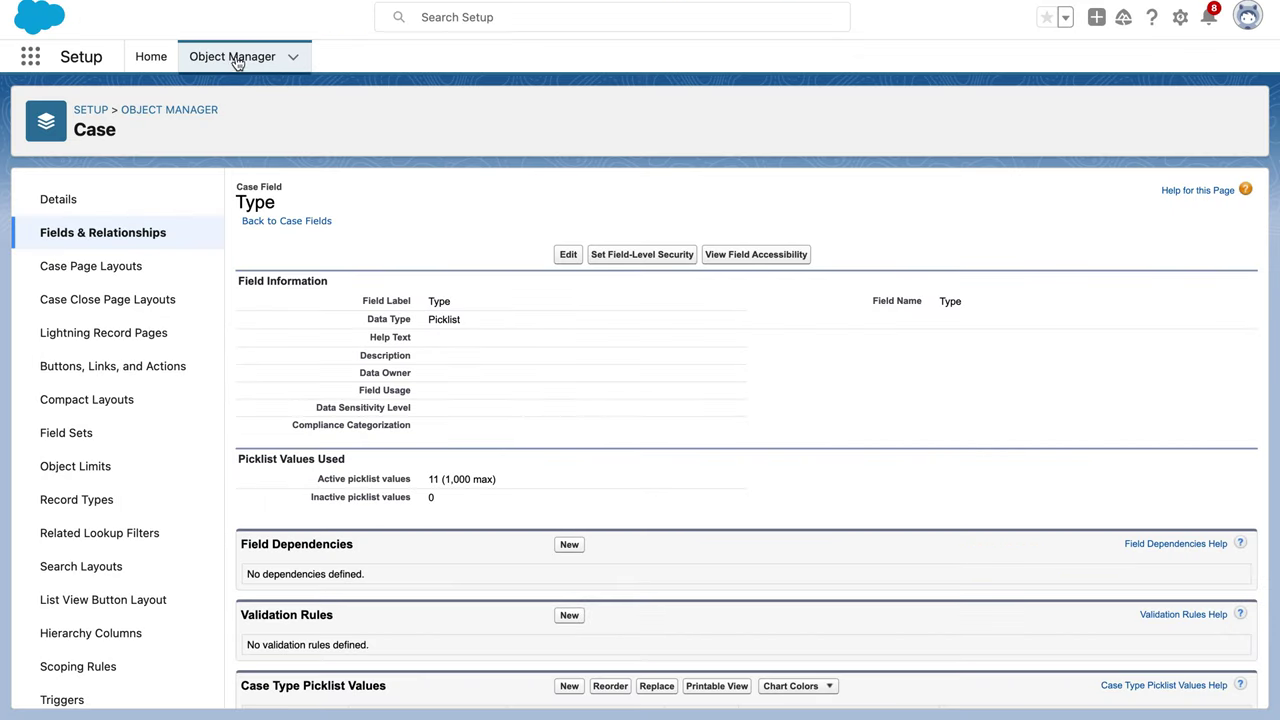
- Find the Case object in Object Manager by searching for "case" and start a new record type for it
left_click(235, 58)
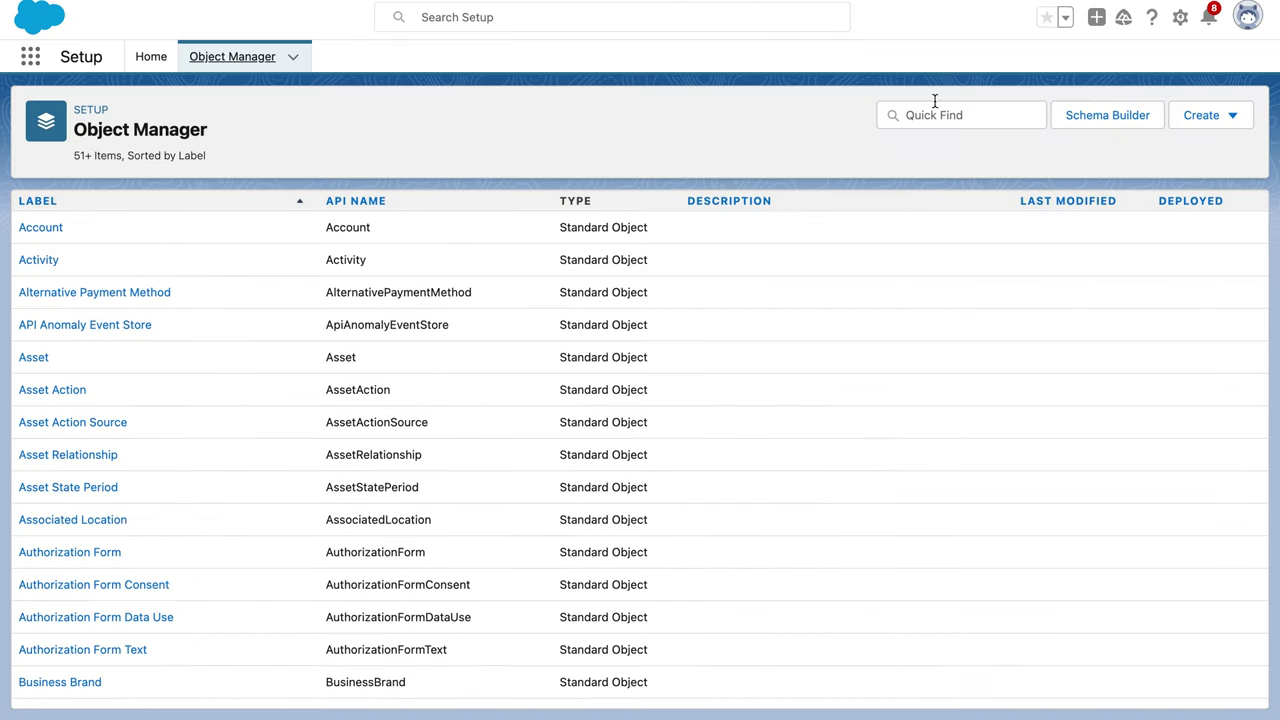
left_click(922, 114)
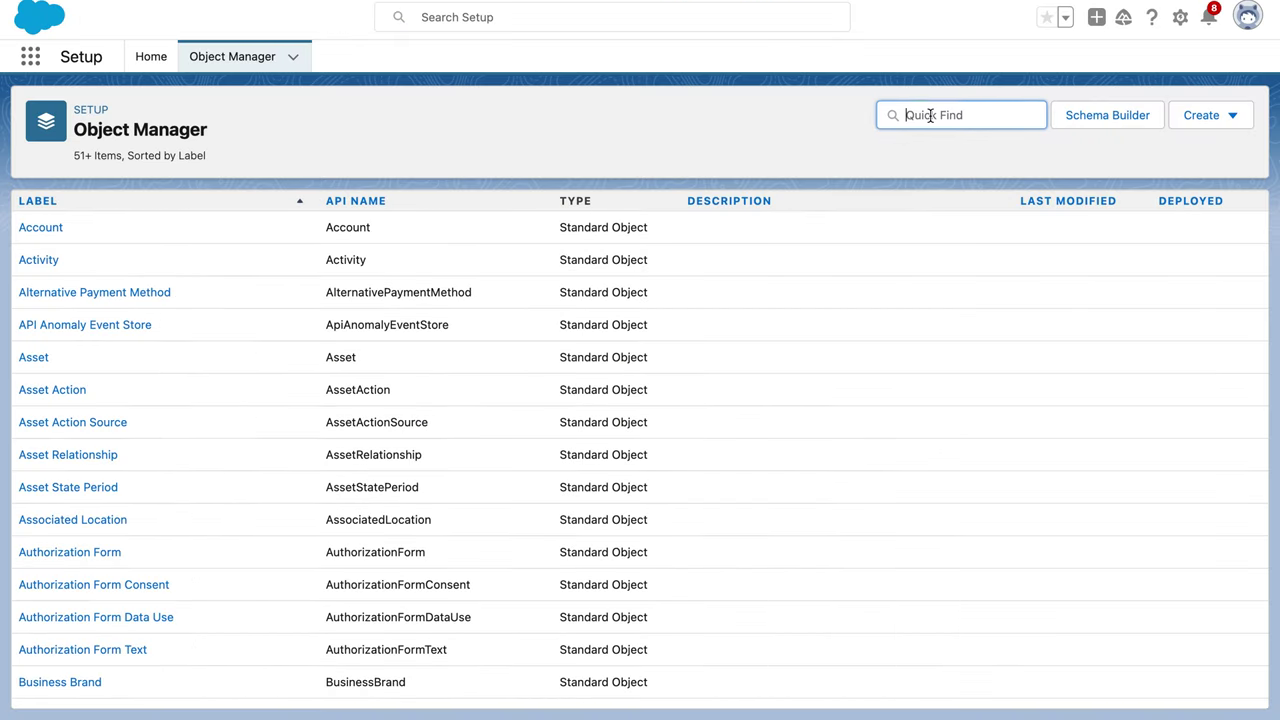
type("case")
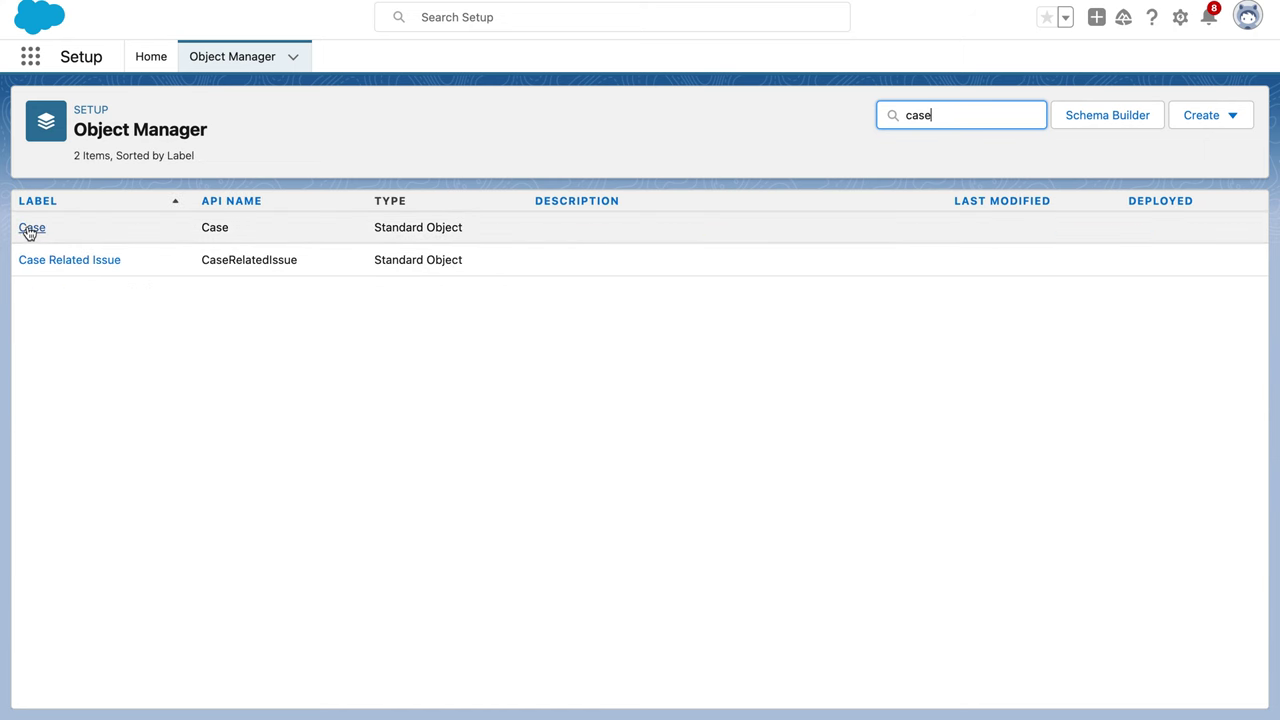
left_click(31, 229)
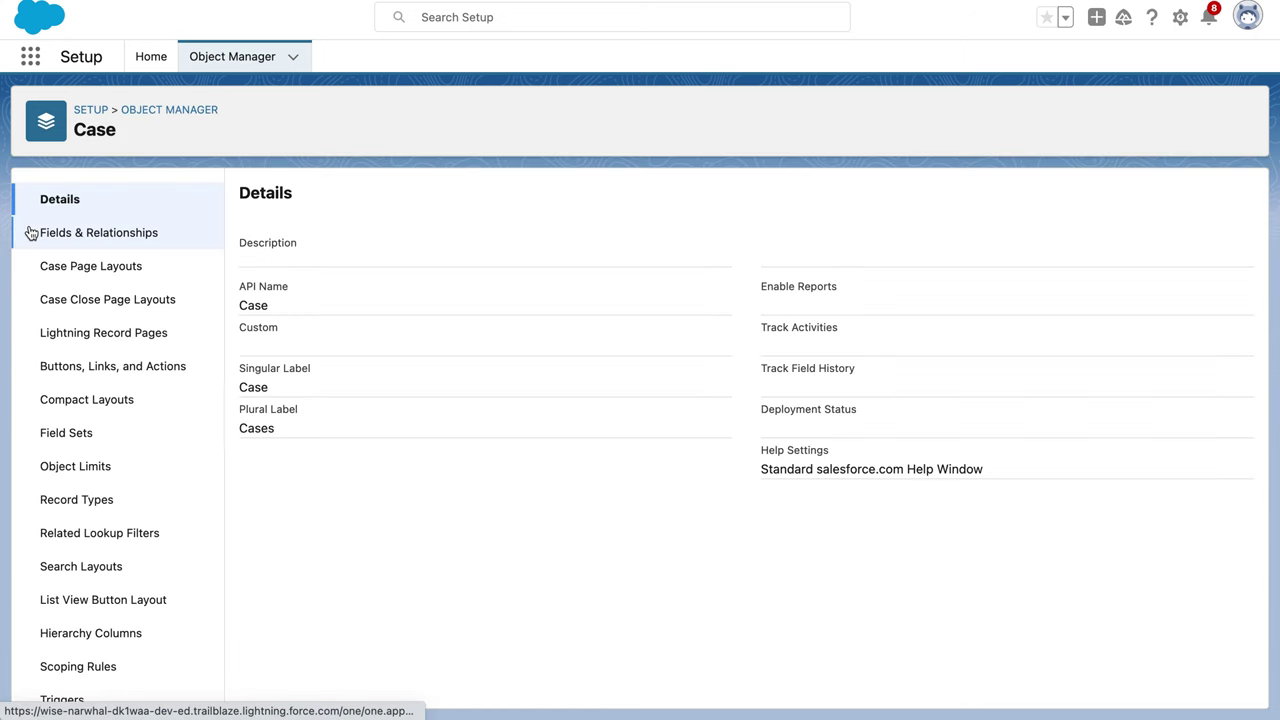
left_click(110, 508)
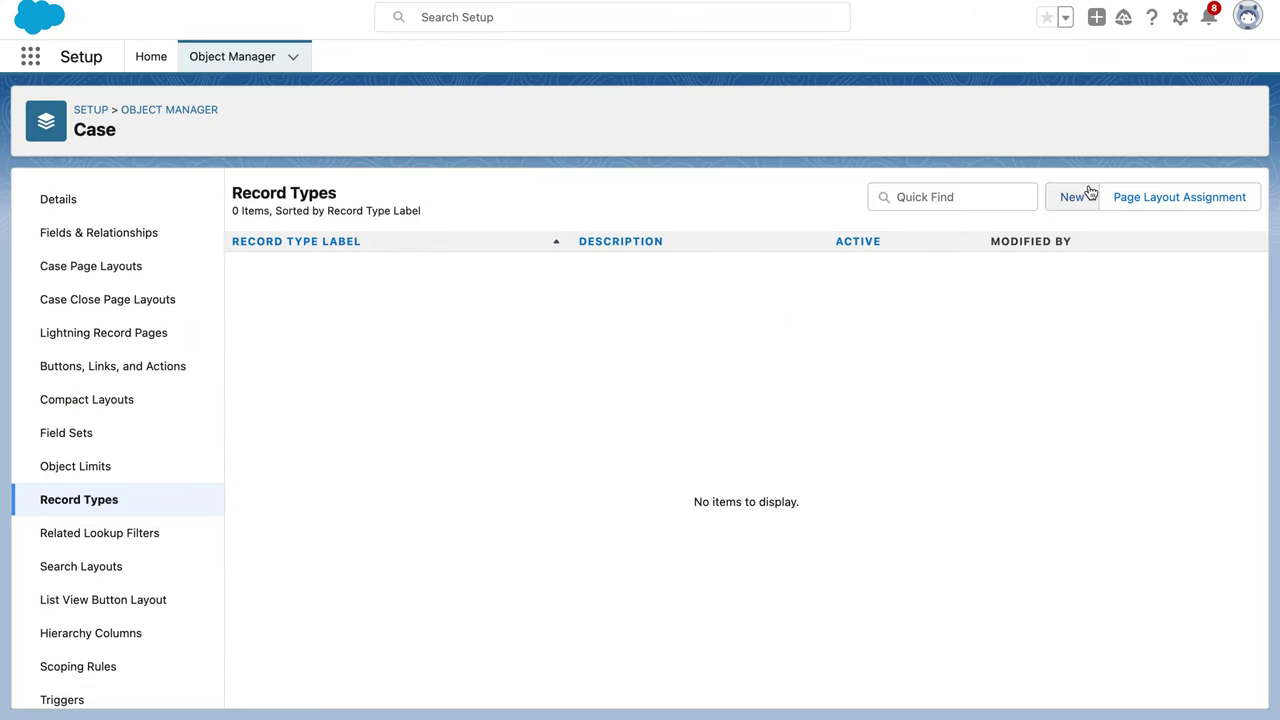
left_click(1088, 190)
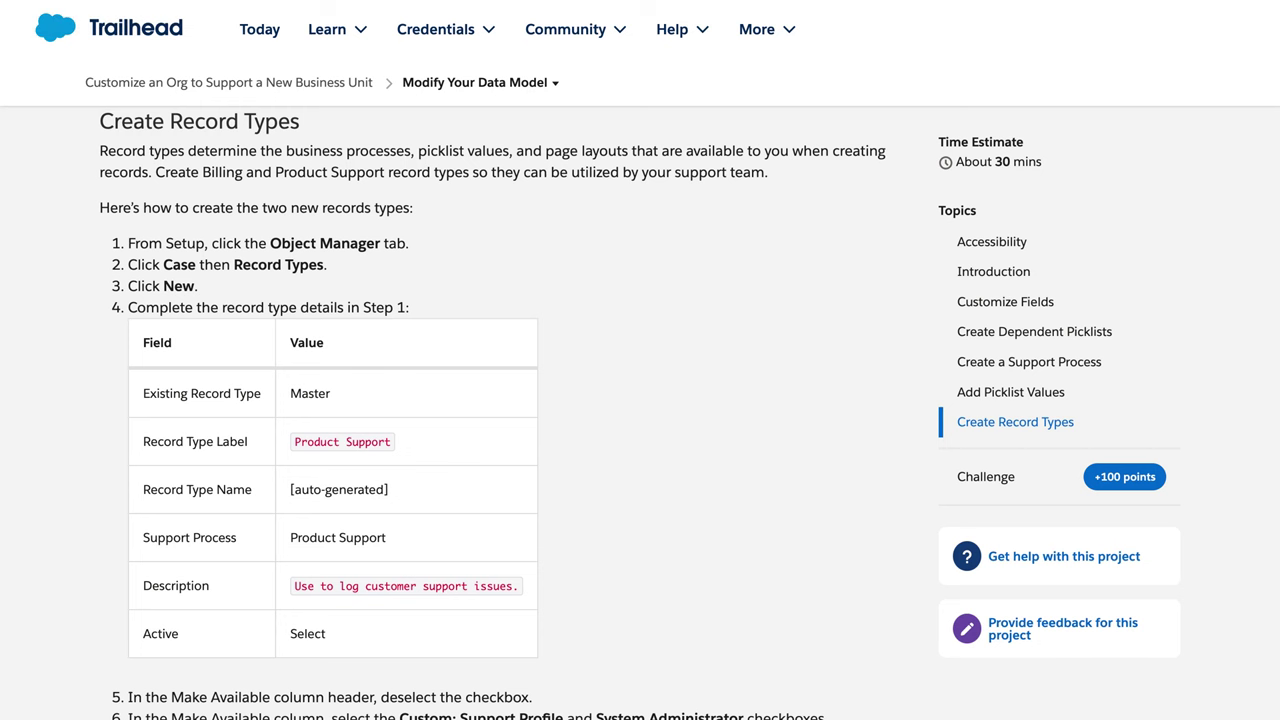
- Copy "Product Support" from the Trailhead instructions and paste it as the new record type's label, letting the record type name fill in
left_click_drag(298, 441, 428, 441)
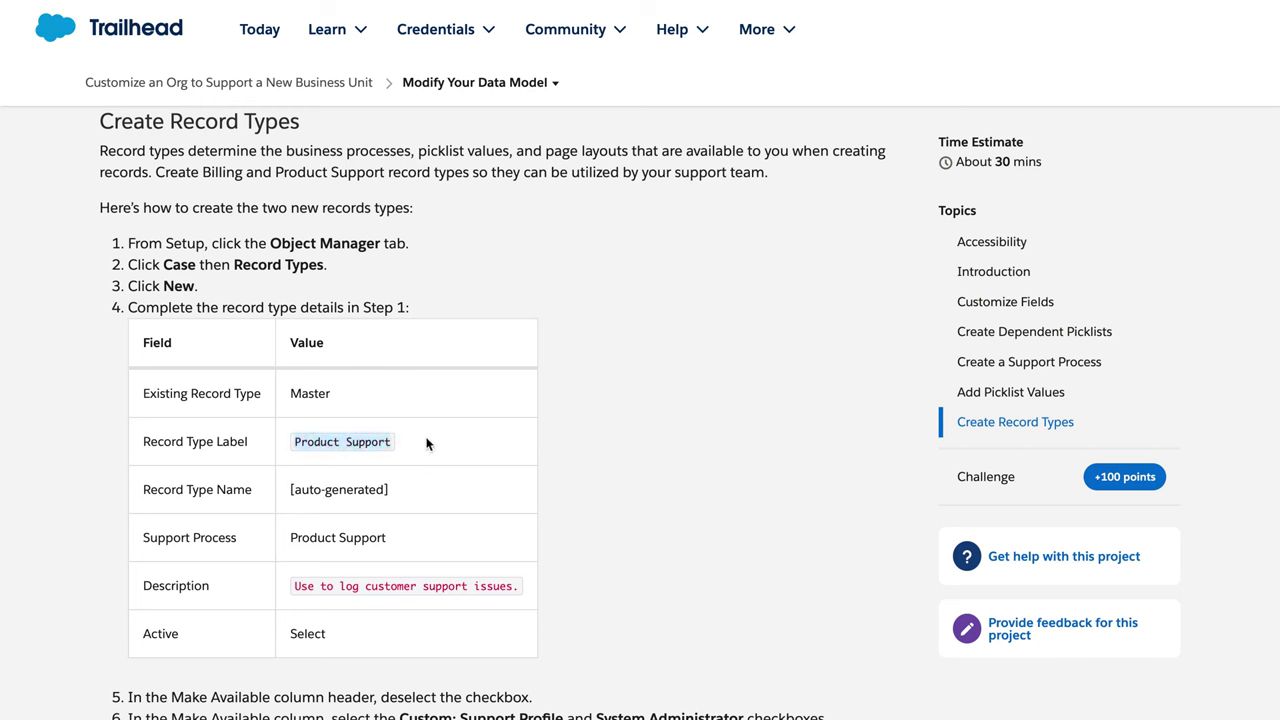
left_click(374, 438)
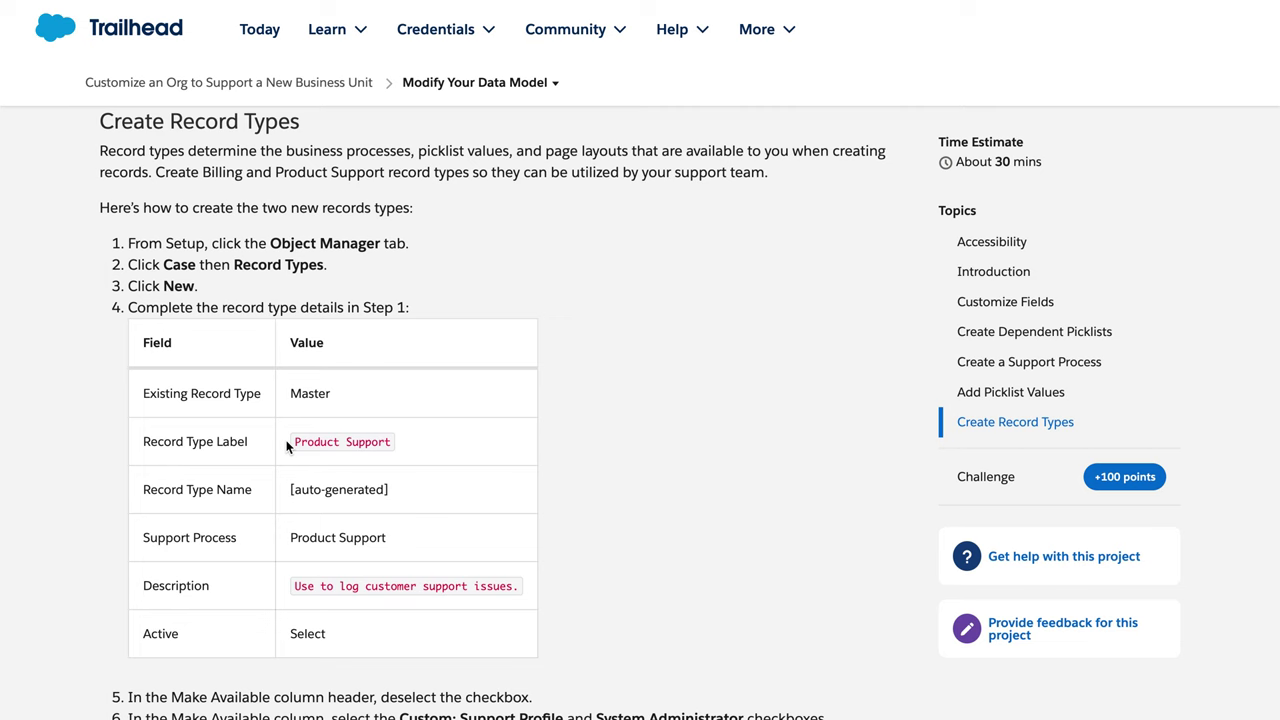
left_click_drag(295, 444, 431, 450)
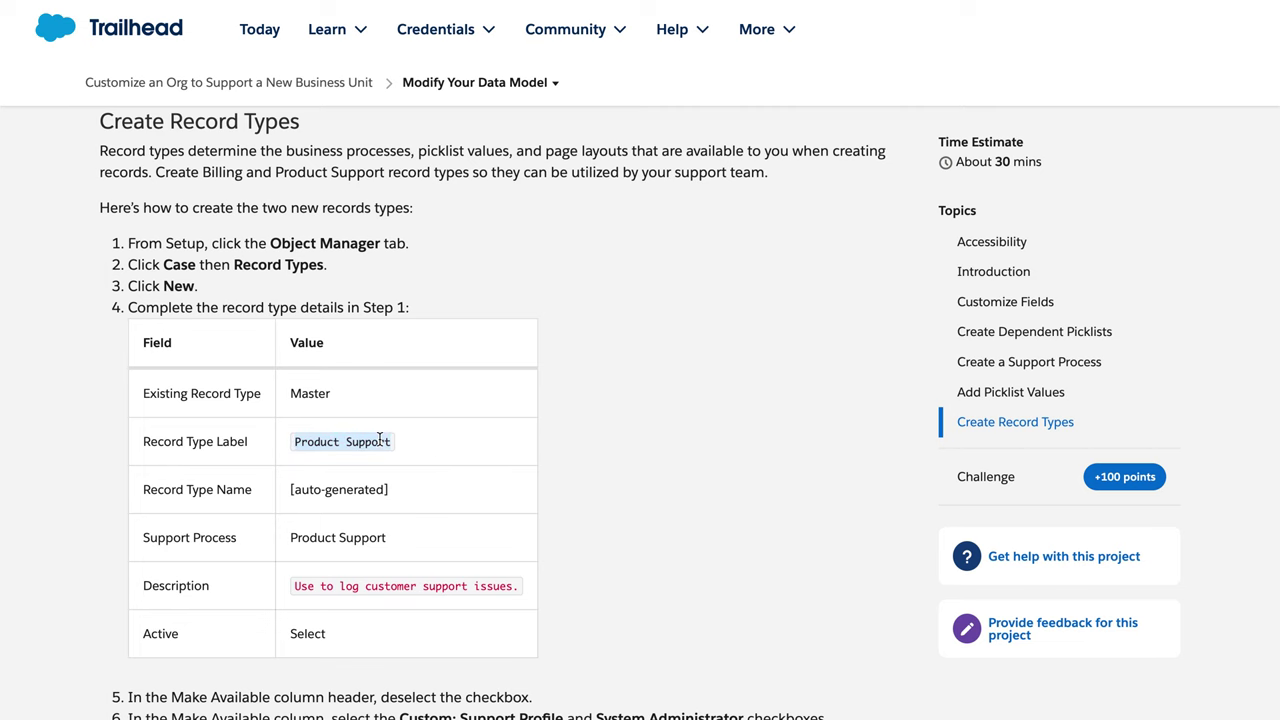
right_click(380, 444)
left_click(409, 477)
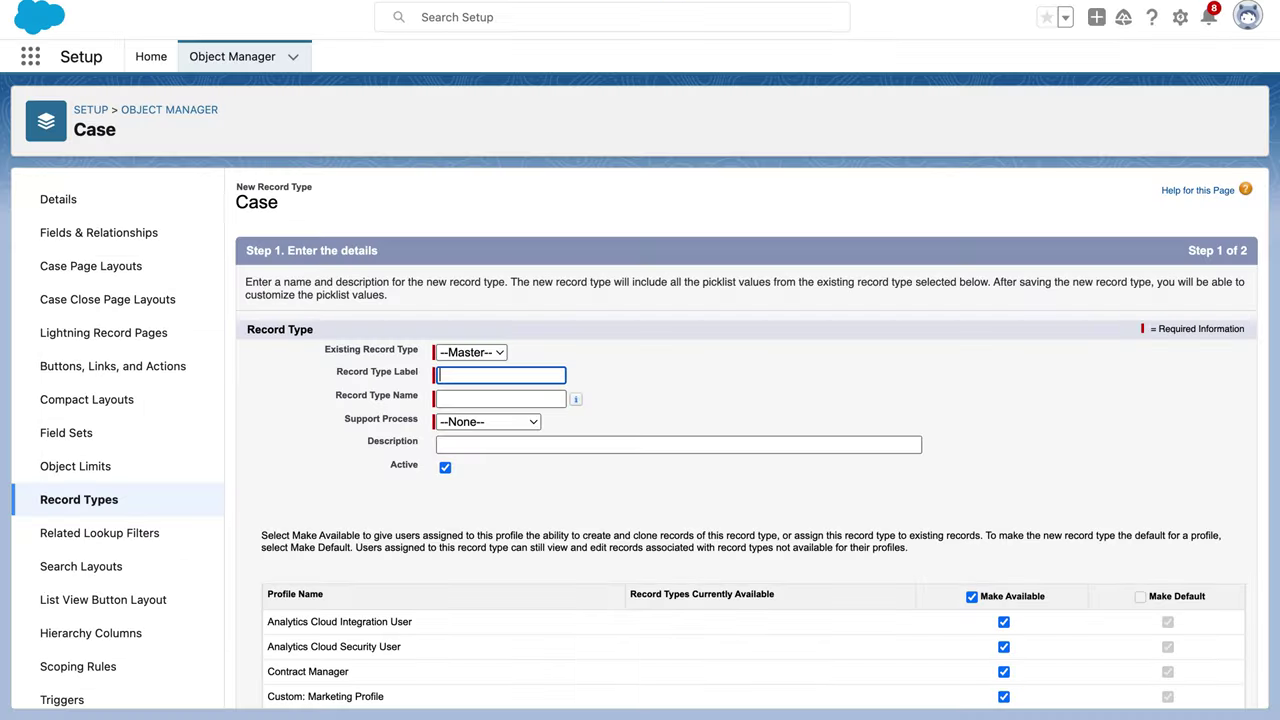
right_click(524, 377)
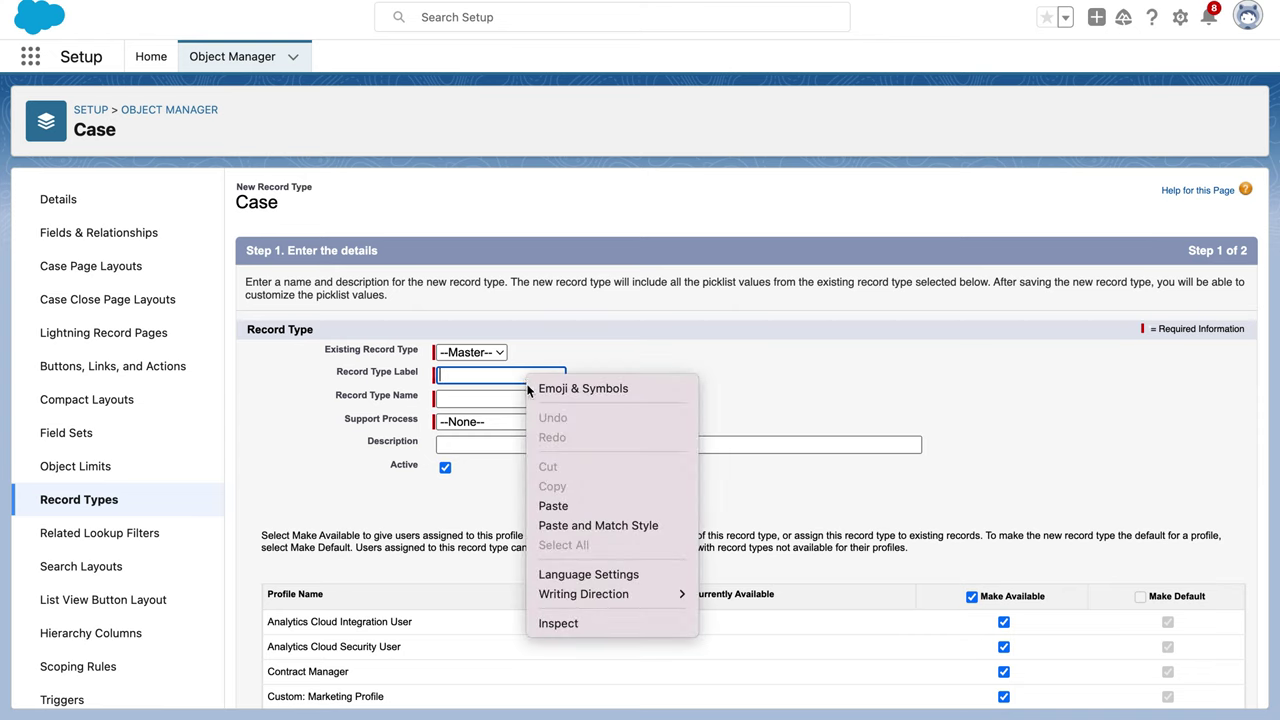
left_click(566, 506)
key("Tab")
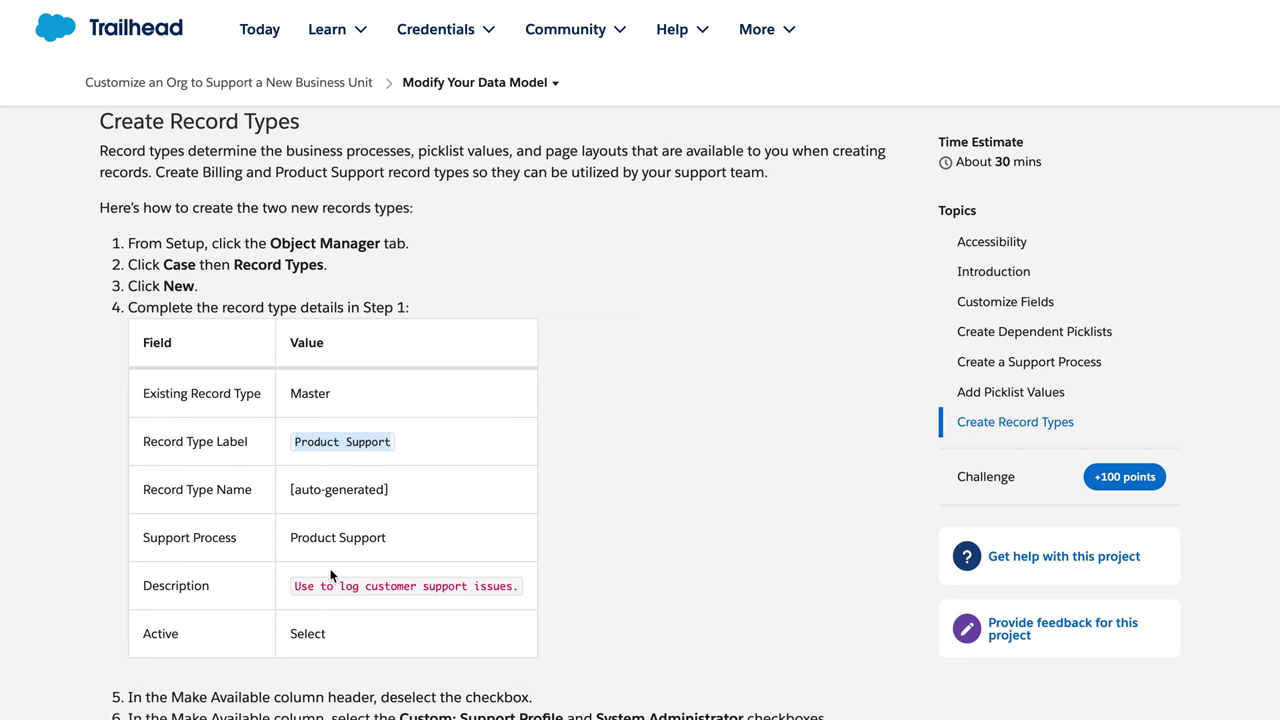
- Copy "Use to log customer support issues." from the Trailhead instructions and paste it into the record type's description
left_click_drag(293, 585, 557, 600)
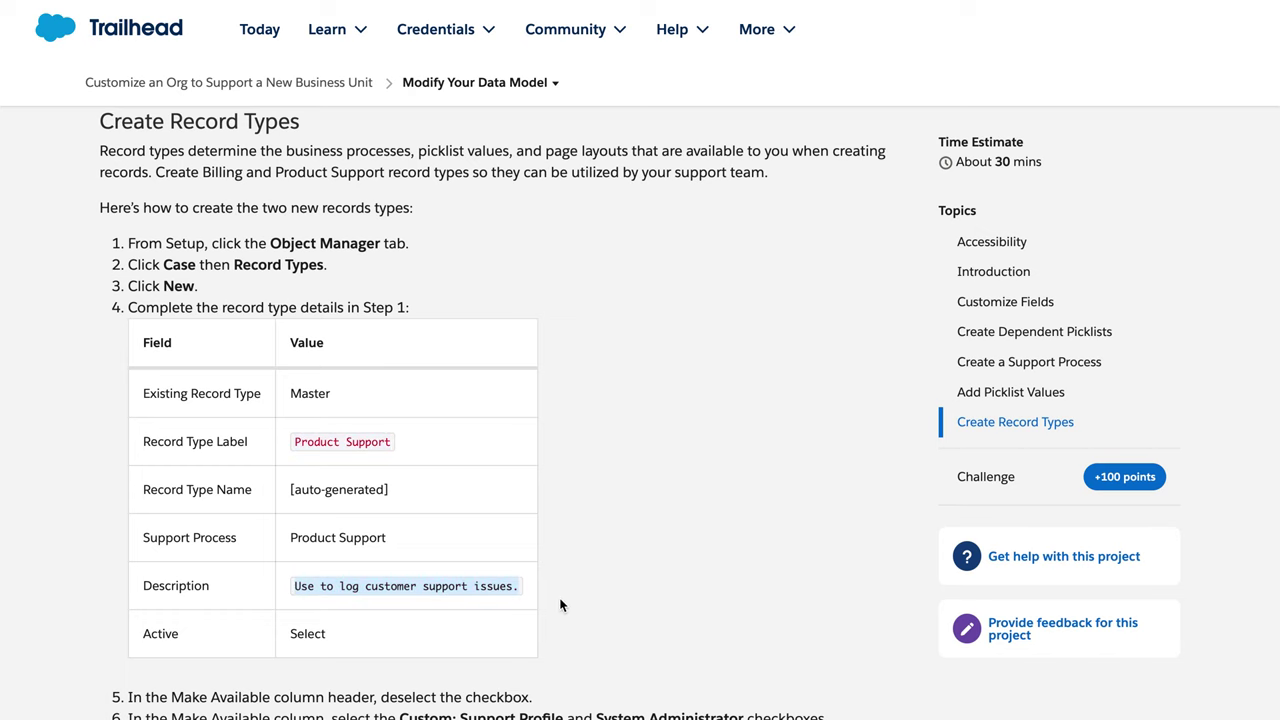
right_click(507, 582)
left_click(545, 522)
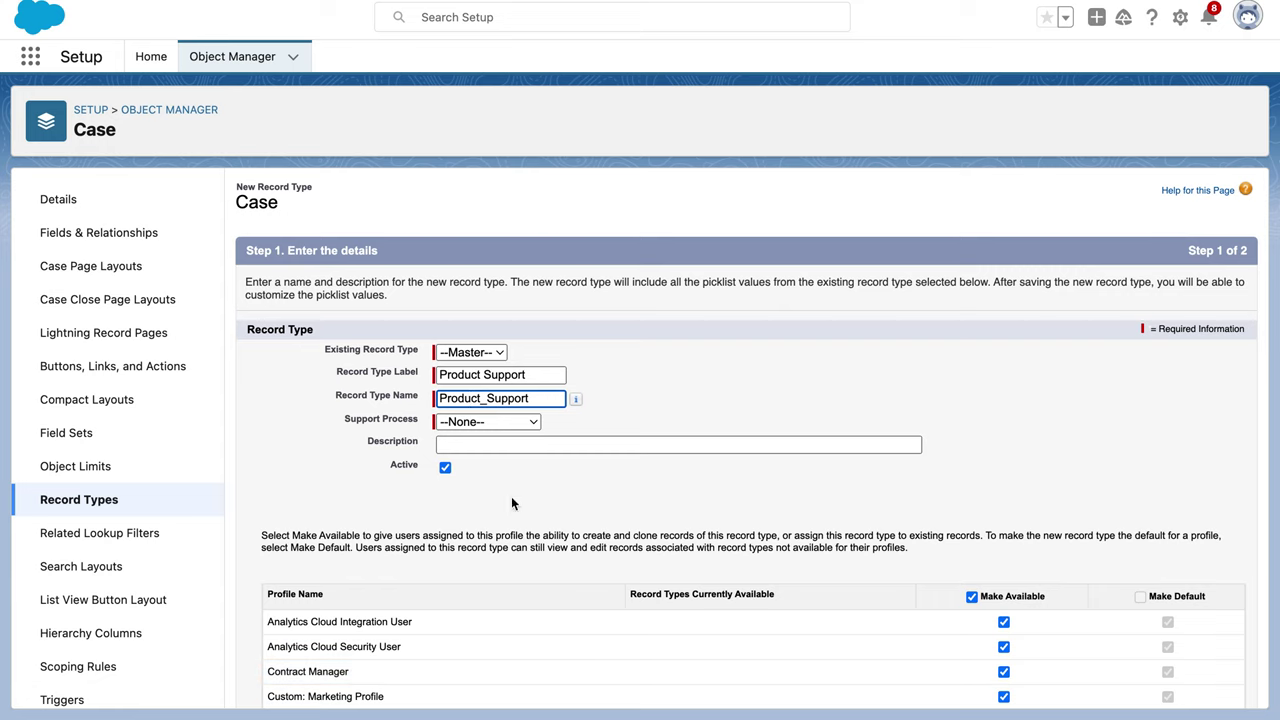
left_click(507, 445)
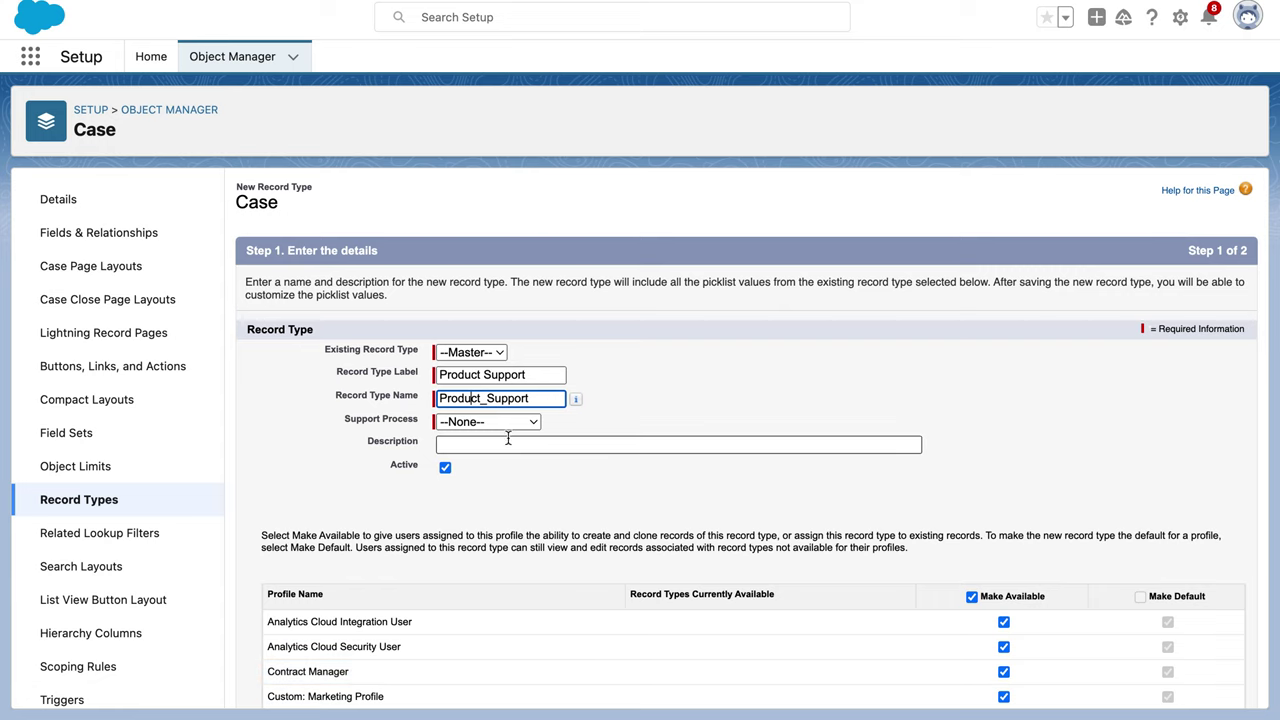
right_click(507, 445)
left_click(550, 570)
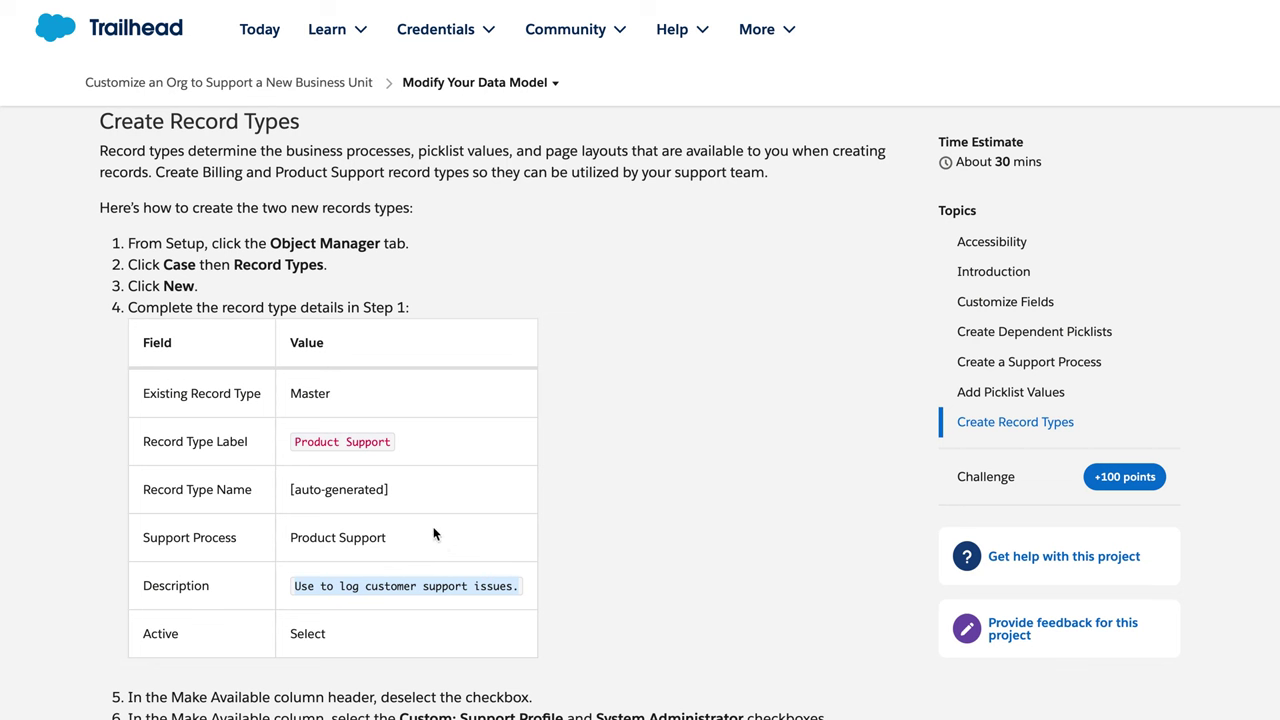
- Make the record type available only to the Custom: Support Profile and System Administrator profiles, and try to continue to page layout assignment
scroll(434, 535, "down", 2)
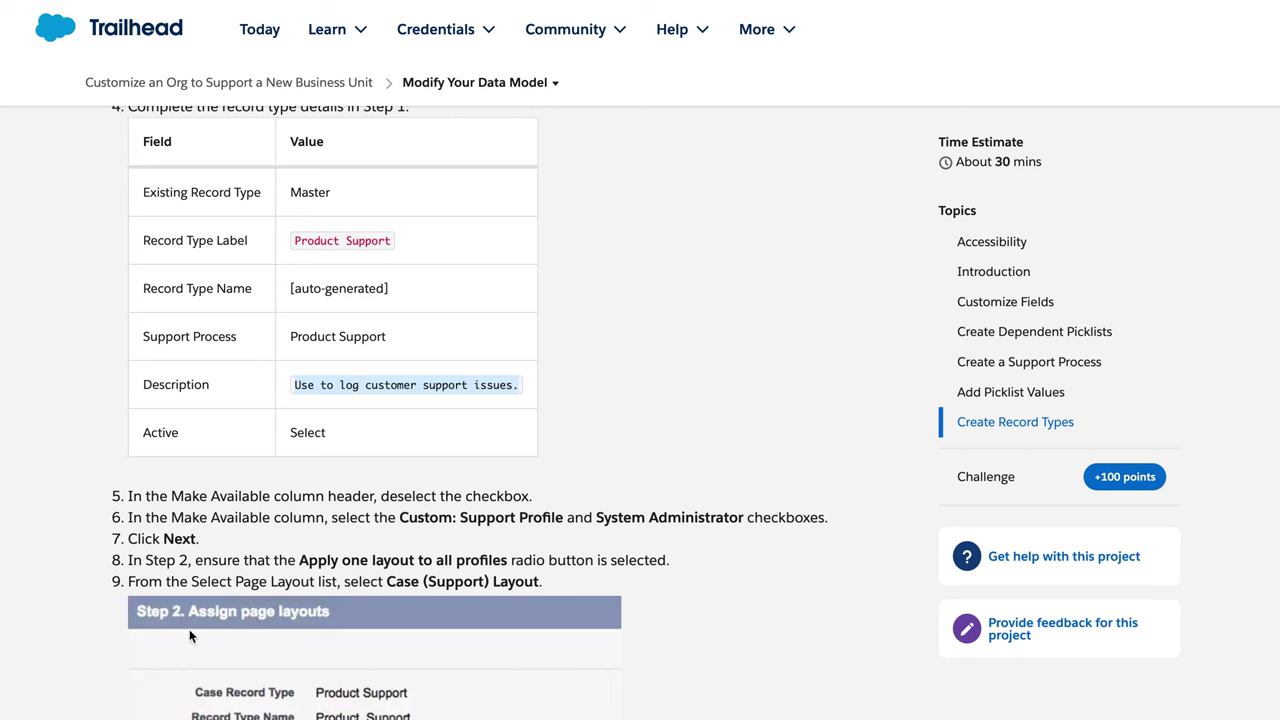
scroll(200, 537, "down", 3)
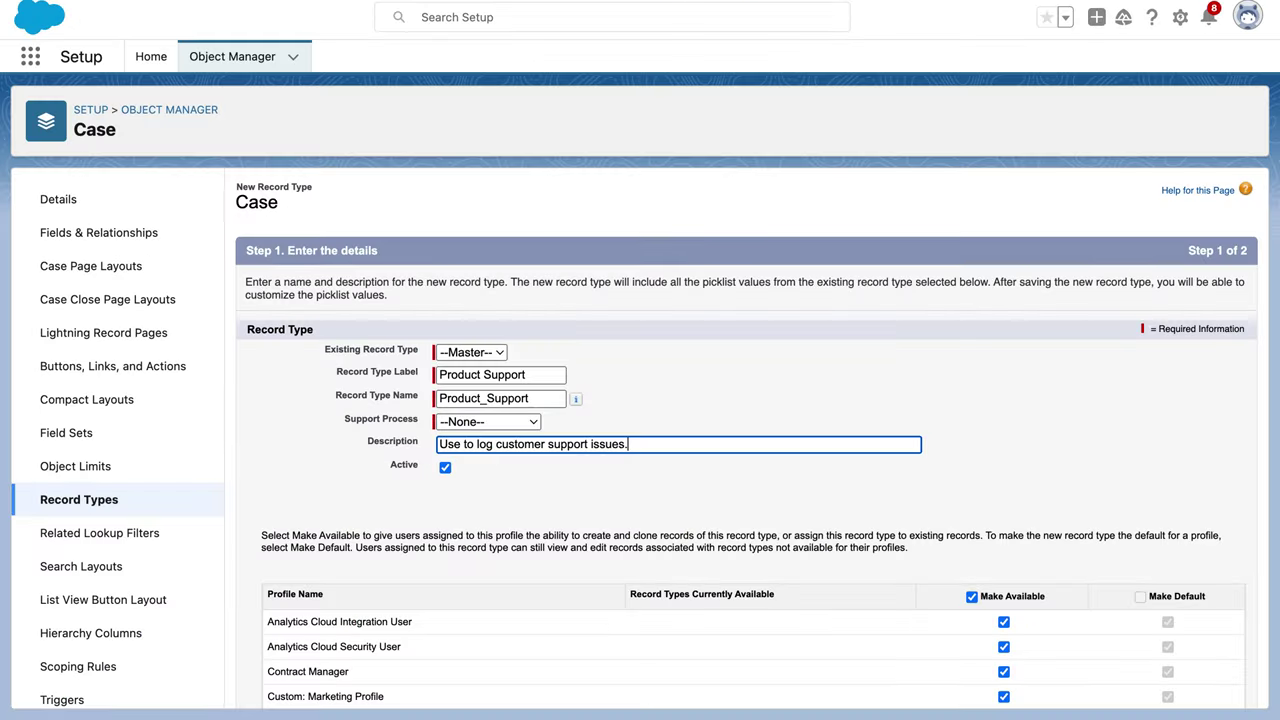
scroll(510, 559, "down", 2)
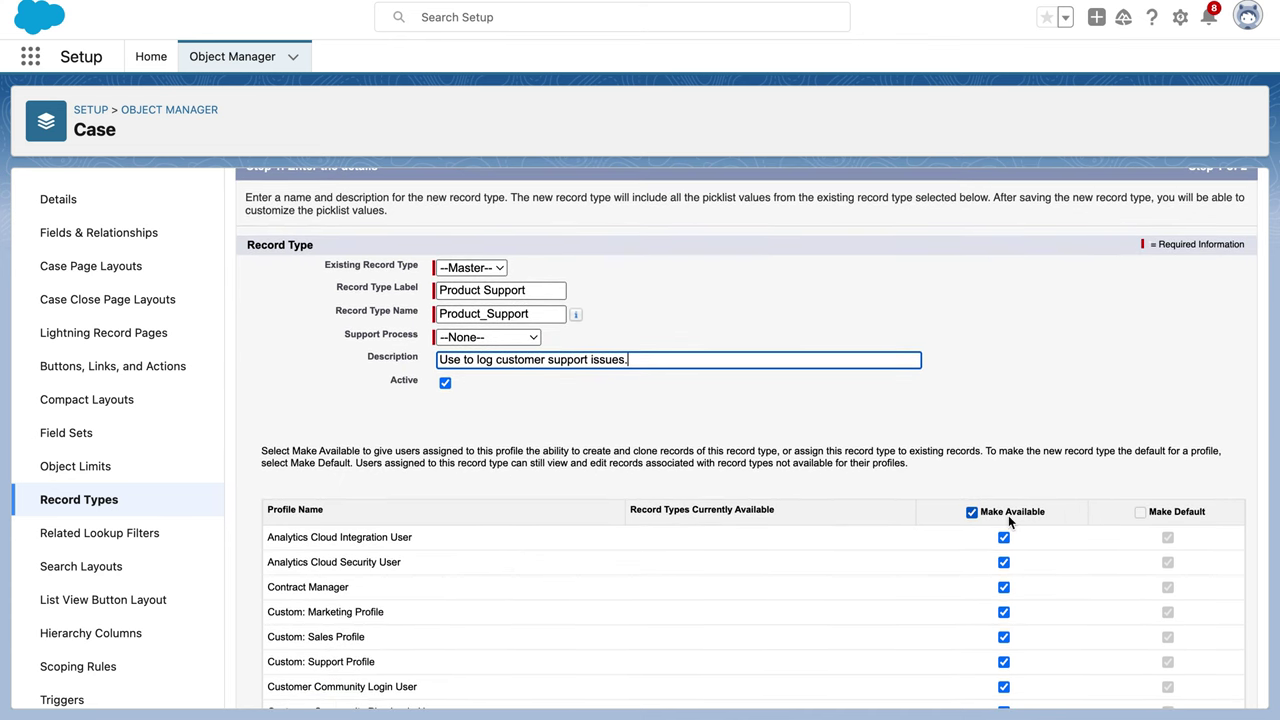
left_click(972, 512)
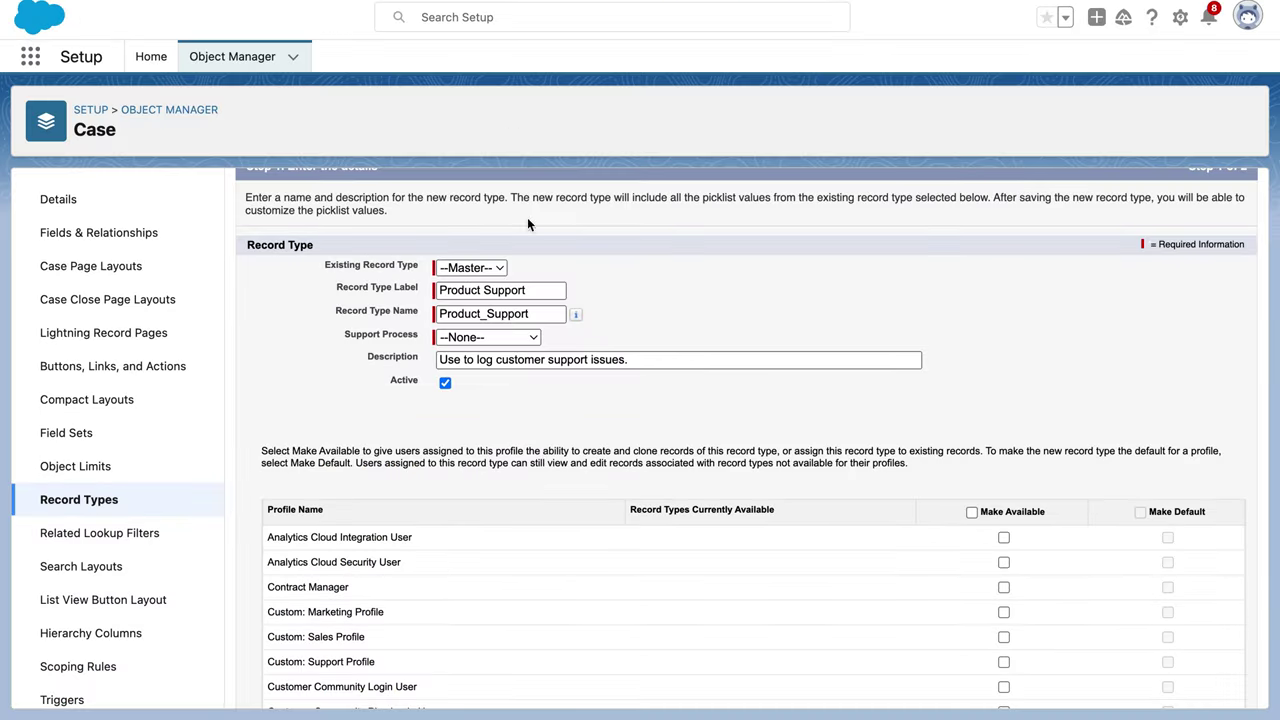
scroll(559, 588, "down", 3)
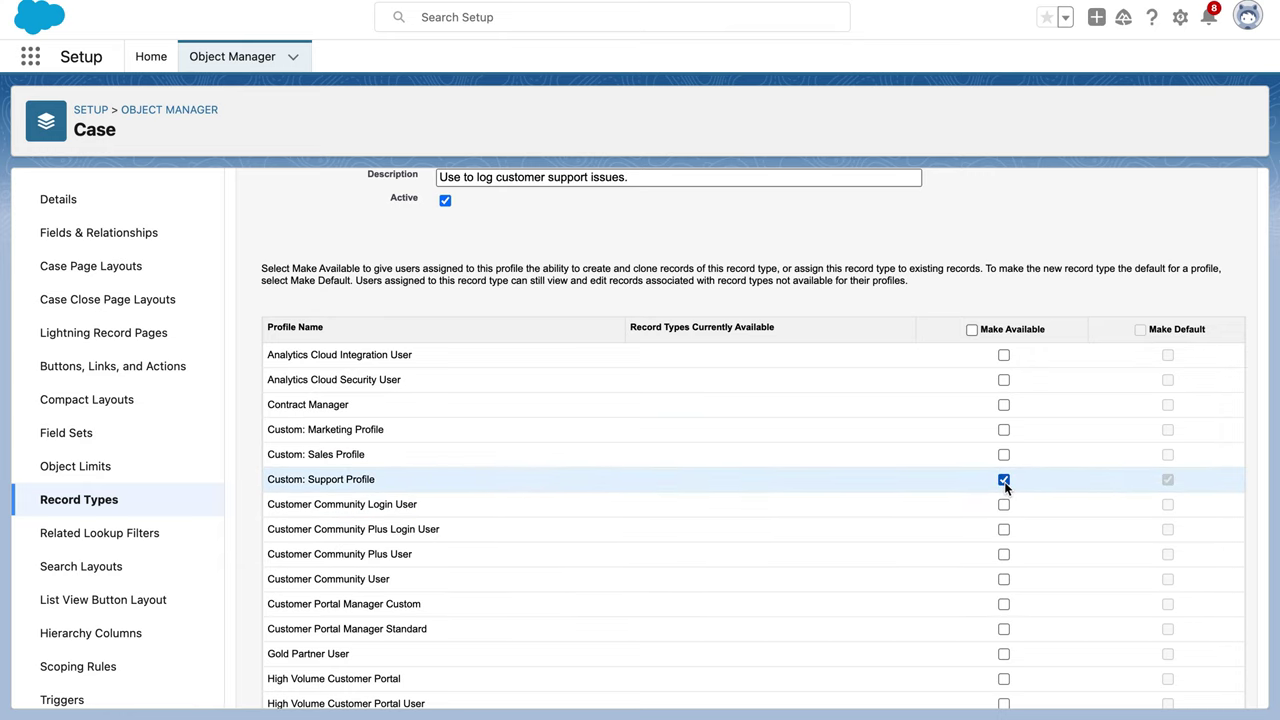
scroll(865, 517, "down", 5)
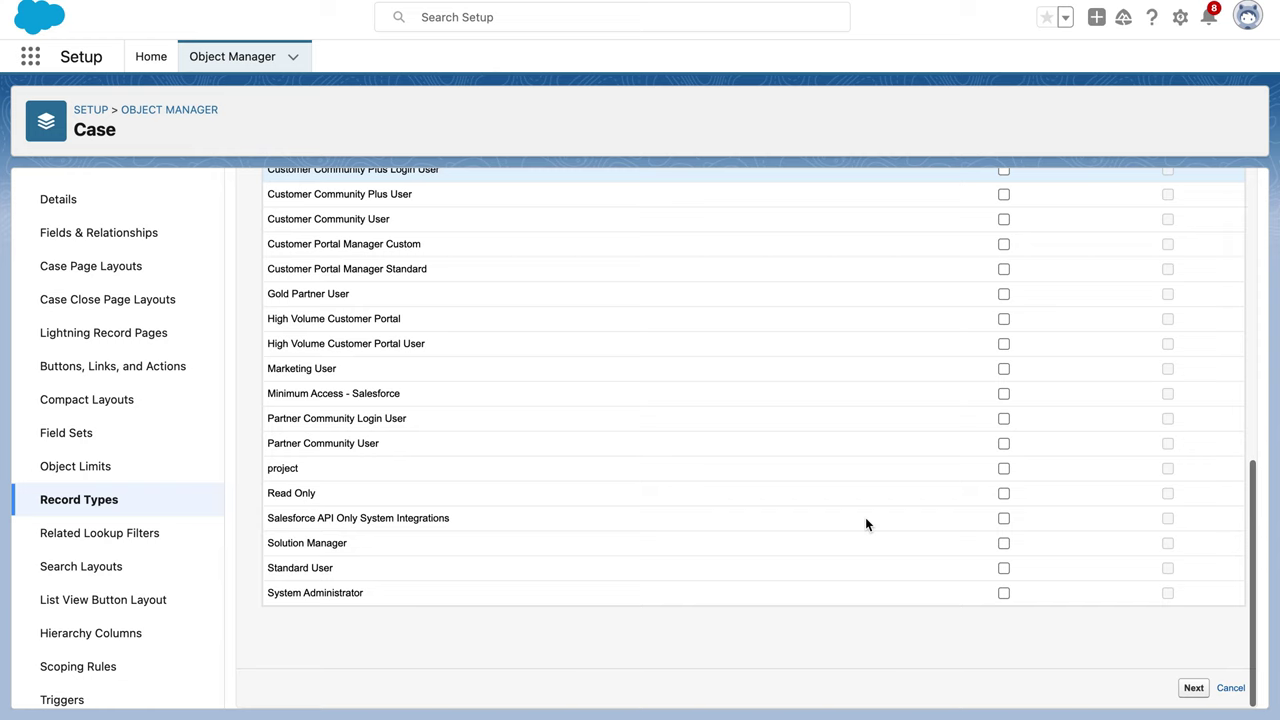
left_click(1004, 593)
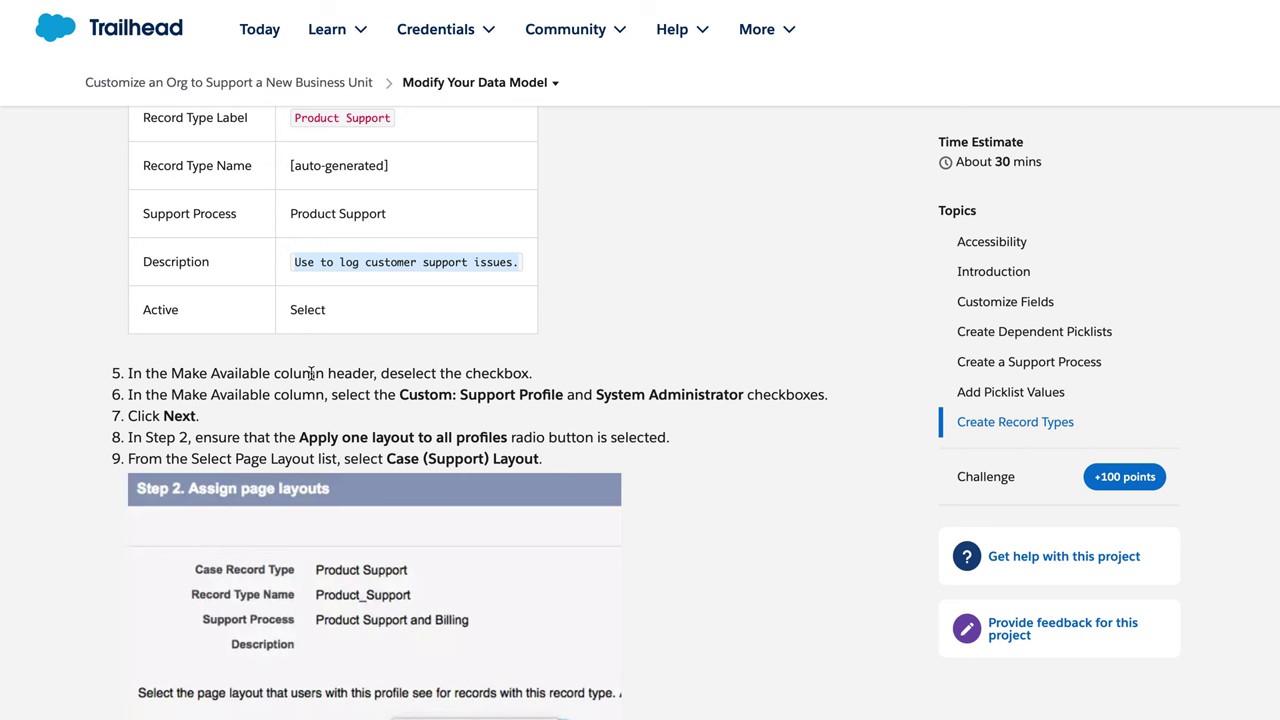
scroll(312, 373, "down", 2)
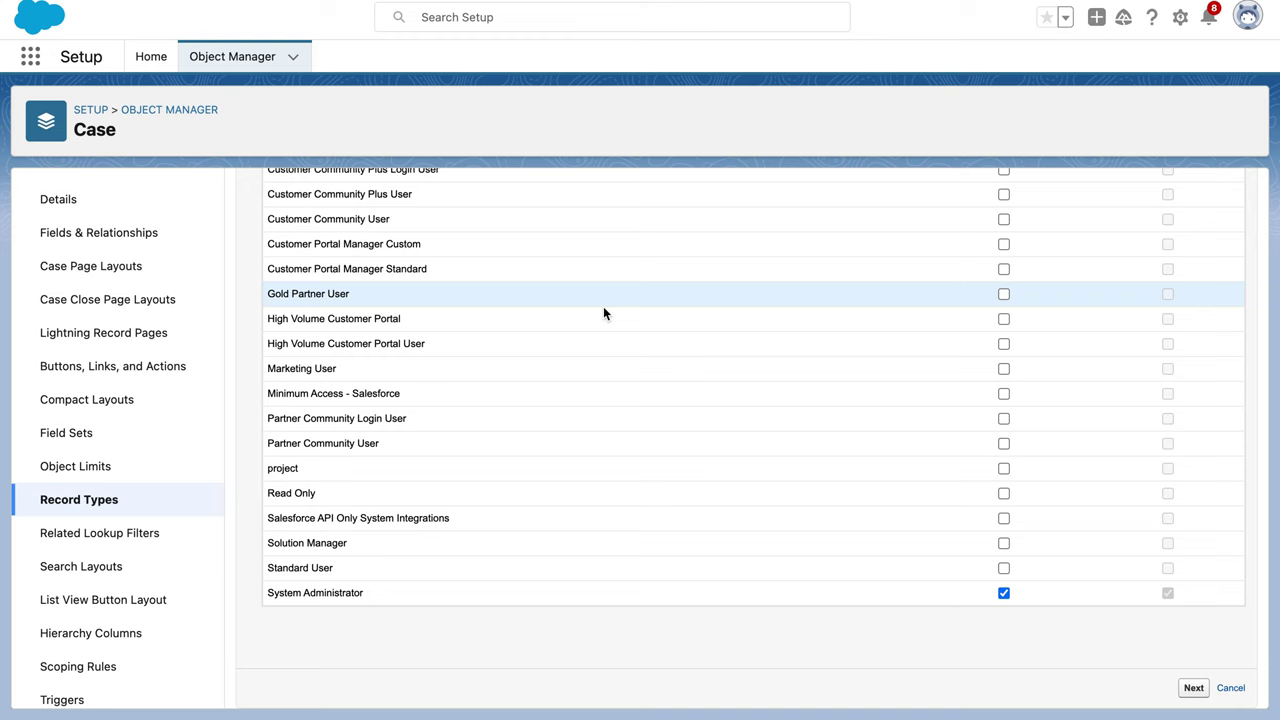
left_click(1193, 688)
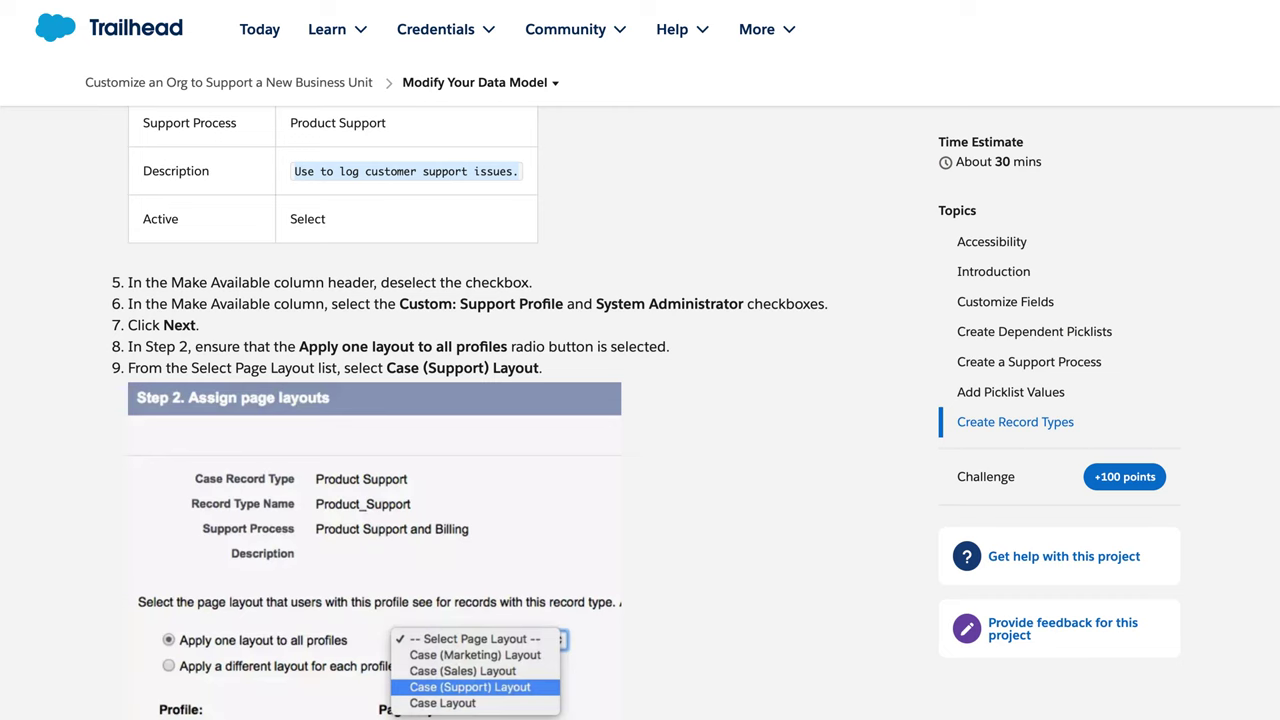
- Set the record type's support process to Product Support and continue to the page layout assignment
scroll(256, 268, "up", 3)
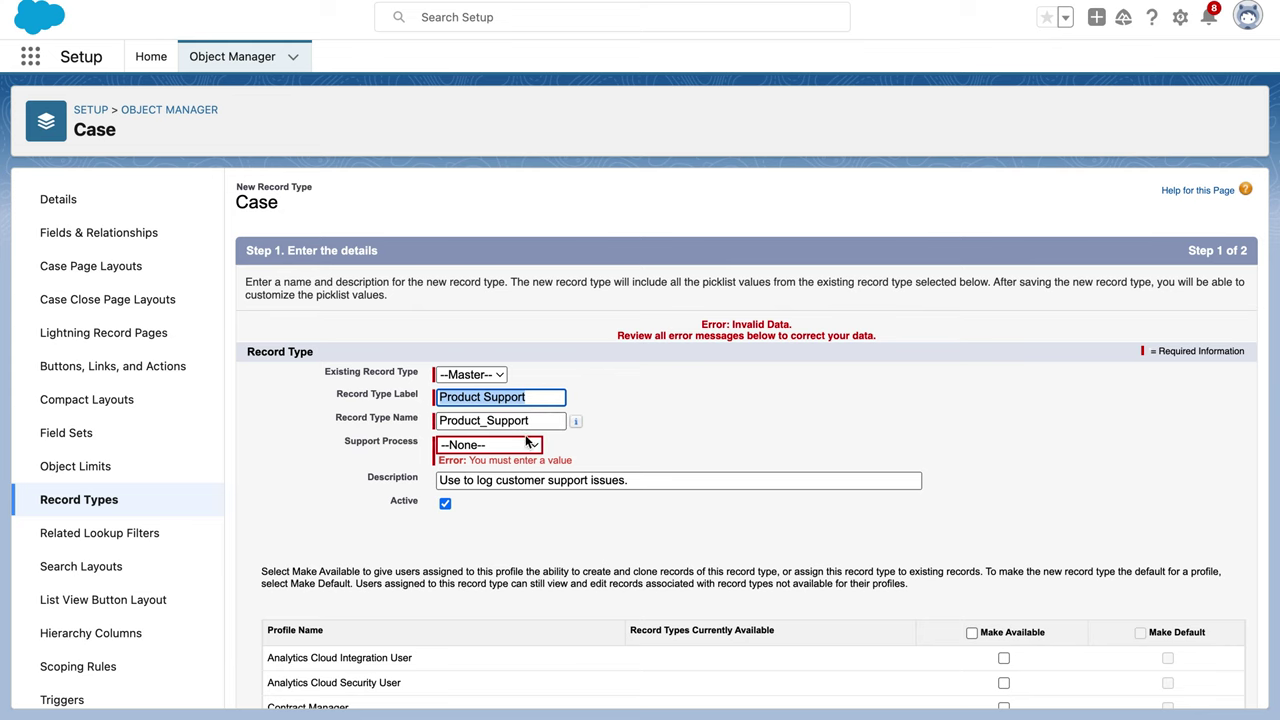
left_click(527, 445)
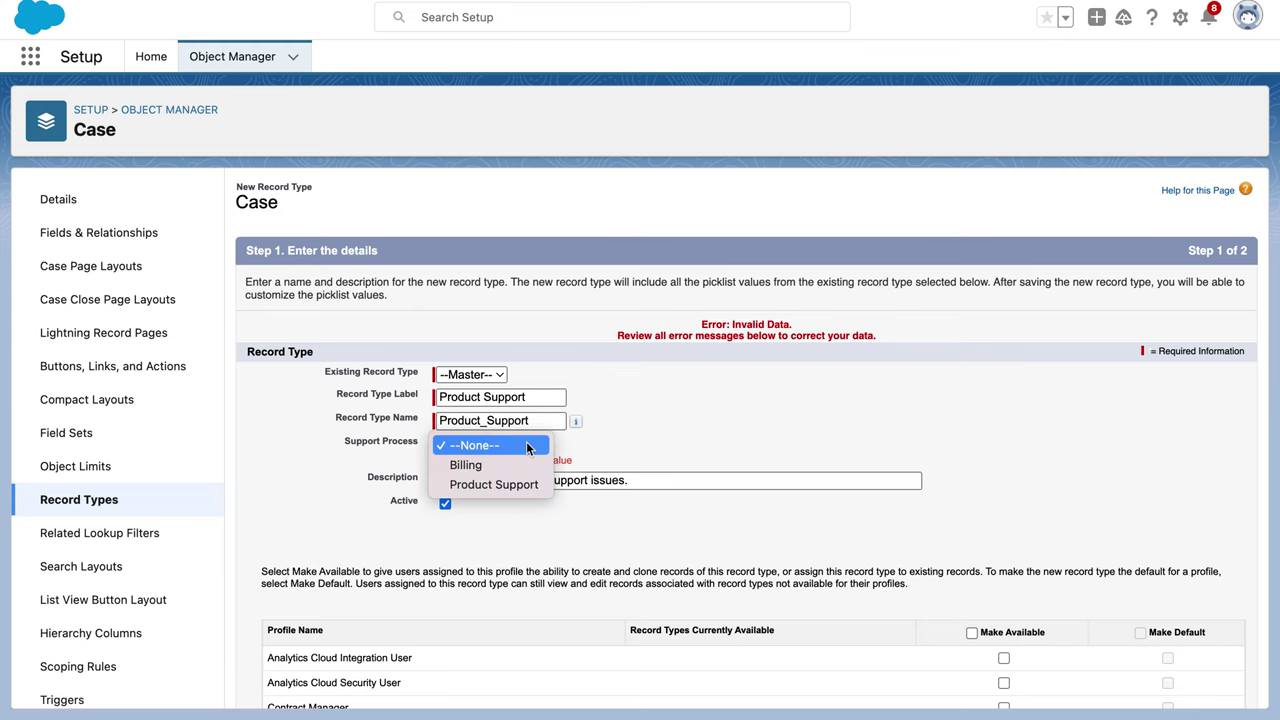
left_click(493, 484)
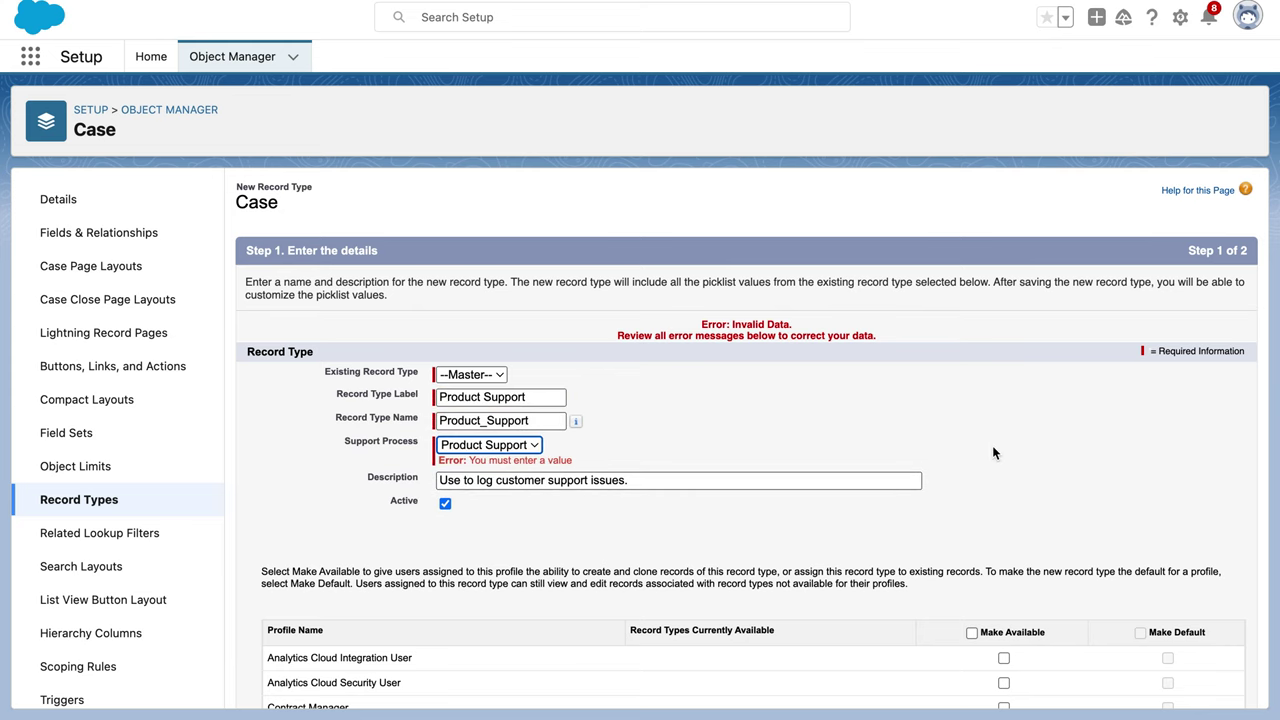
scroll(992, 453, "down", 6)
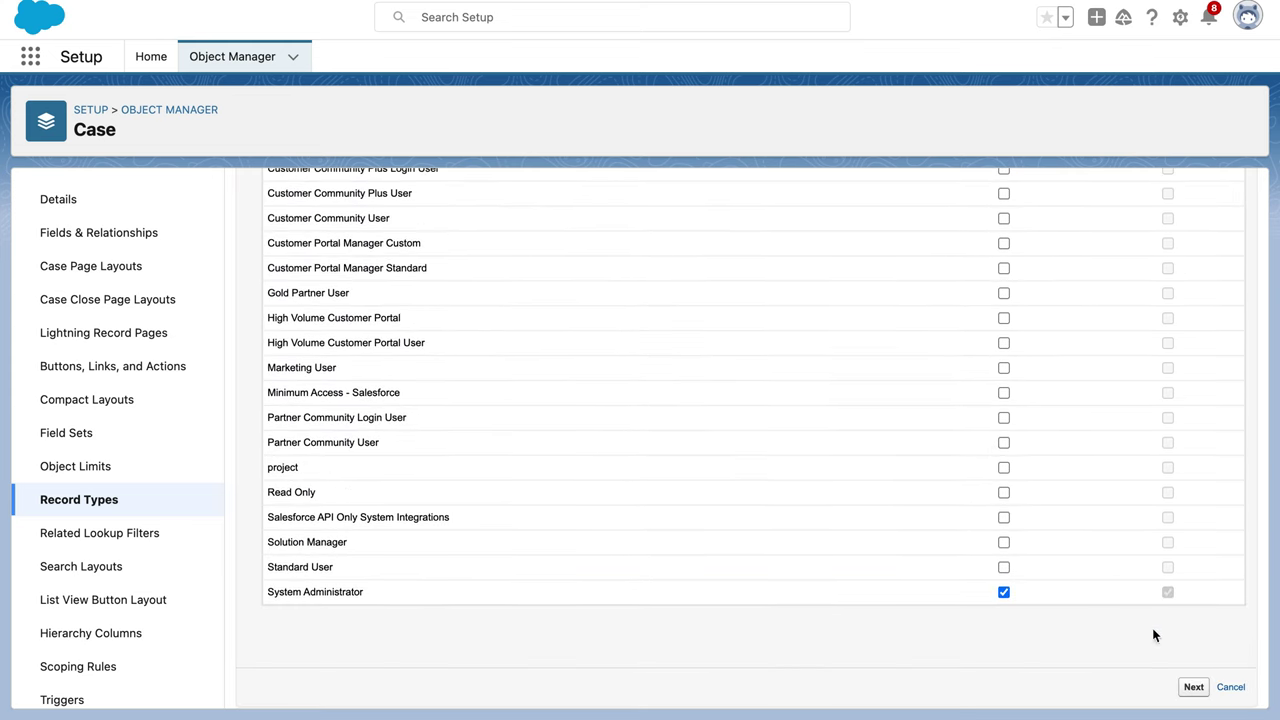
left_click(1192, 688)
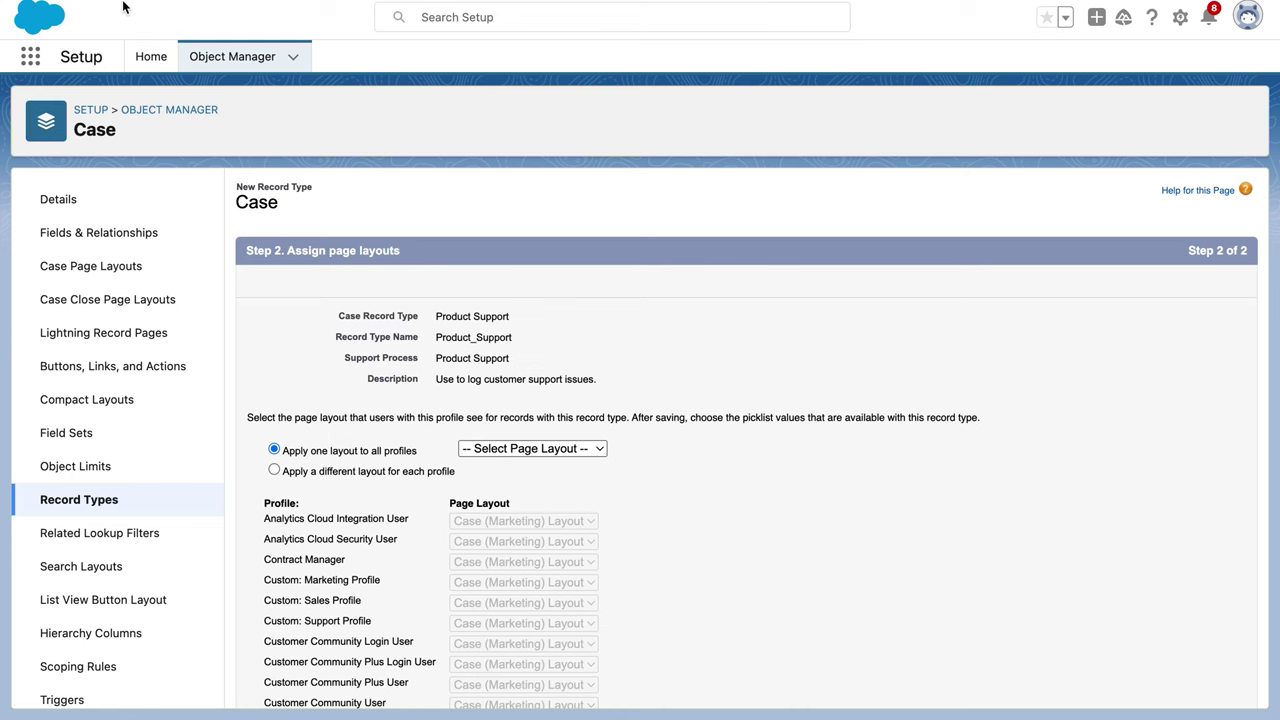
- Apply the Case (Support) Layout to all profiles for the Product Support record type, following the Trailhead instructions, and save the record type
mouse_move(60, 3)
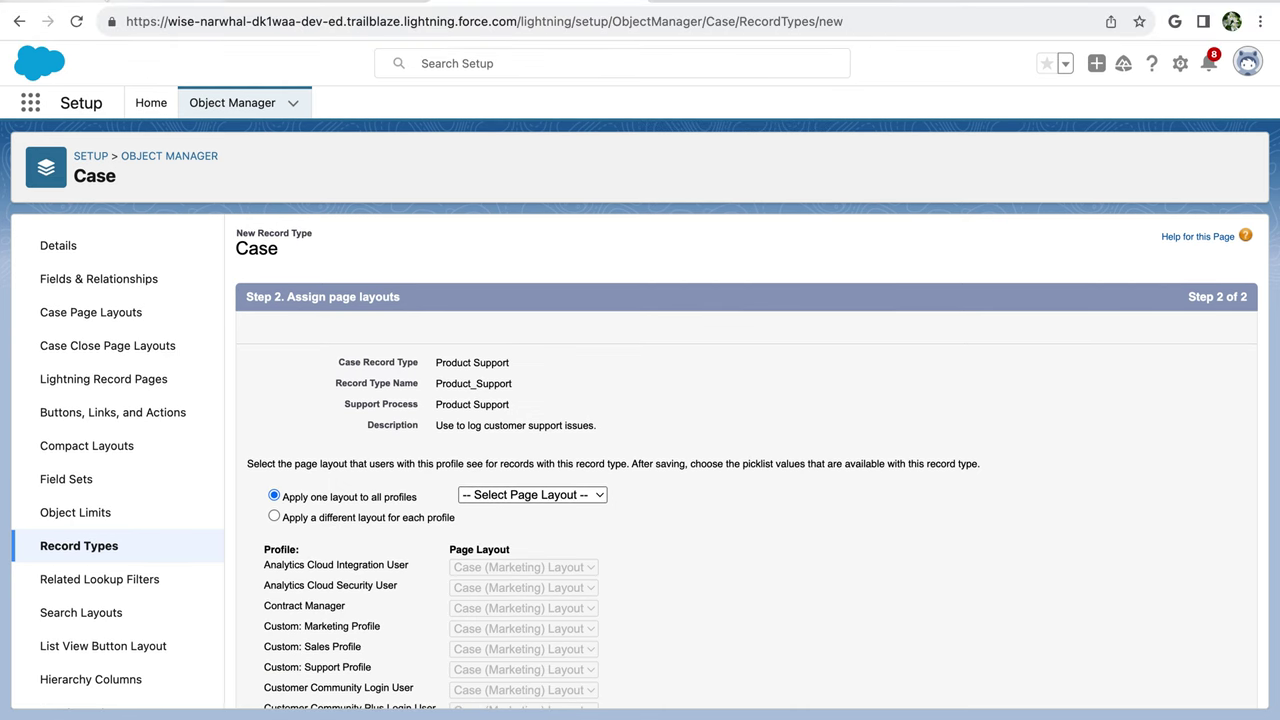
key("ctrl+Tab")
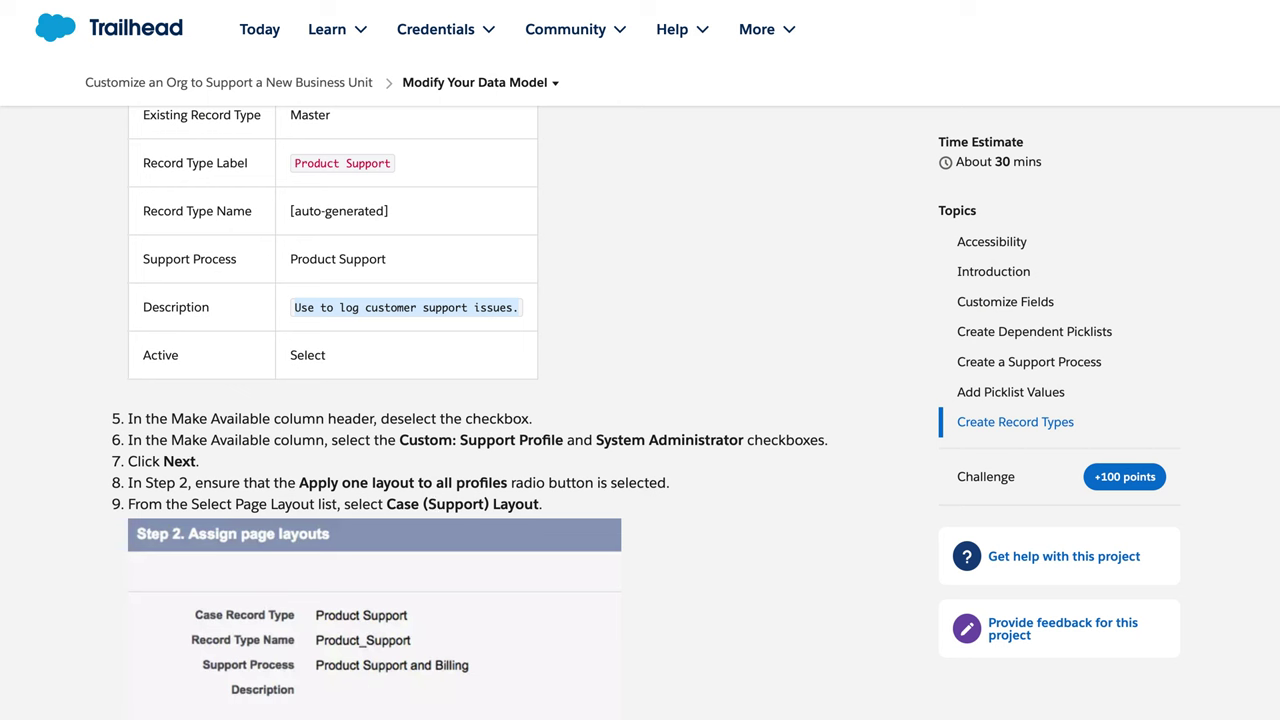
key("ctrl+Tab")
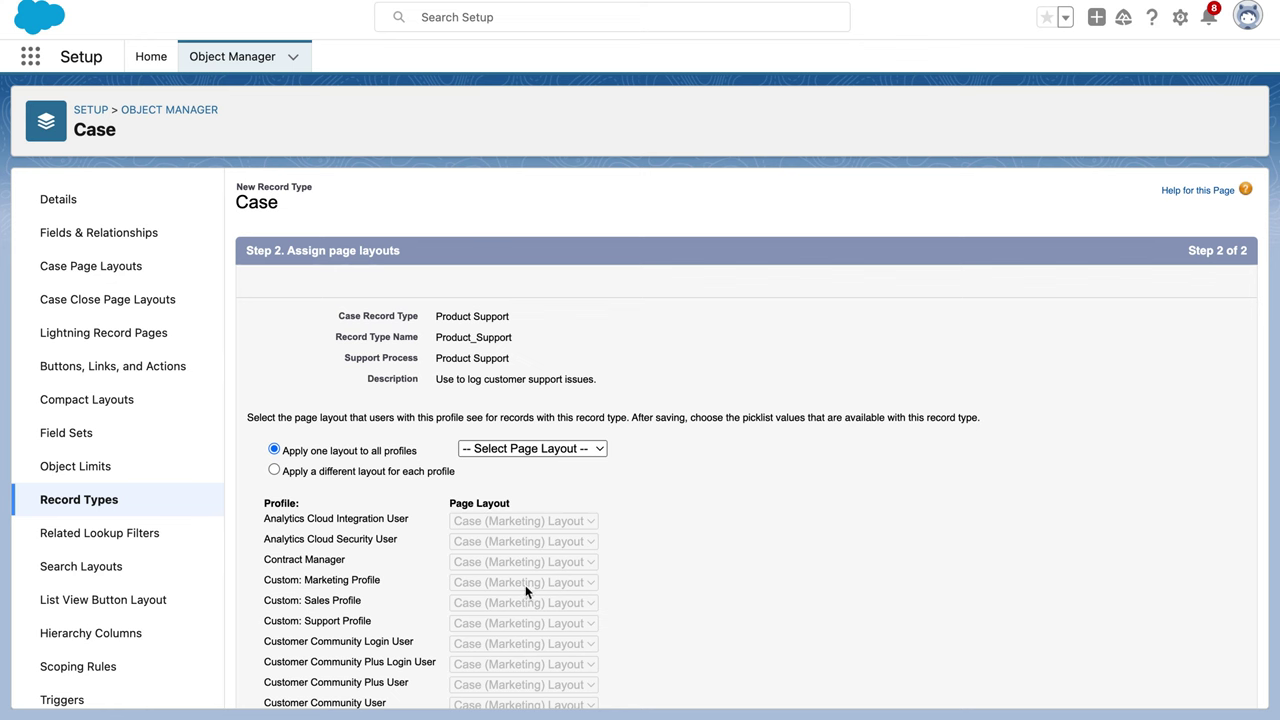
scroll(525, 588, "down", 2)
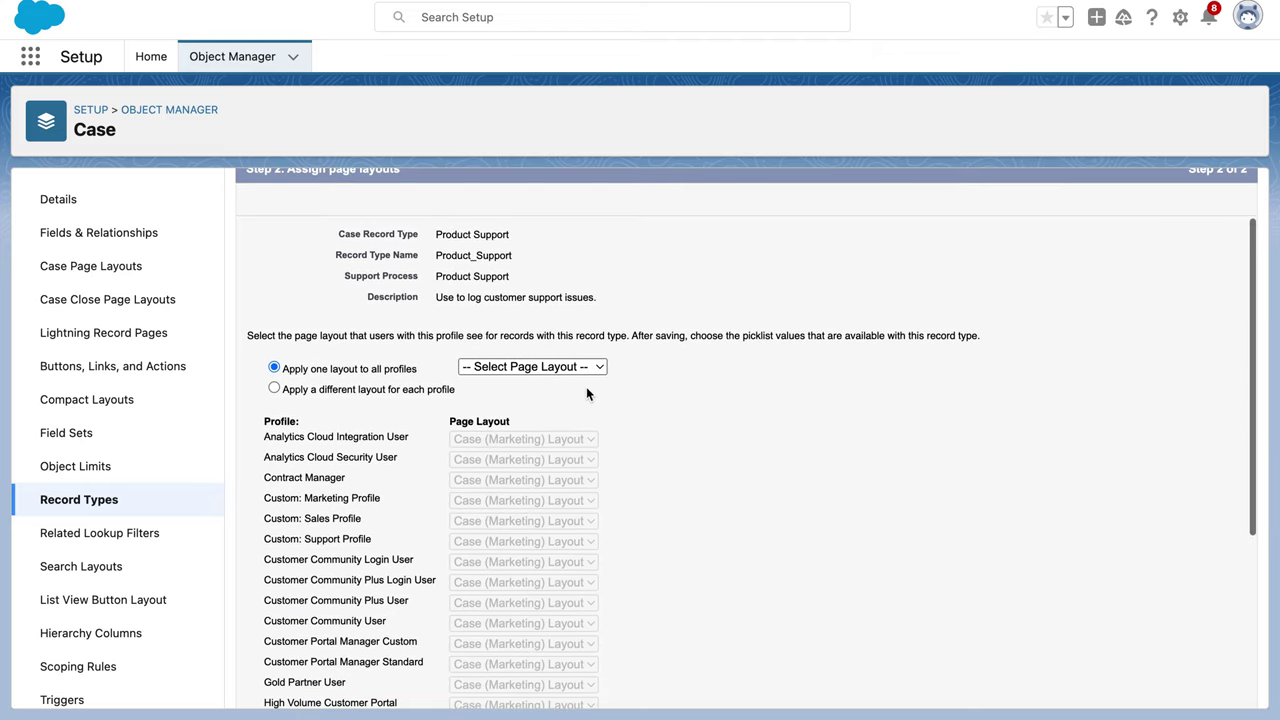
left_click(594, 366)
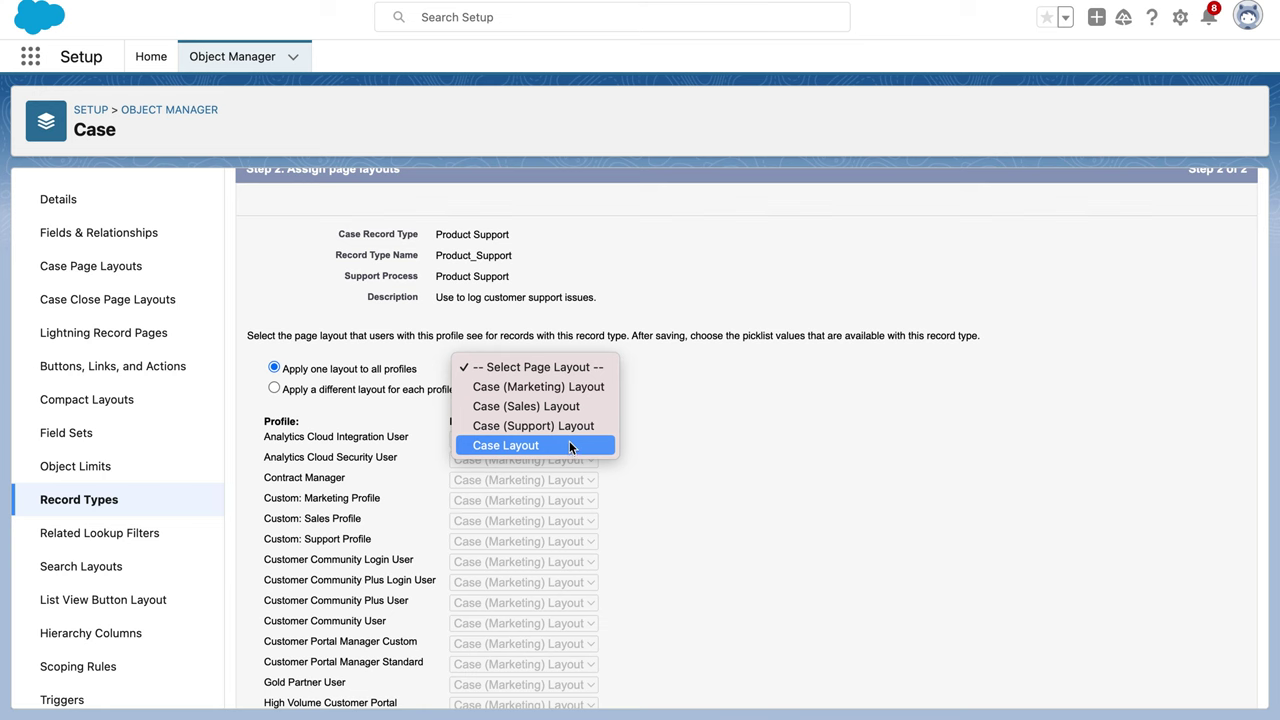
left_click(533, 425)
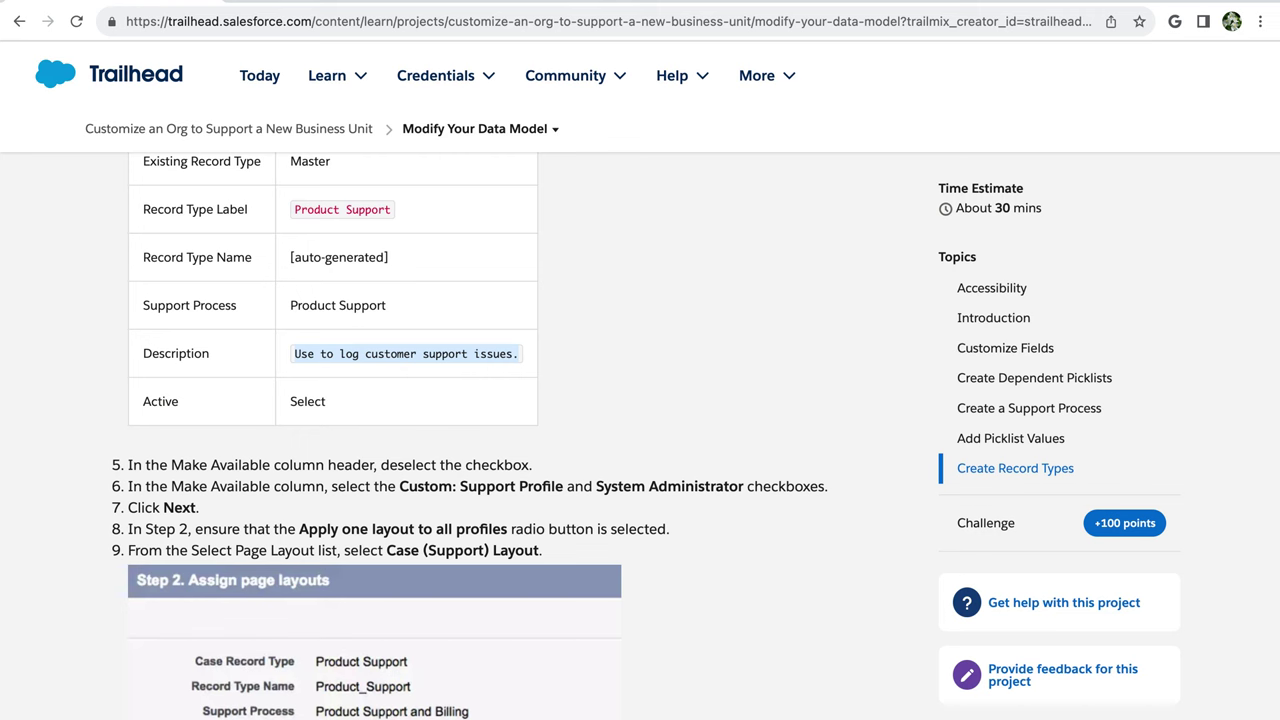
scroll(404, 468, "down", 5)
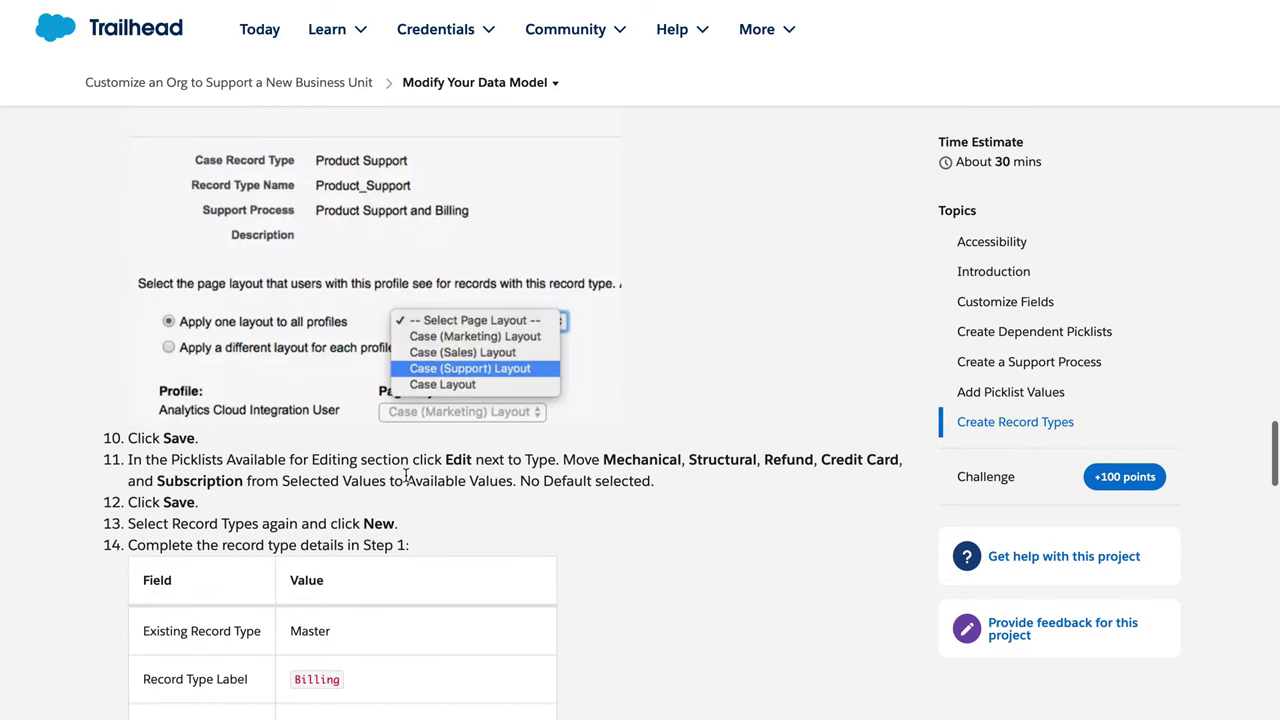
scroll(405, 474, "down", 2)
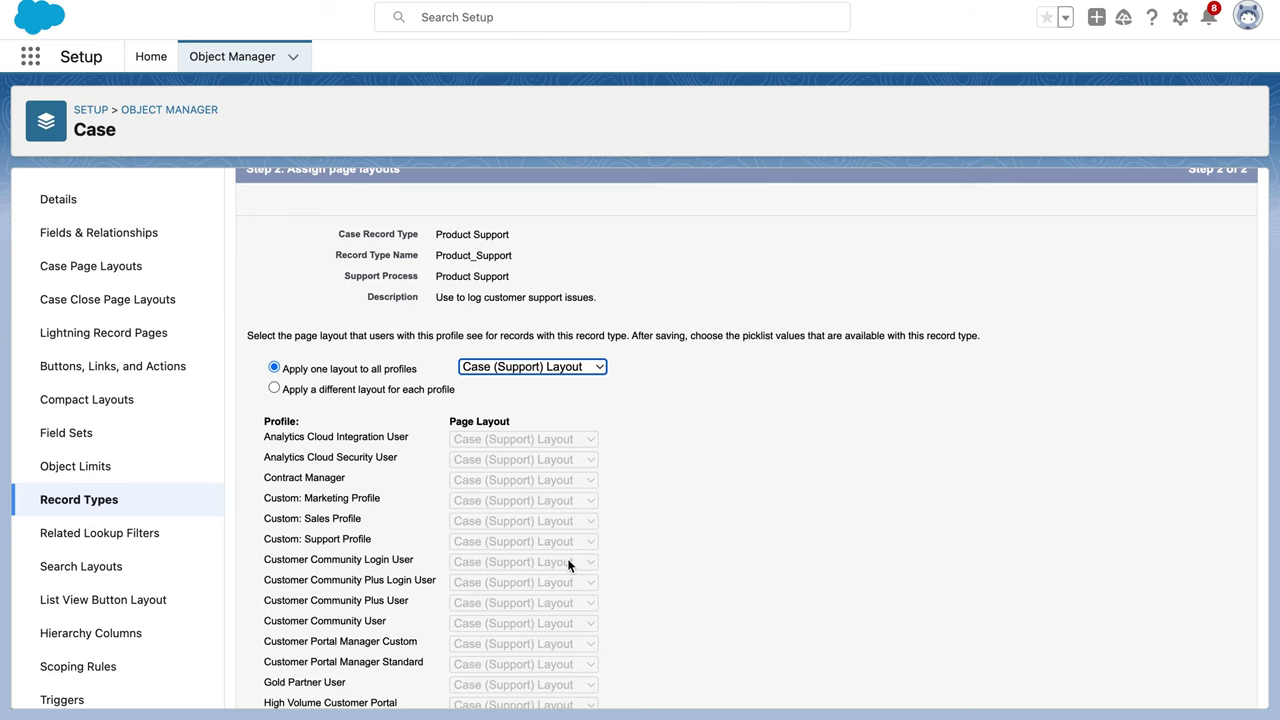
scroll(567, 558, "down", 5)
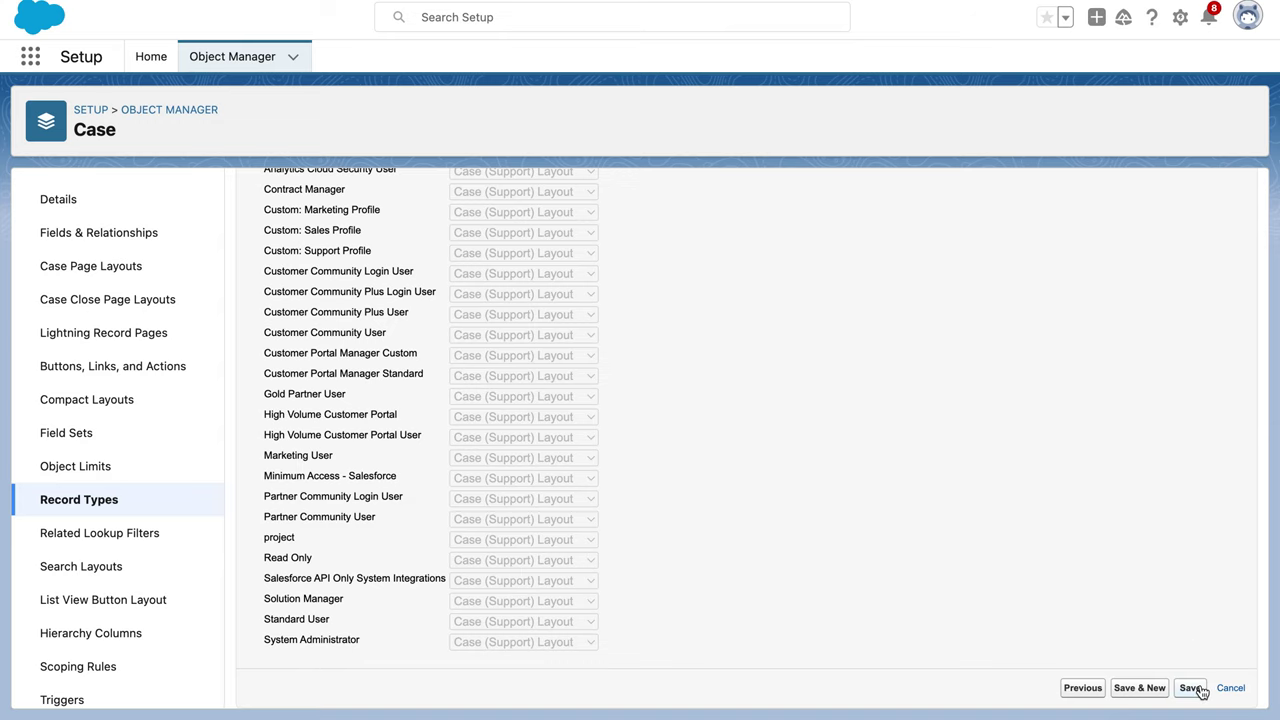
left_click(1190, 688)
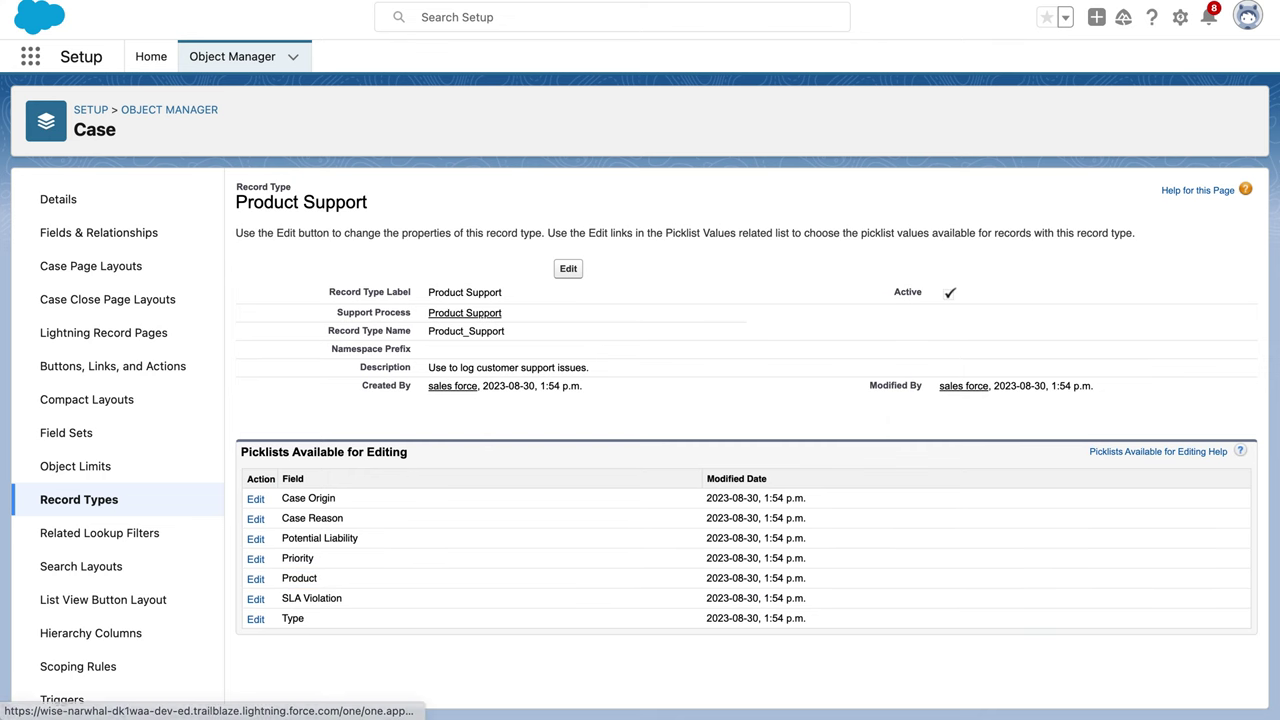
- Edit the Type picklist of the Product Support record type and remove Mechanical and Structural from its selected values
mouse_move(300, 2)
key("ctrl+Tab")
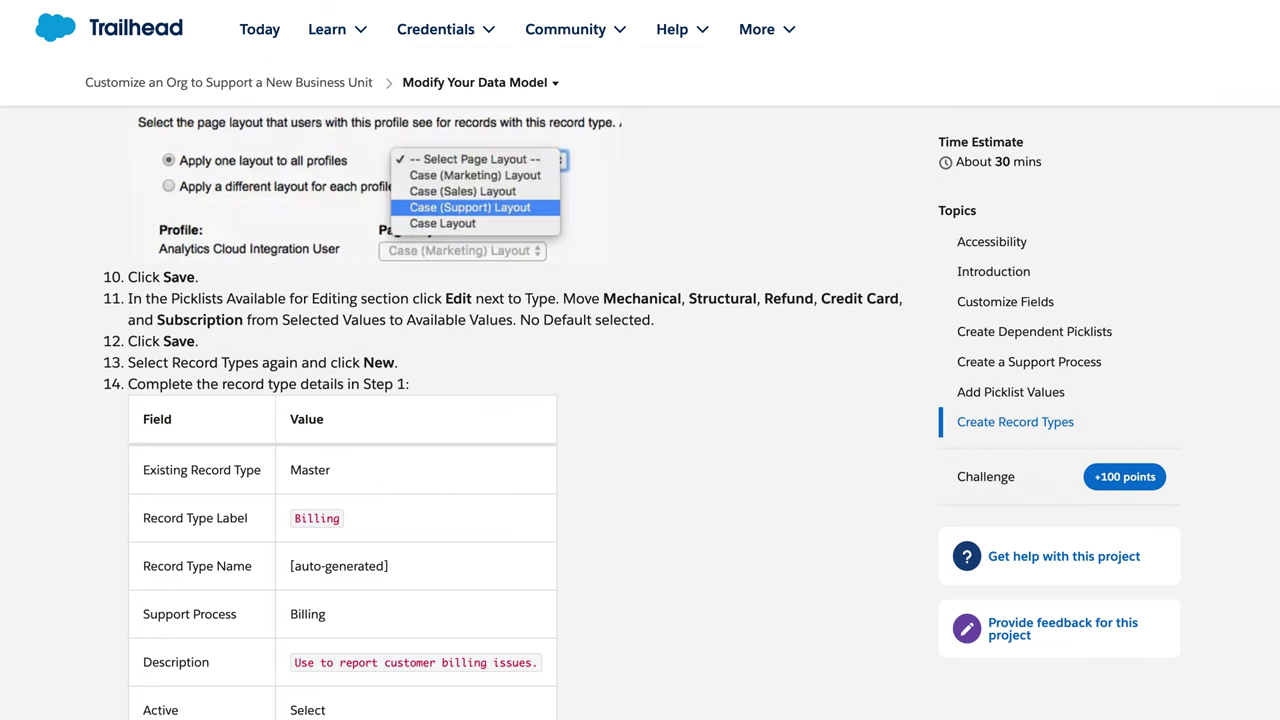
key("ctrl+shift+Tab")
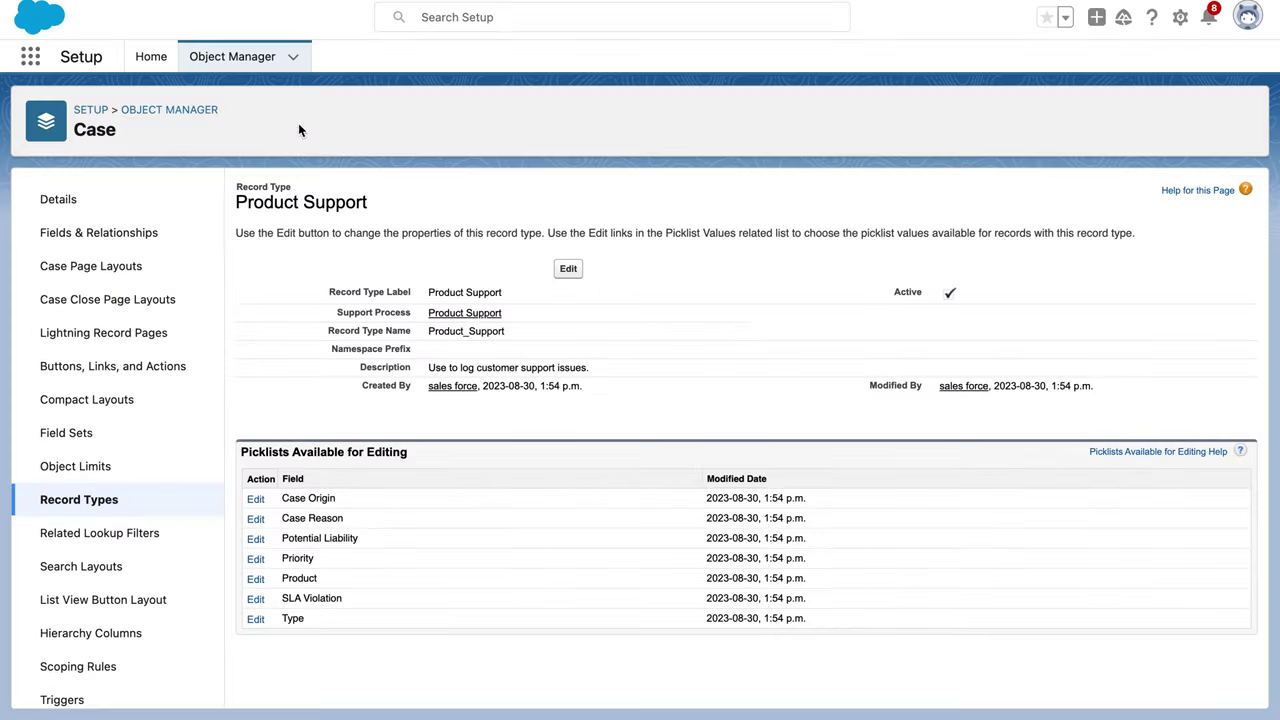
left_click(256, 619)
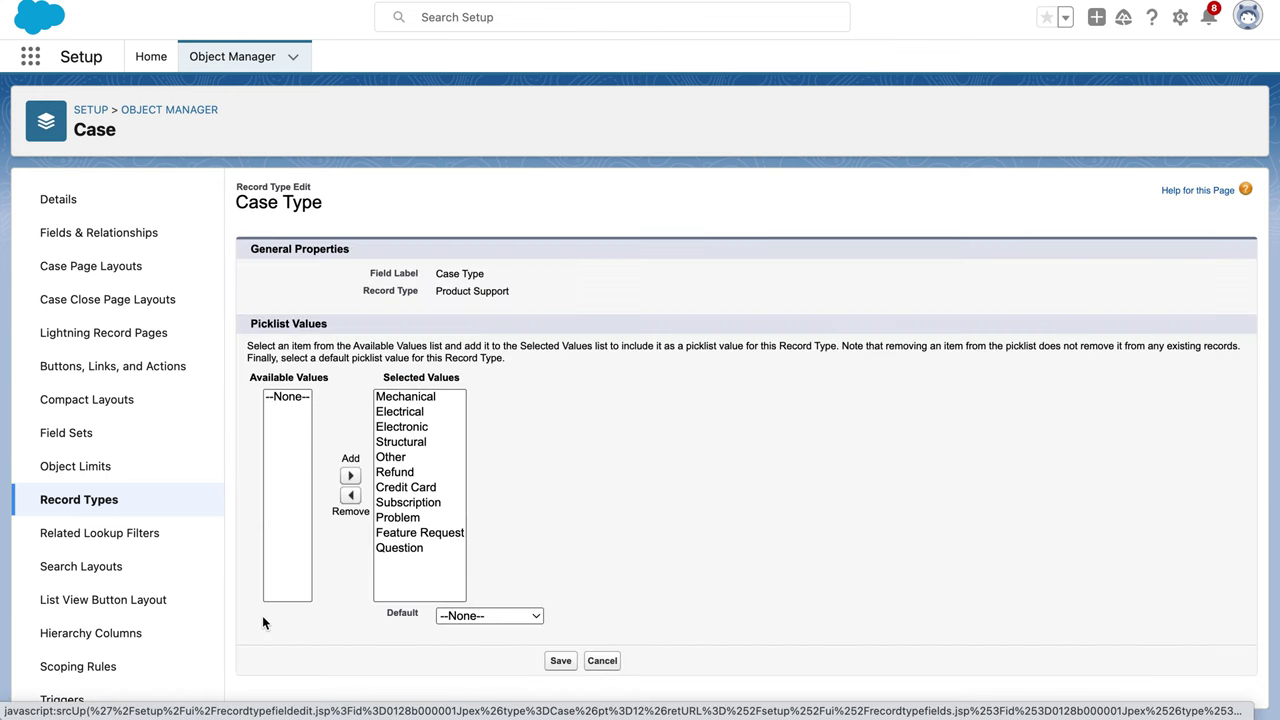
left_click(430, 398)
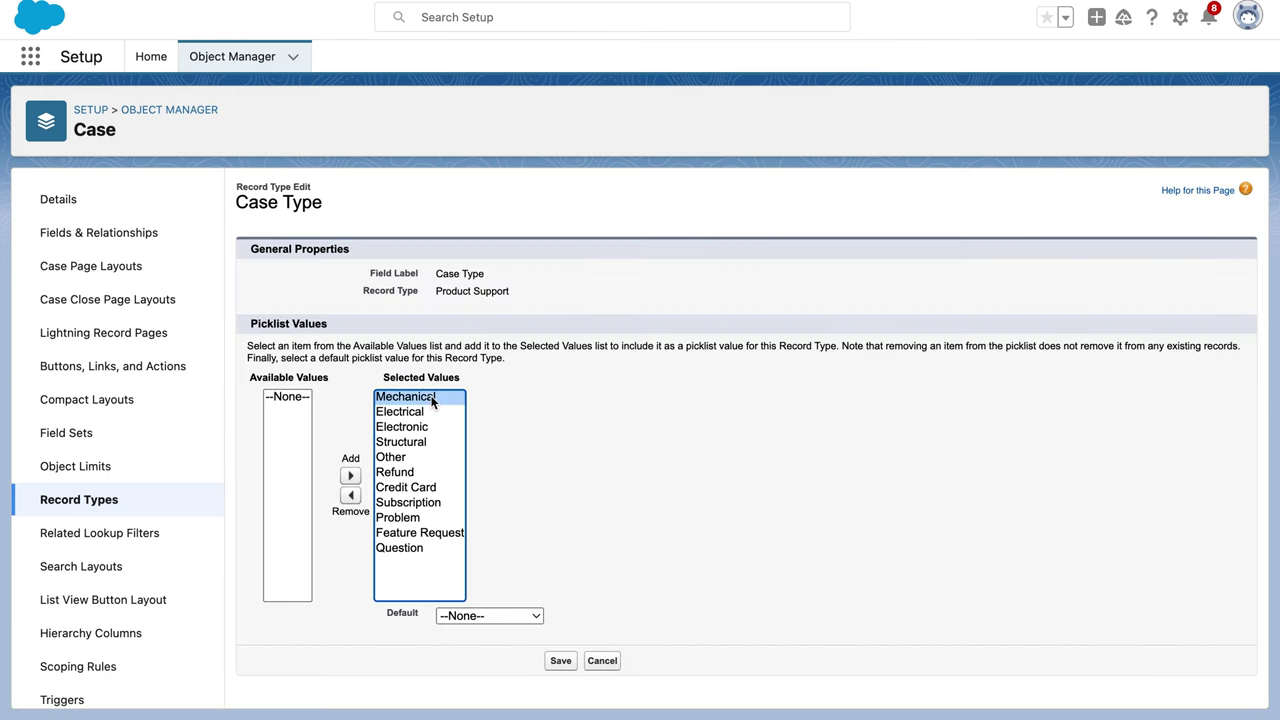
left_click(350, 495)
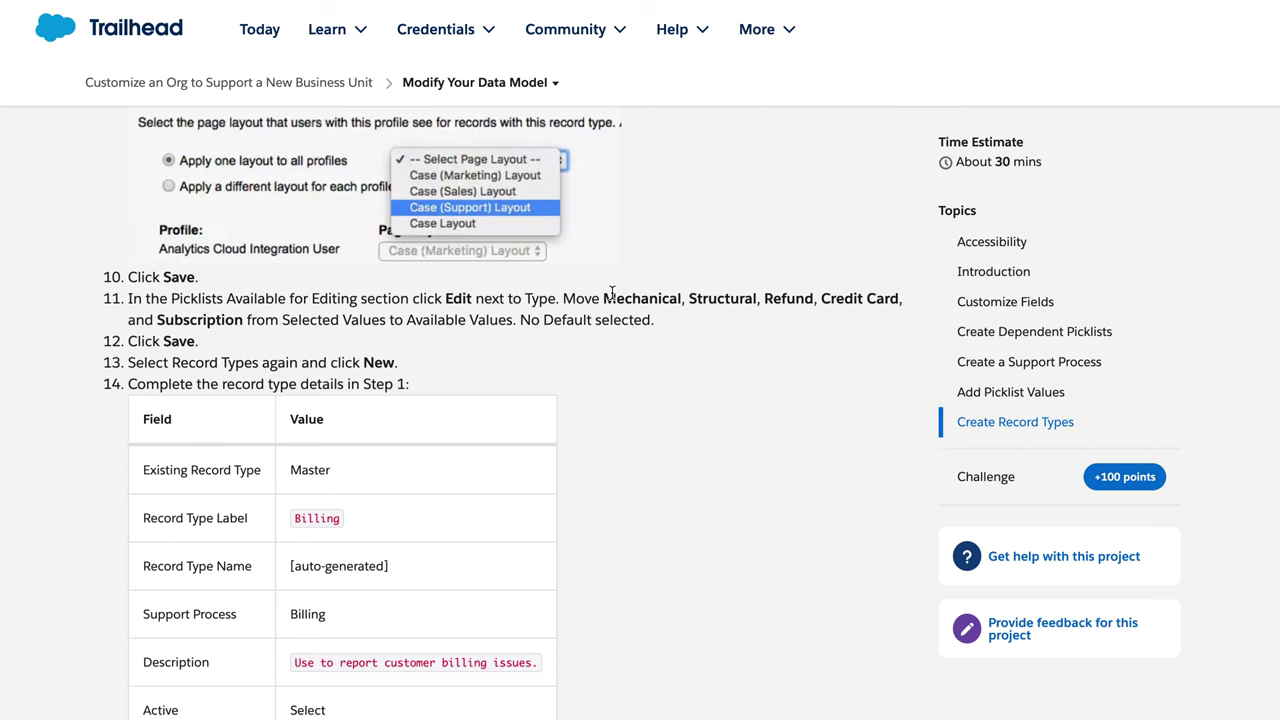
mouse_move(565, 29)
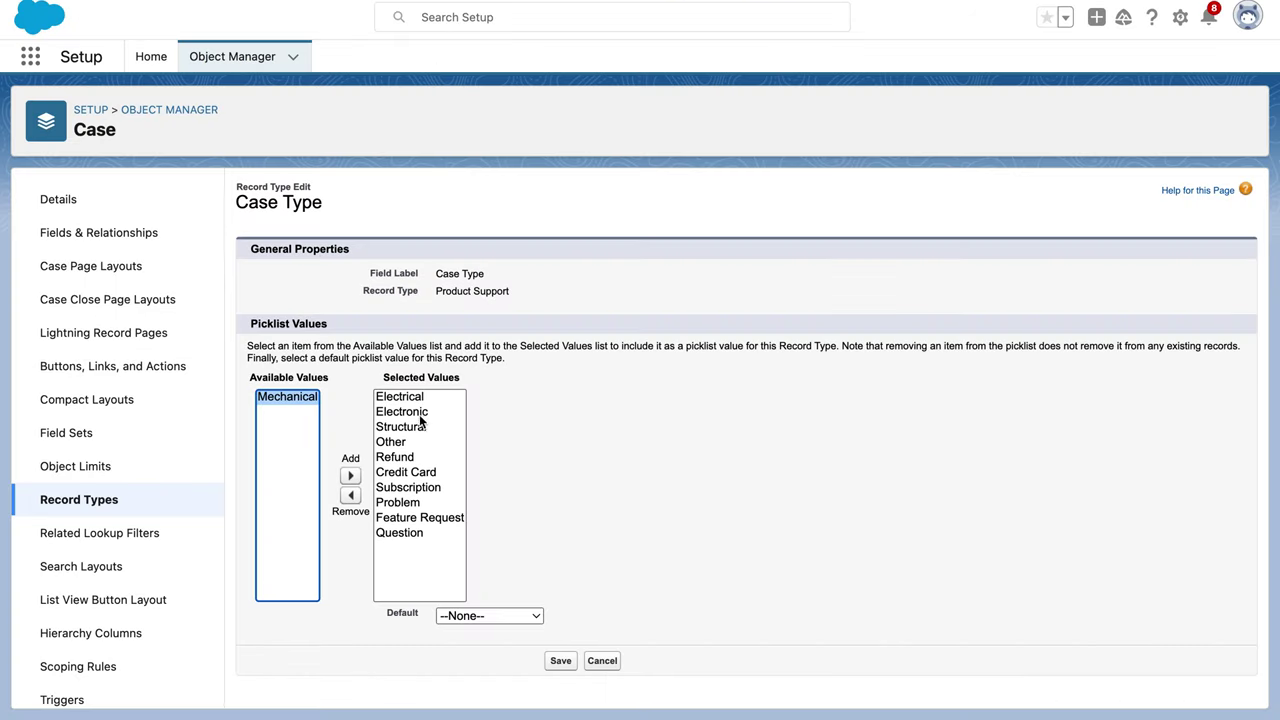
left_click(417, 428)
left_click(350, 495)
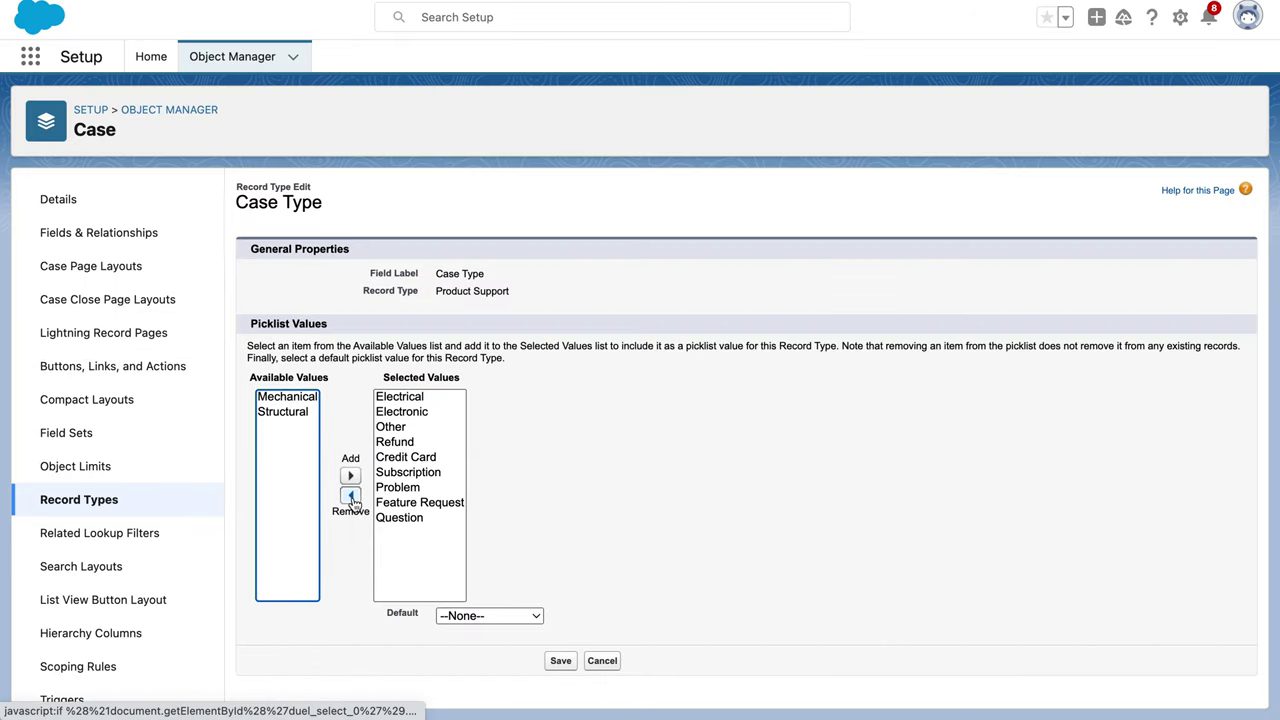
- Remove Refund, Credit Card and Subscription from the Type picklist's selected values
left_click(398, 442)
left_click(350, 495)
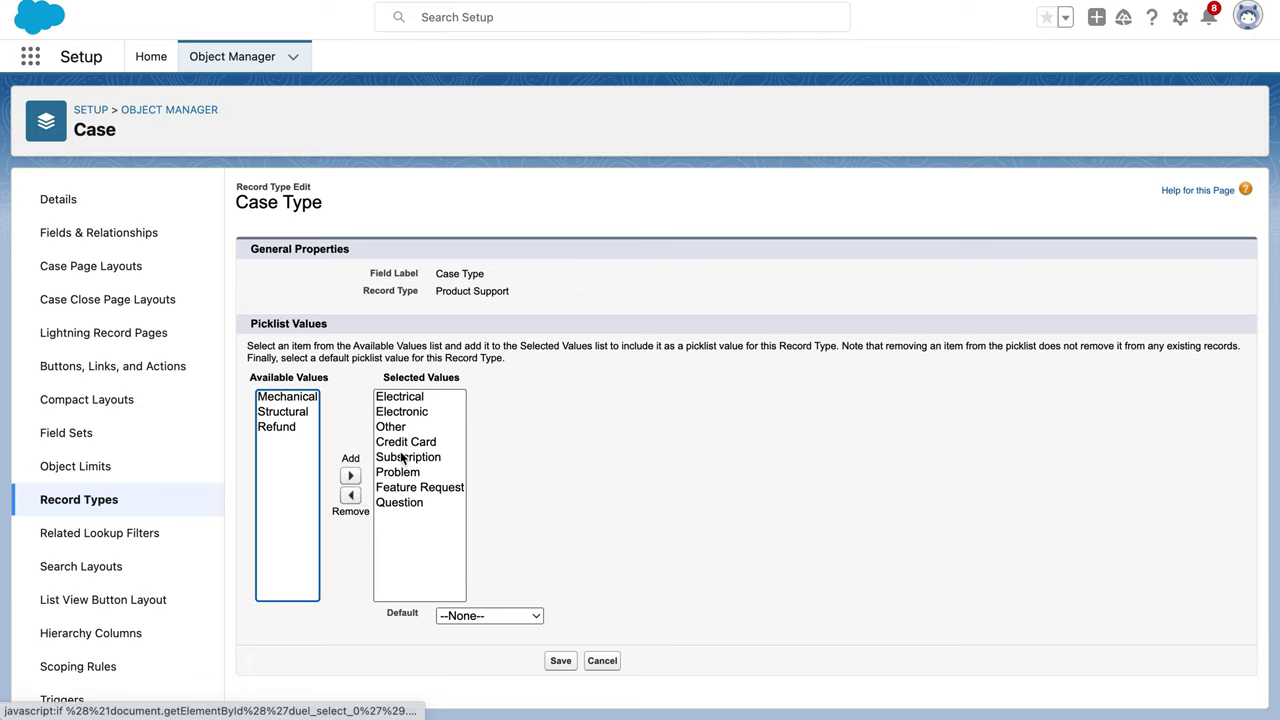
left_click(407, 444)
left_click(350, 495)
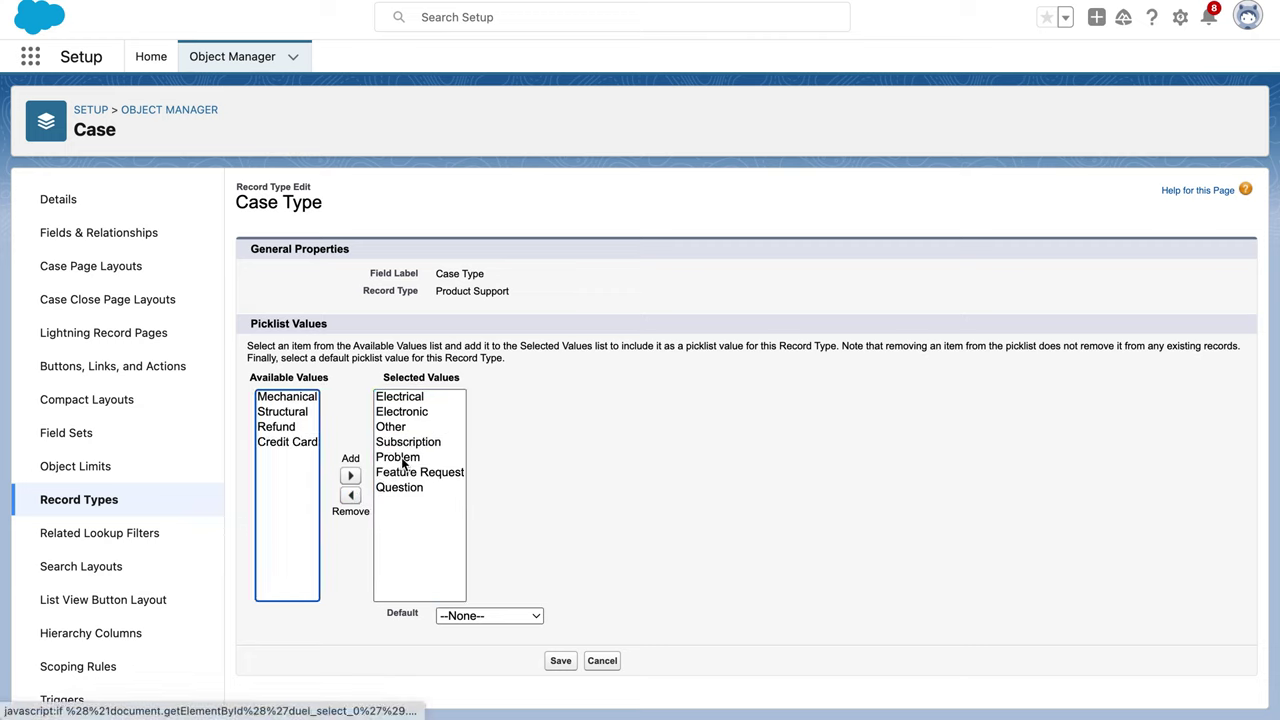
left_click(413, 445)
left_click(351, 496)
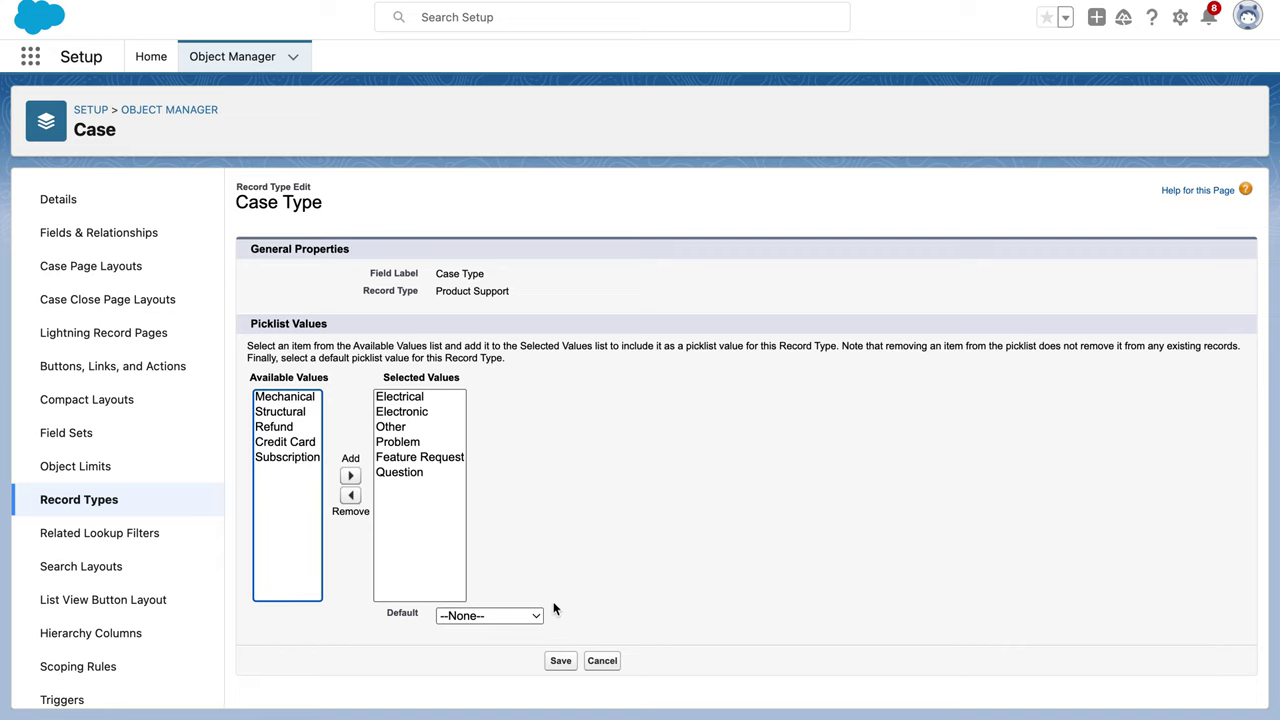
- Check the default options for the Type picklist, keep the default at --None--, and save the picklist values
left_click(540, 617)
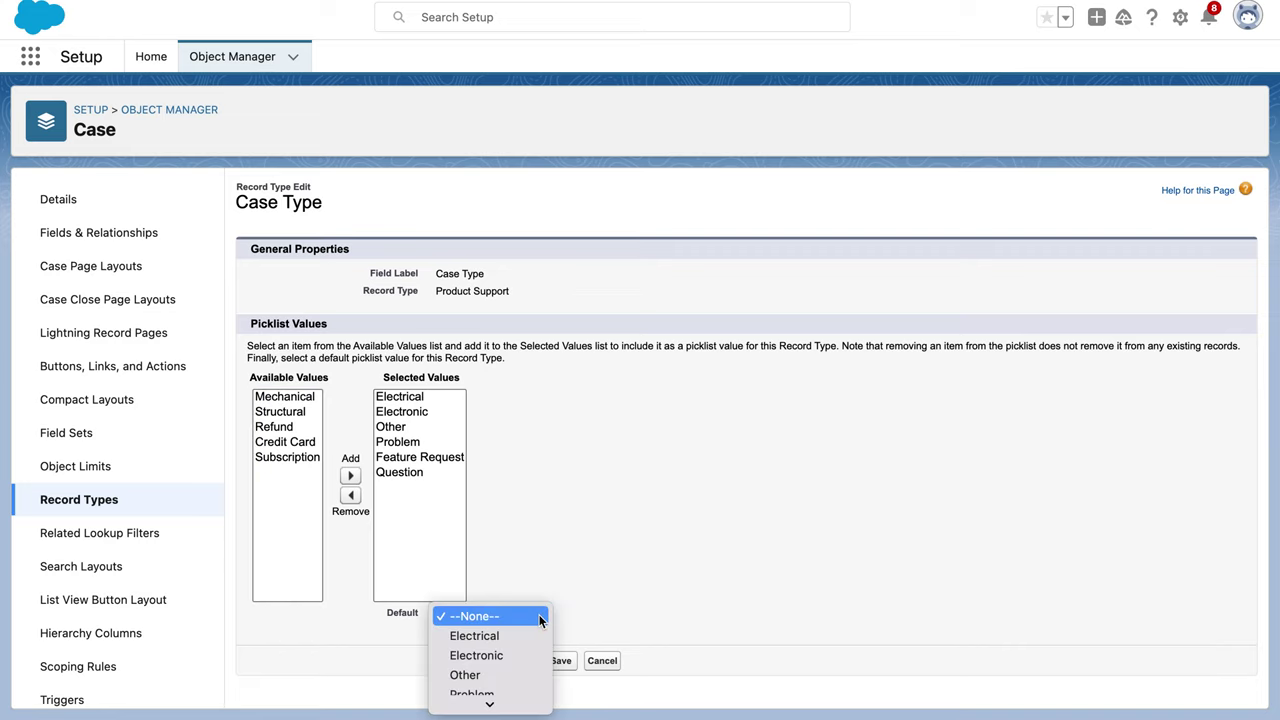
left_click(578, 584)
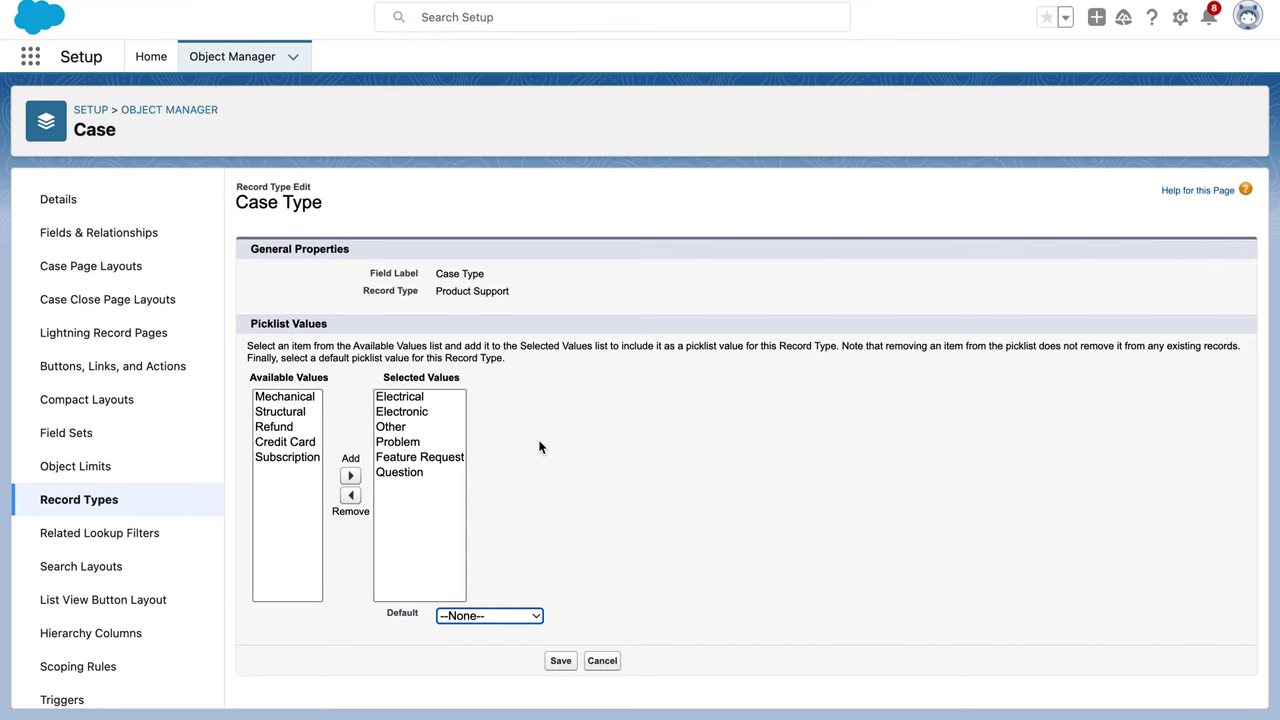
left_click(535, 616)
scroll(535, 620, "down", 2)
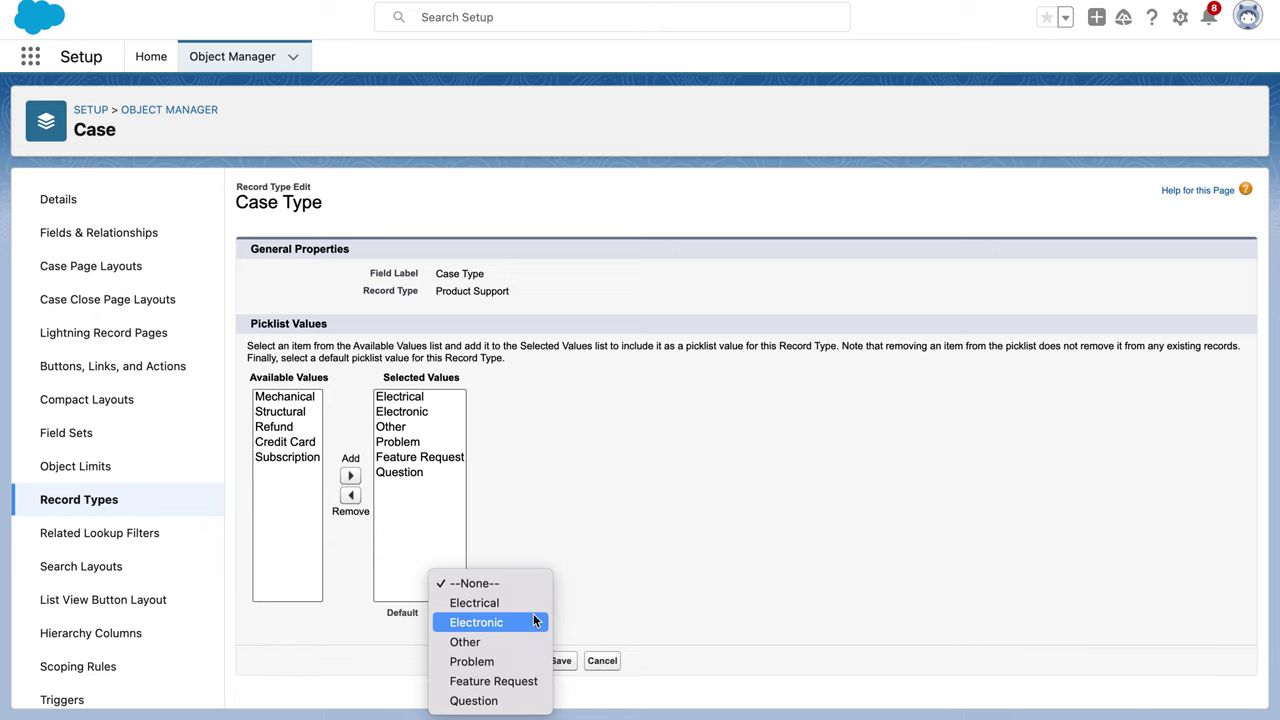
left_click(712, 520)
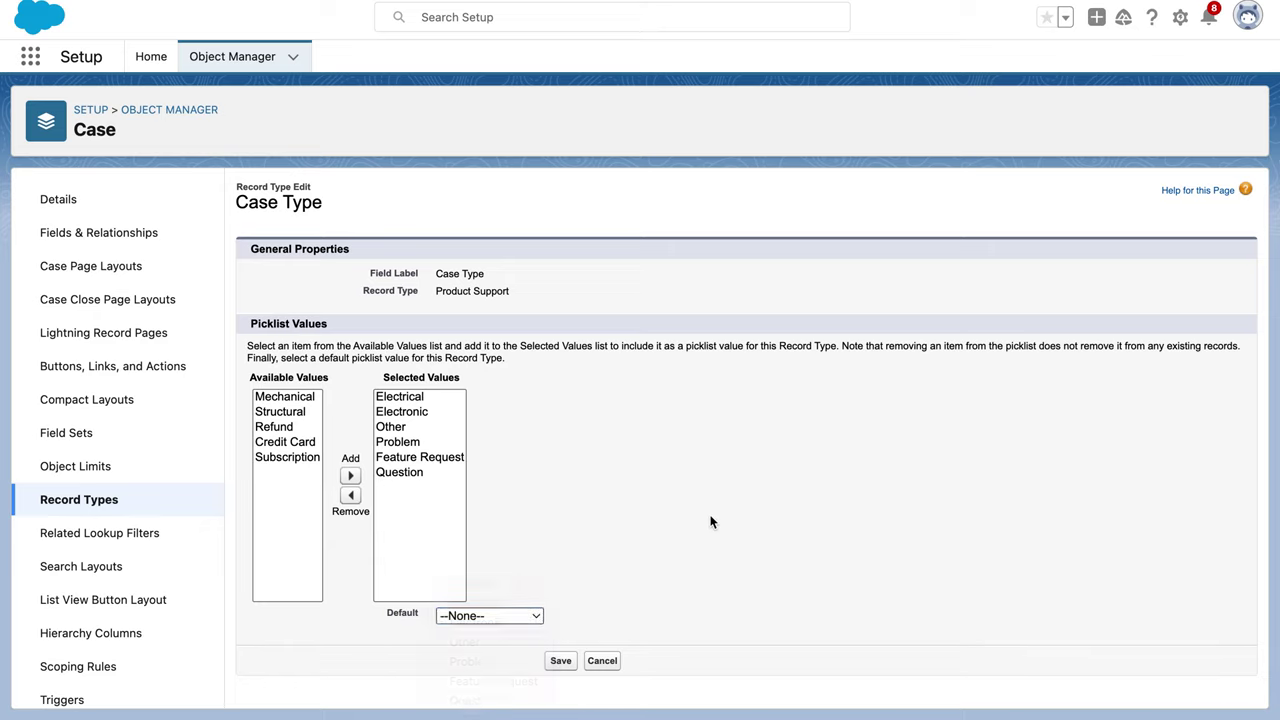
left_click(562, 662)
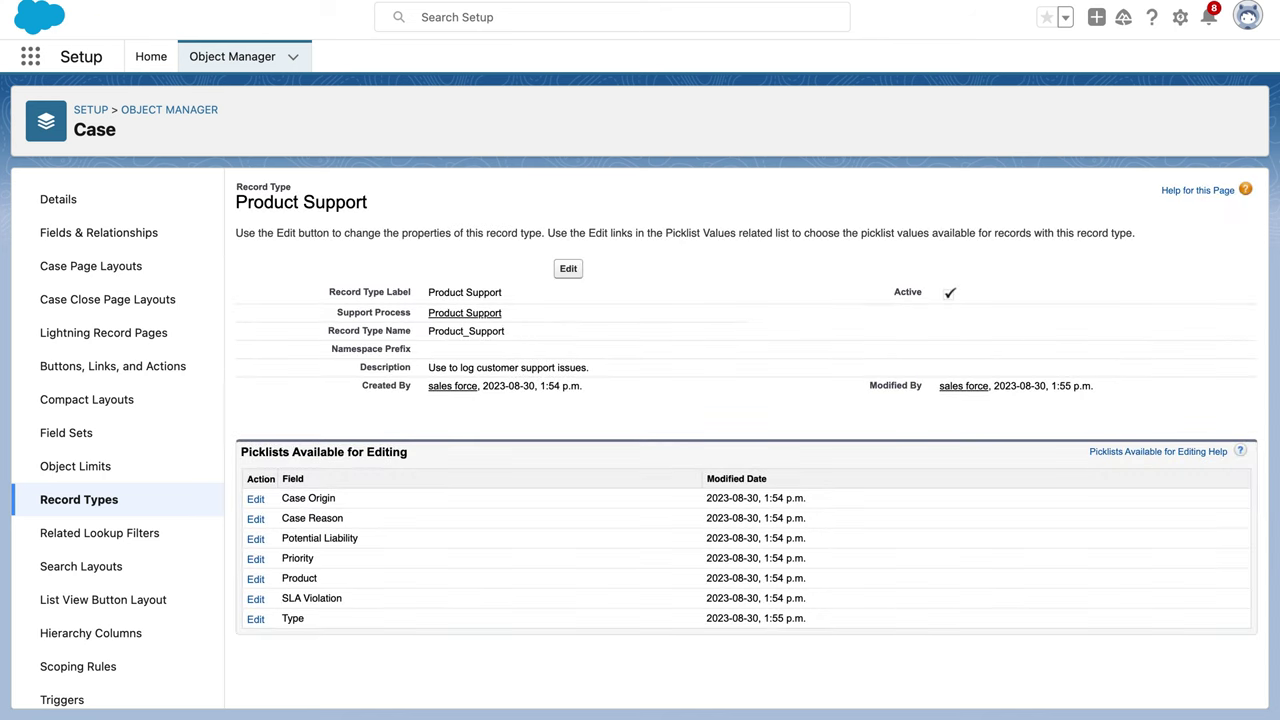
- Start another new Case record type and paste "Billing" from the Trailhead instructions as its record type label
key("ctrl+Tab")
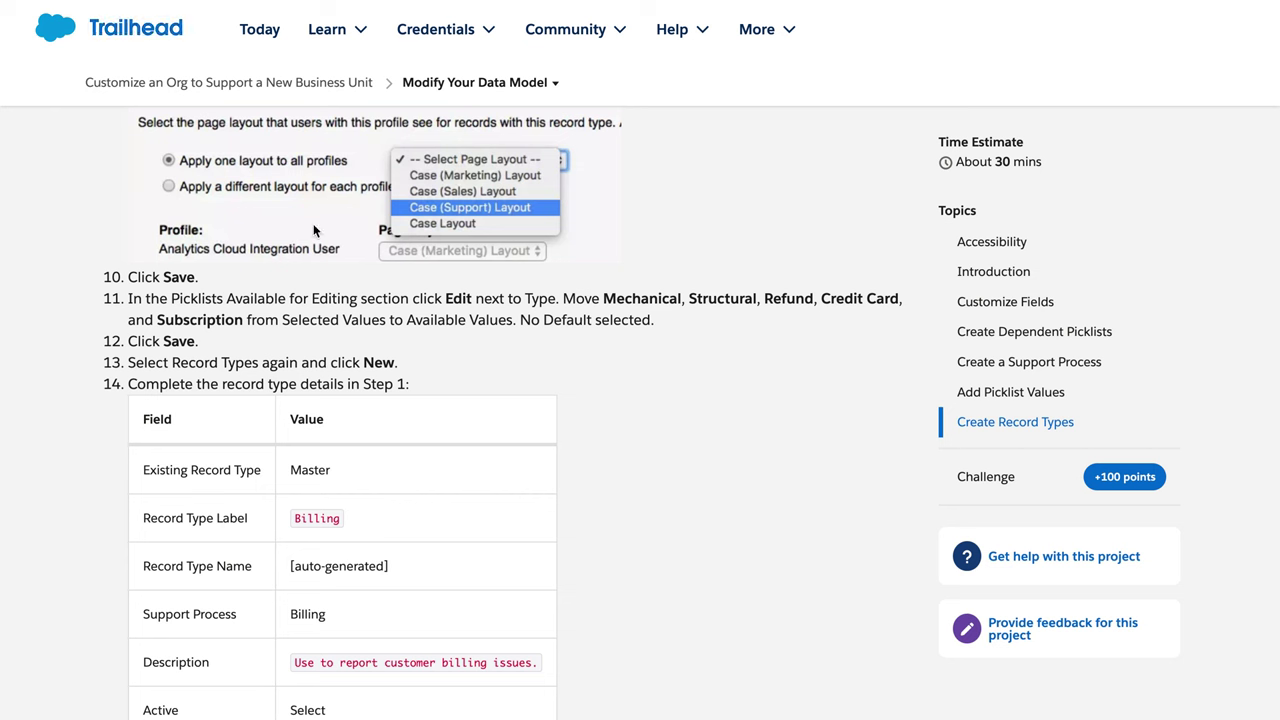
scroll(420, 321, "down", 3)
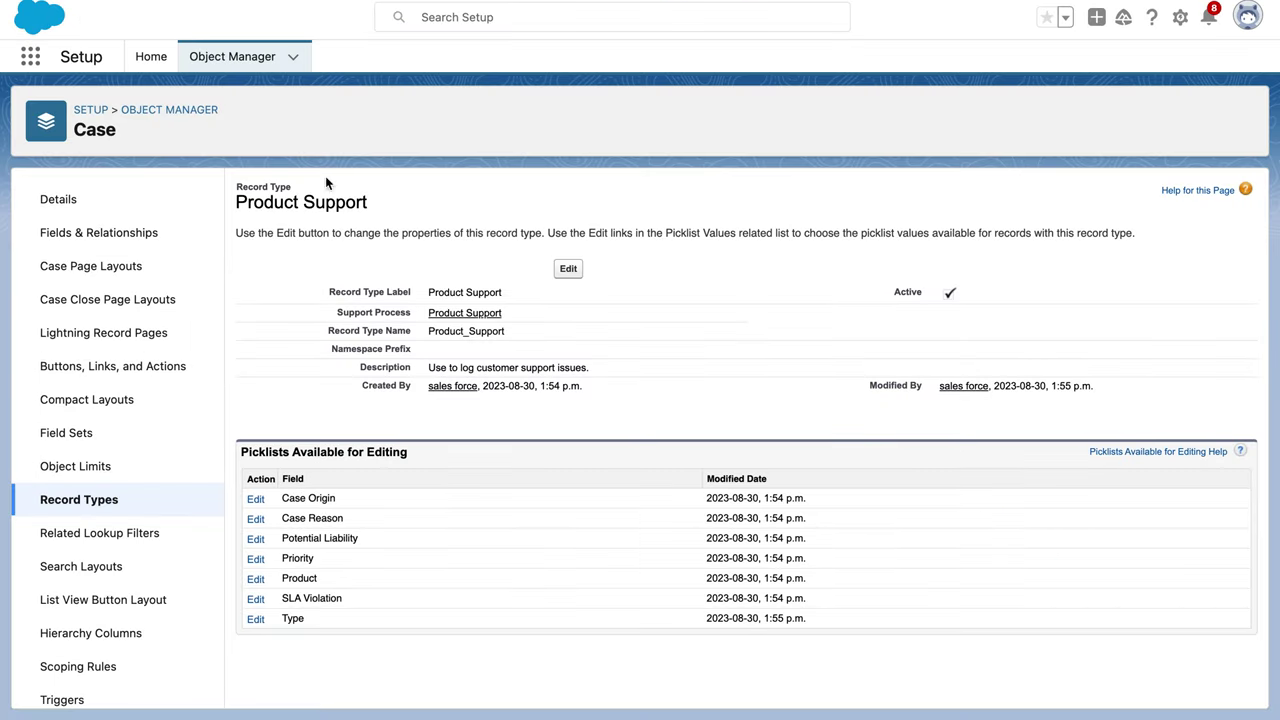
left_click(119, 508)
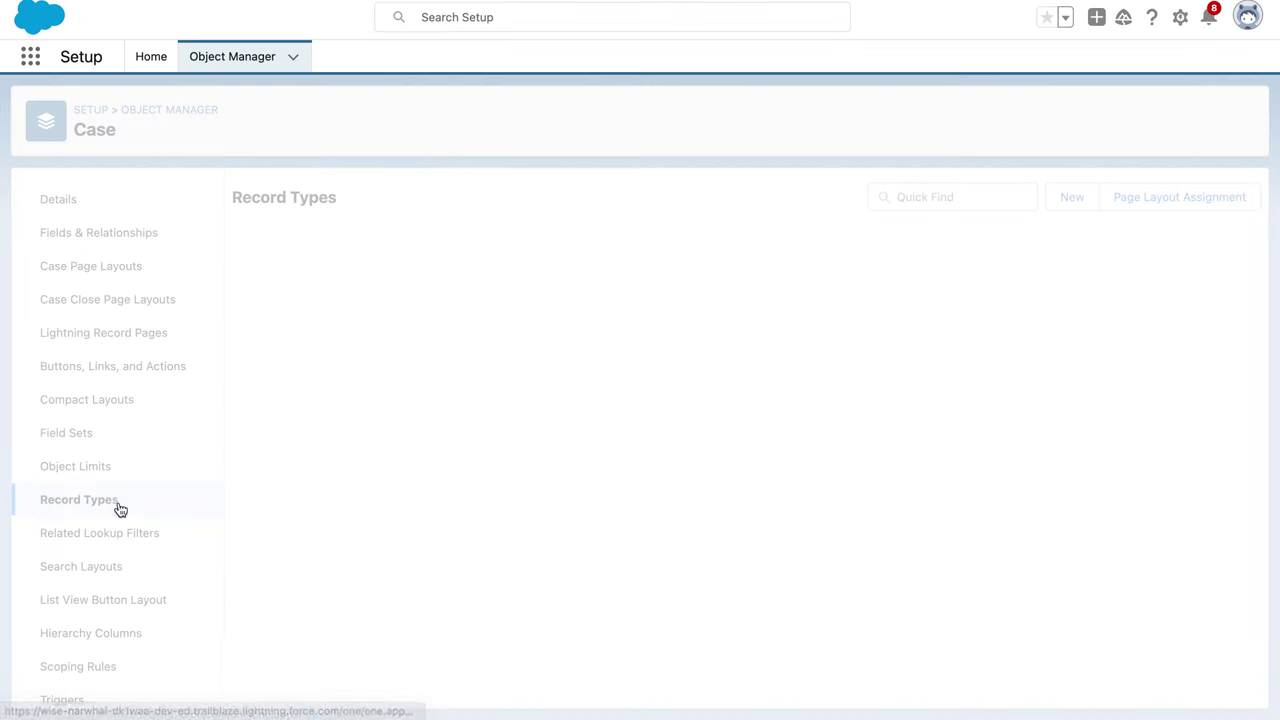
left_click(1071, 197)
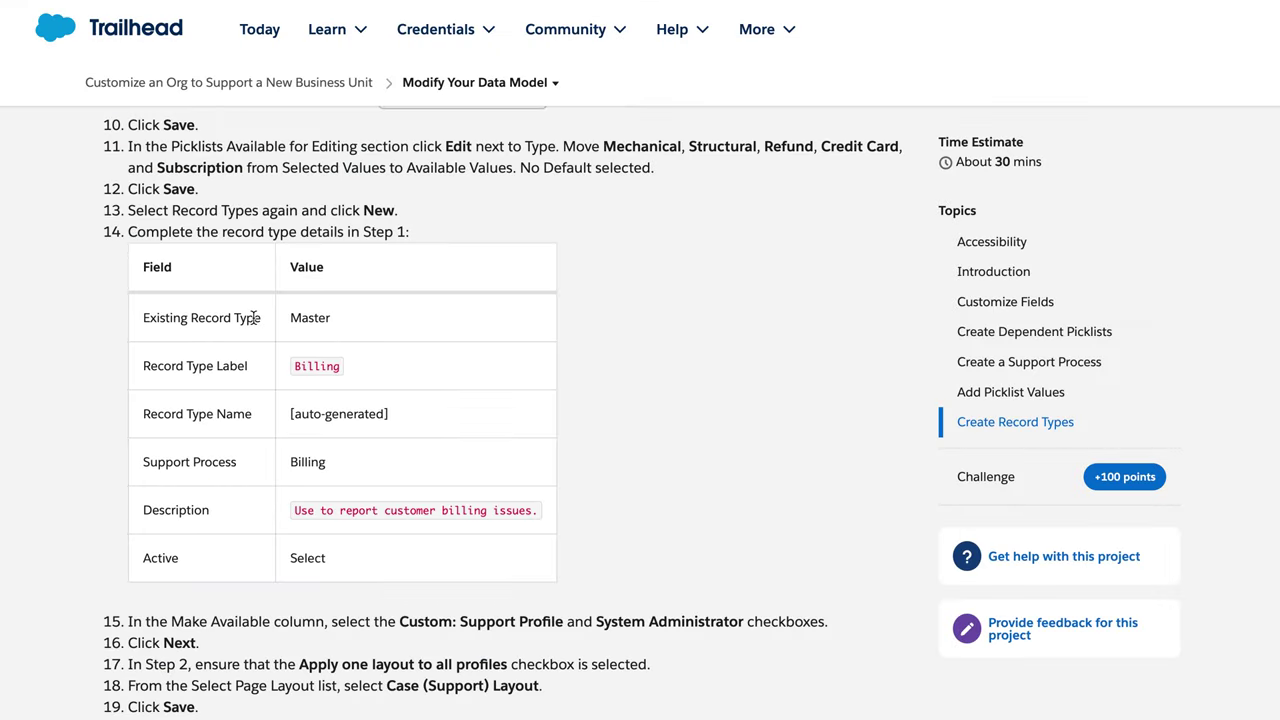
scroll(253, 318, "down", 1)
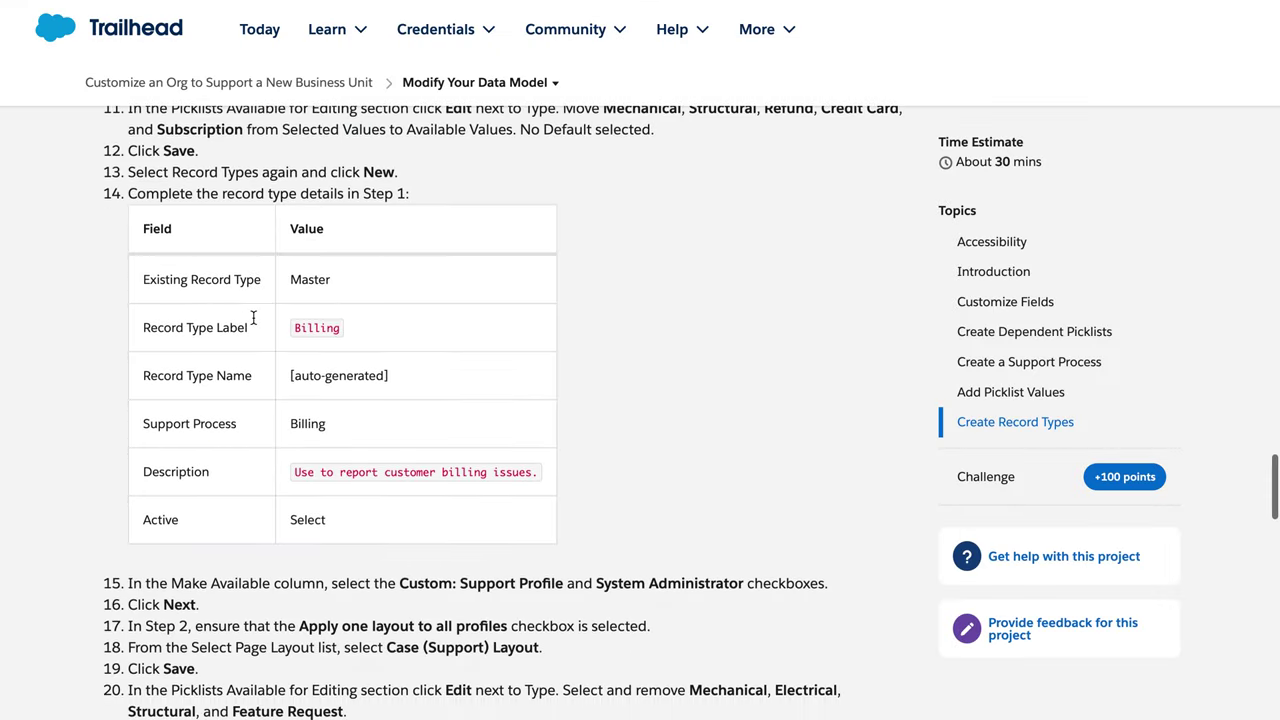
scroll(253, 318, "down", 1)
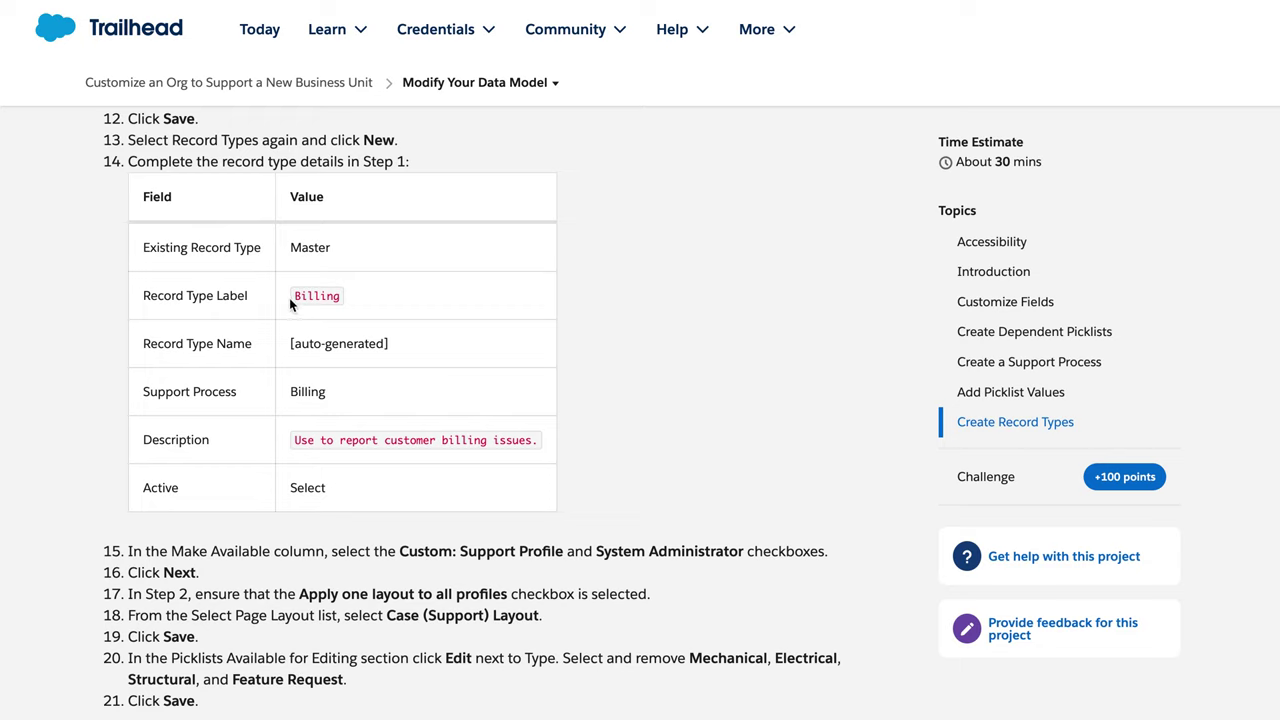
left_click_drag(289, 297, 338, 297)
right_click(332, 296)
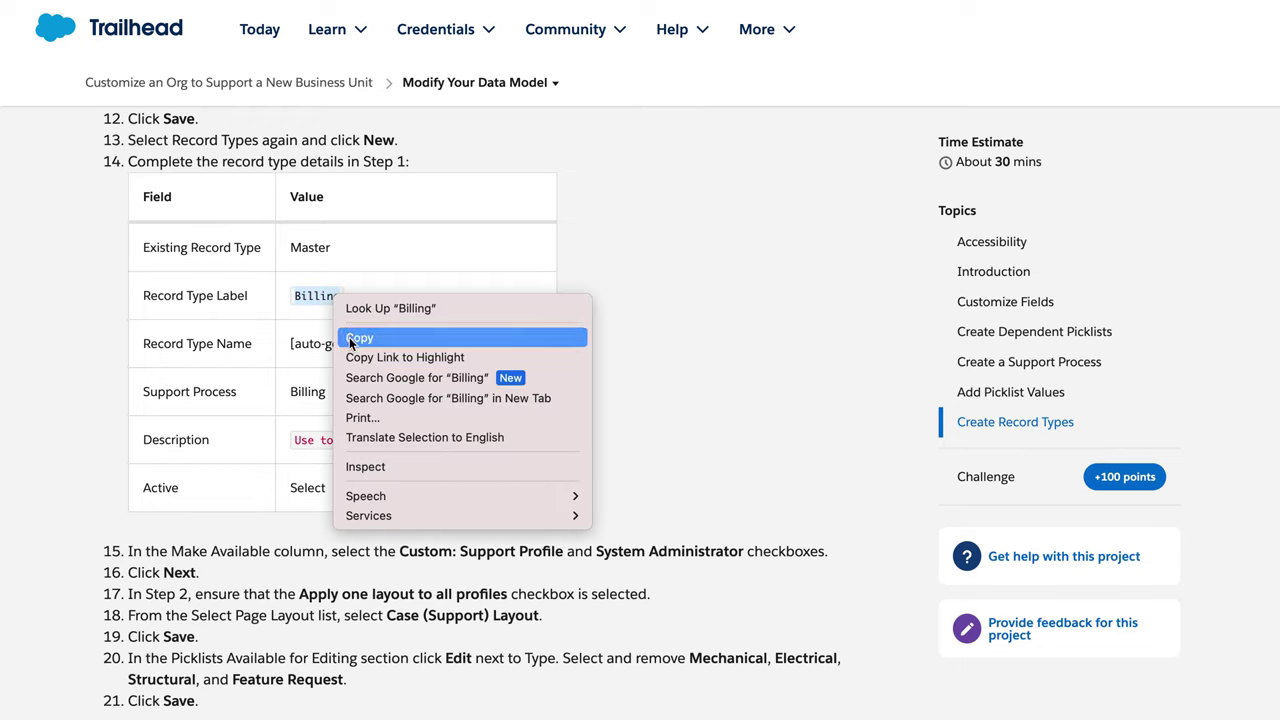
left_click(352, 337)
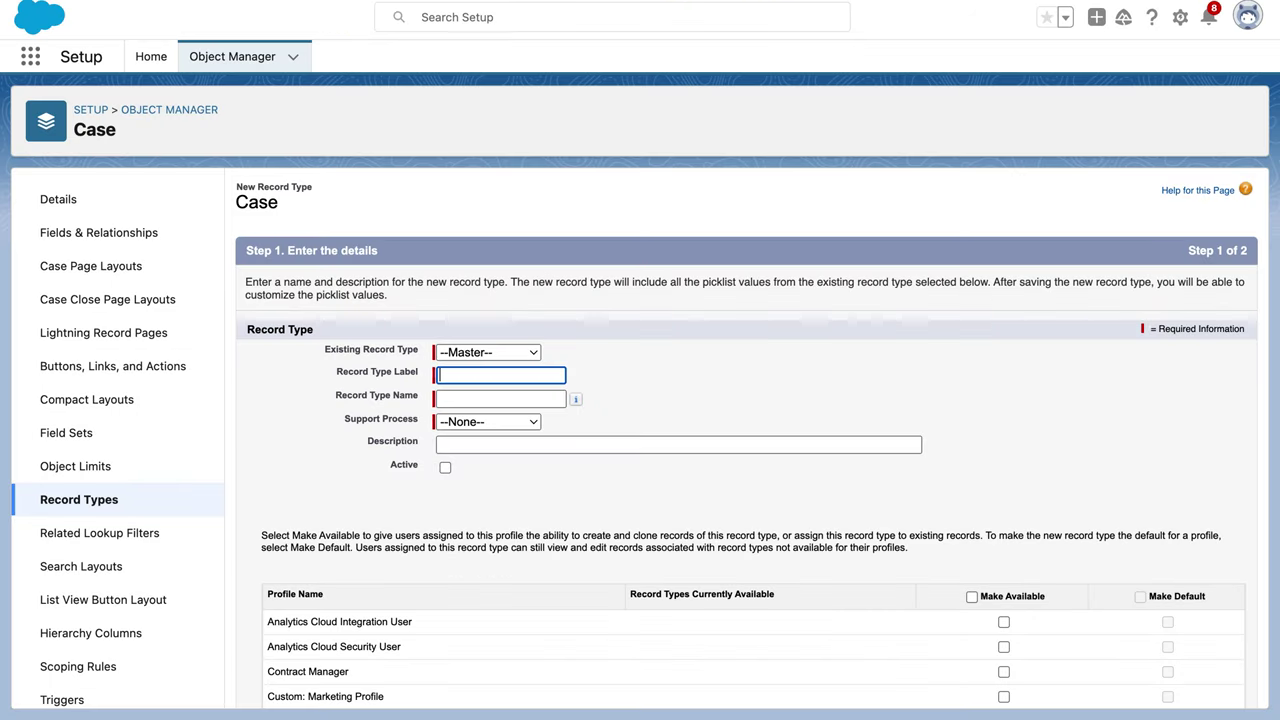
right_click(482, 377)
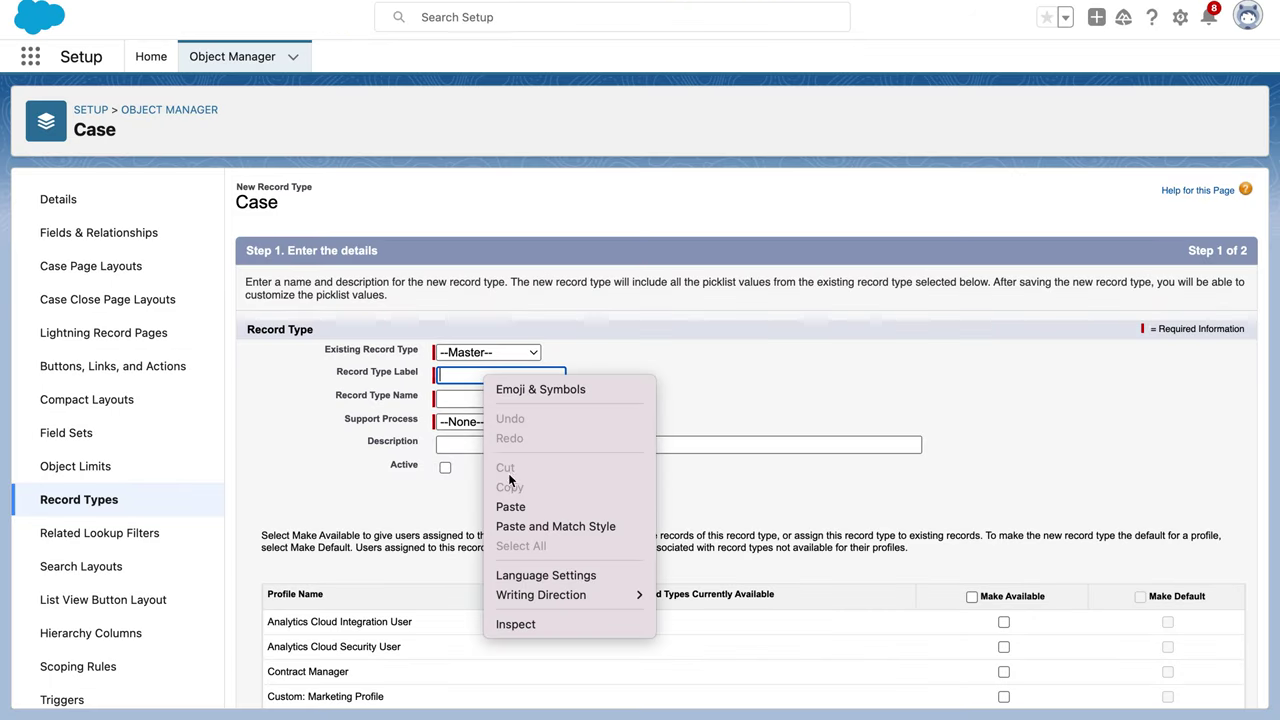
left_click(512, 506)
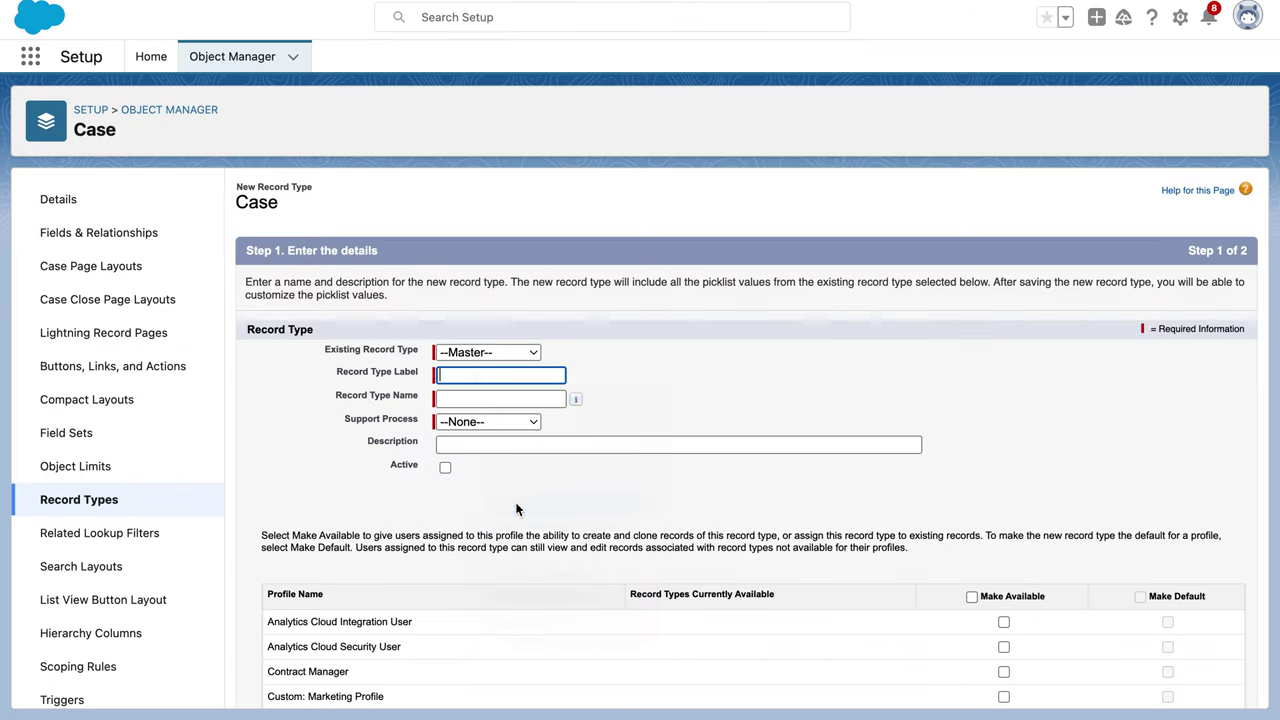
- Auto-fill the record type name from its label and paste "Use to report customer billing issues." from the Trailhead instructions as the description
left_click(491, 399)
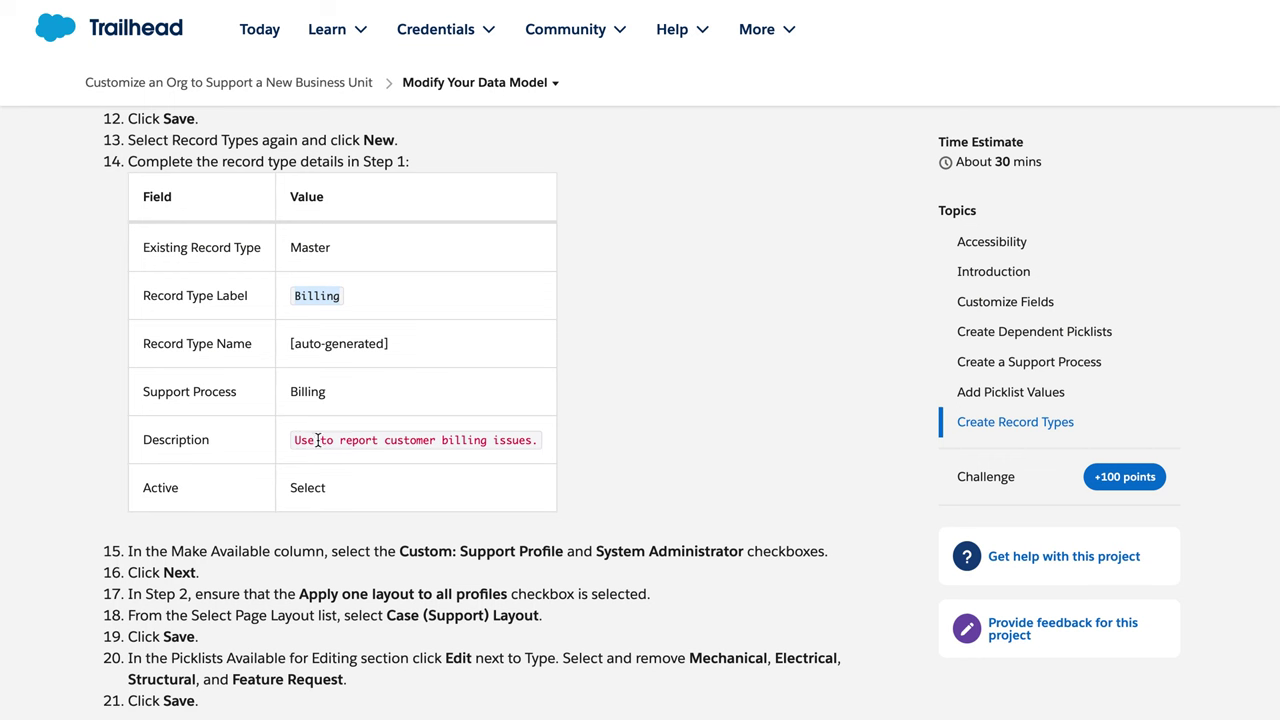
left_click_drag(293, 441, 573, 463)
right_click(512, 438)
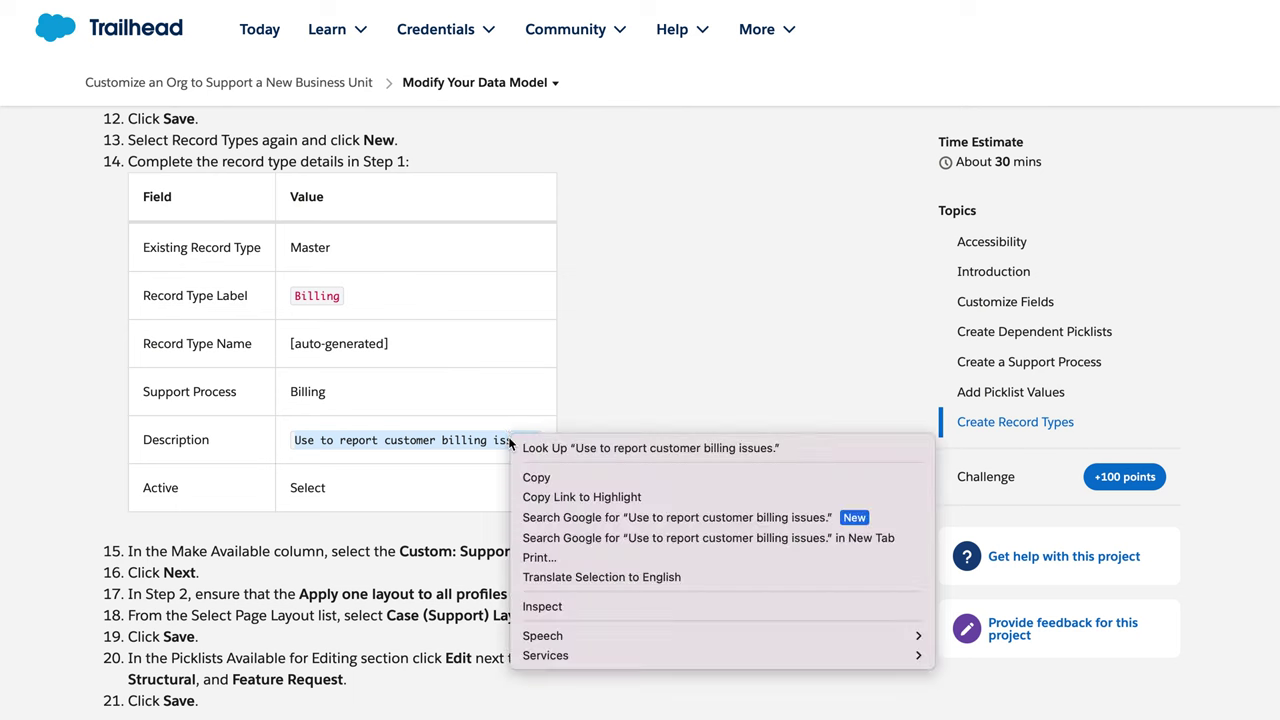
left_click(527, 479)
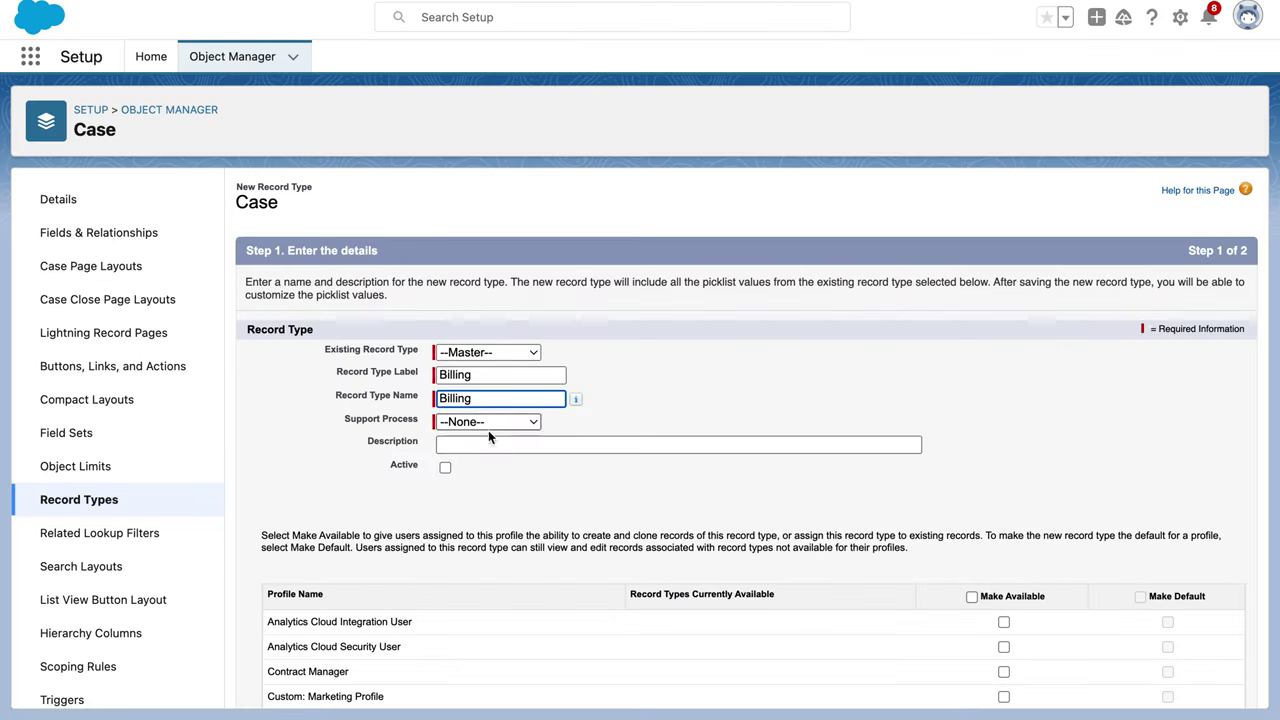
left_click(488, 444)
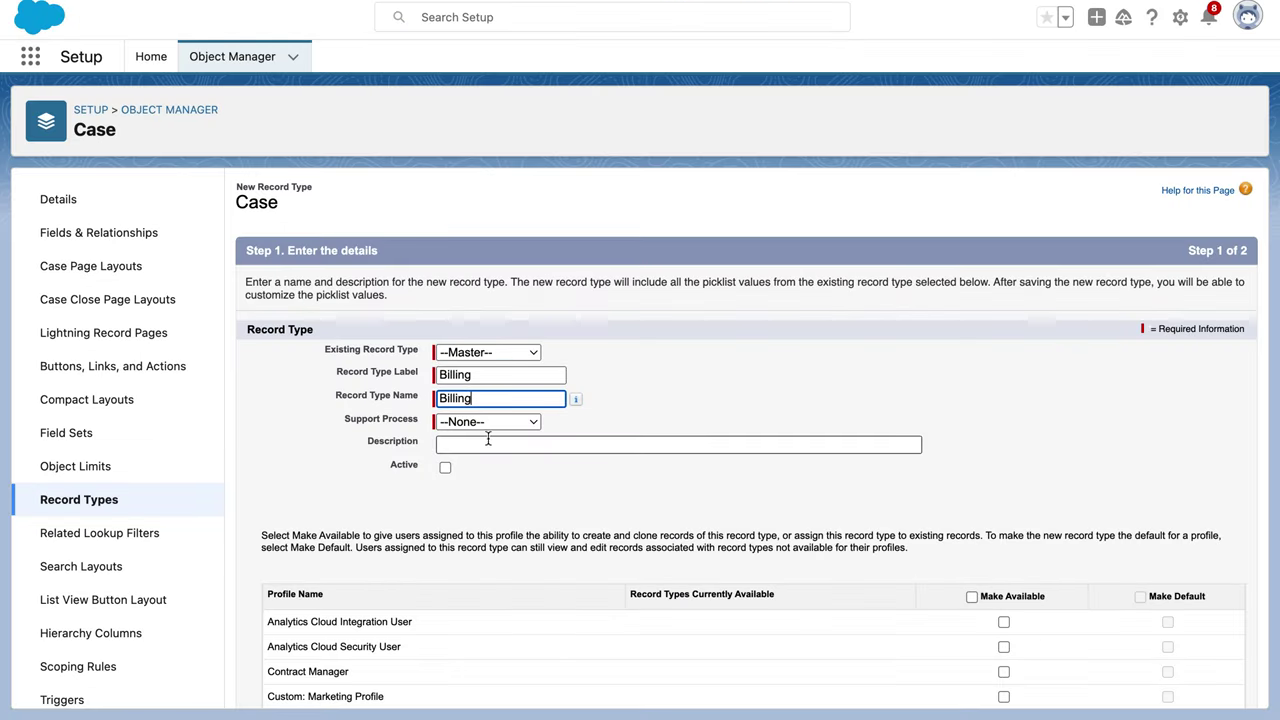
right_click(487, 444)
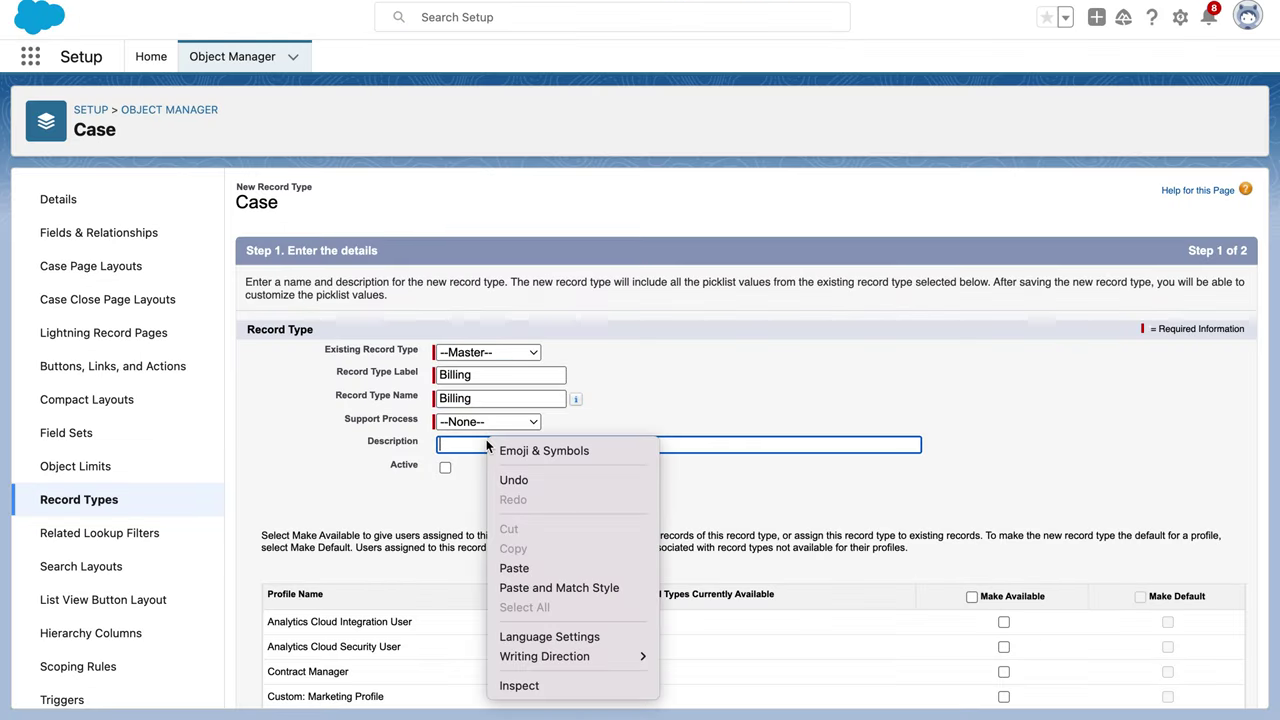
left_click(514, 568)
- Set the record type's support process to Billing and make the record type active
left_click(536, 424)
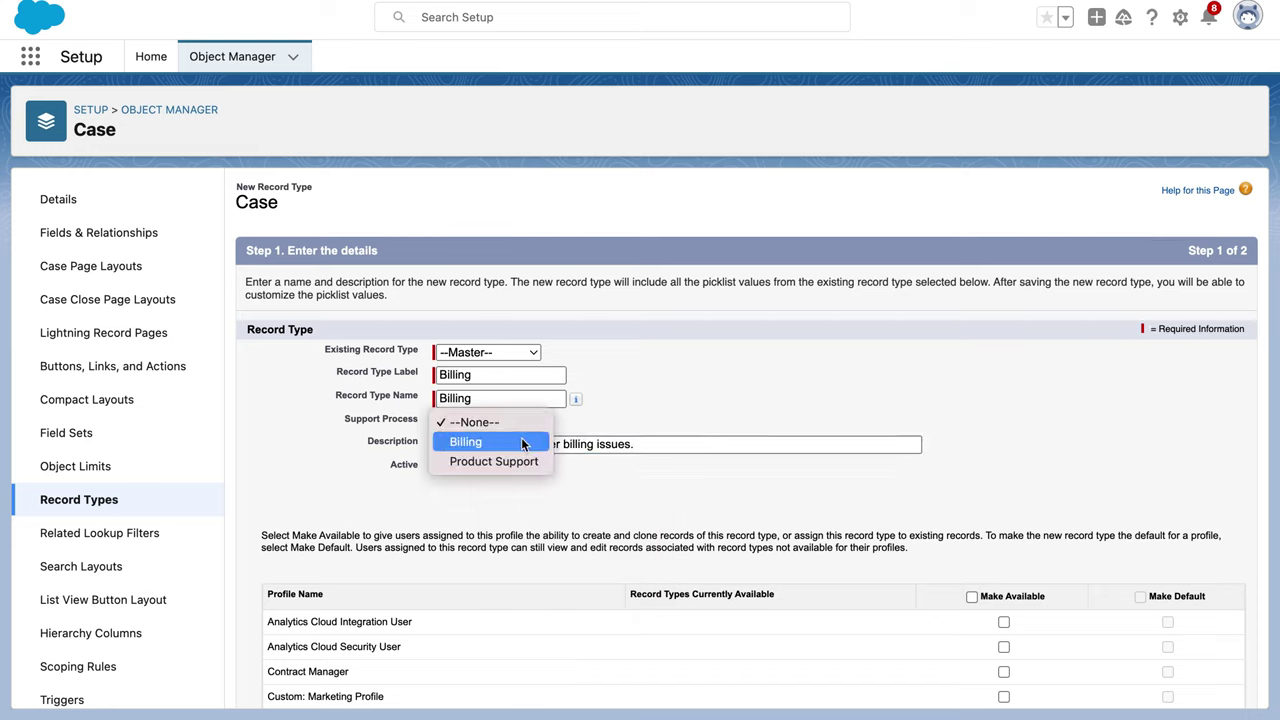
left_click(520, 440)
left_click(445, 467)
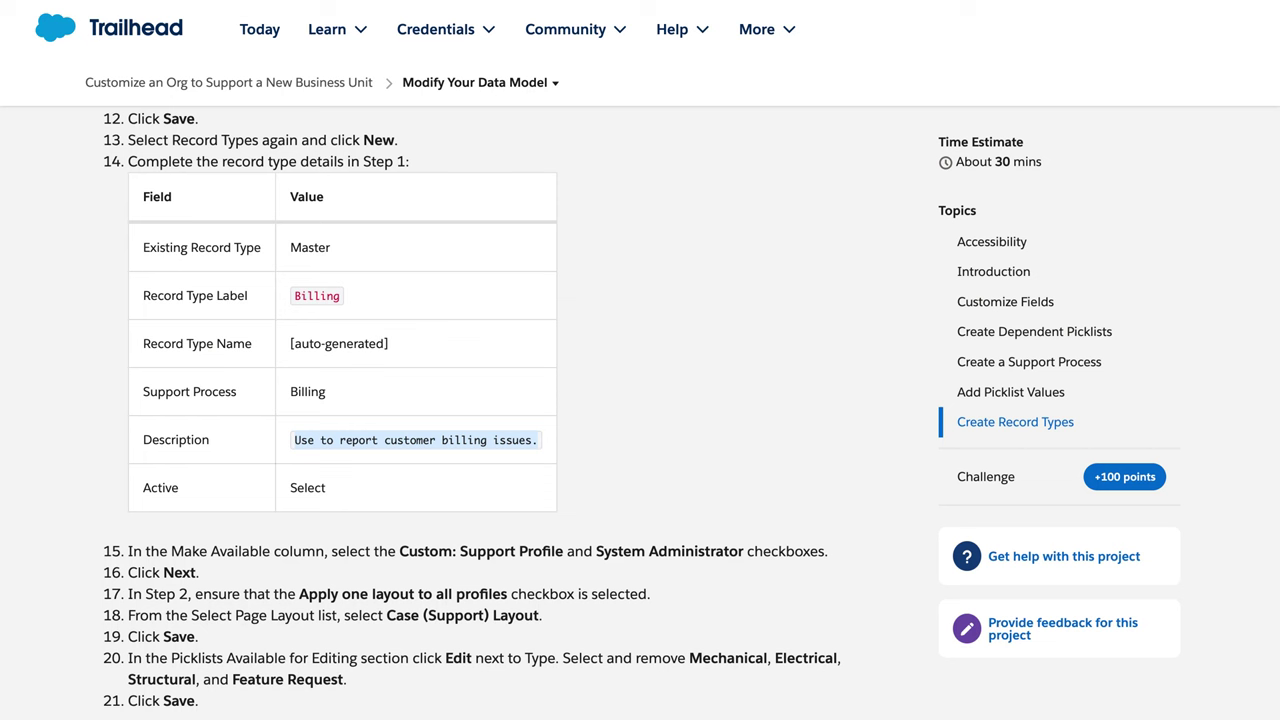
- Make the Billing record type available to Custom: Support Profile and System Administrator, and continue to the page layout assignment
scroll(367, 458, "down", 3)
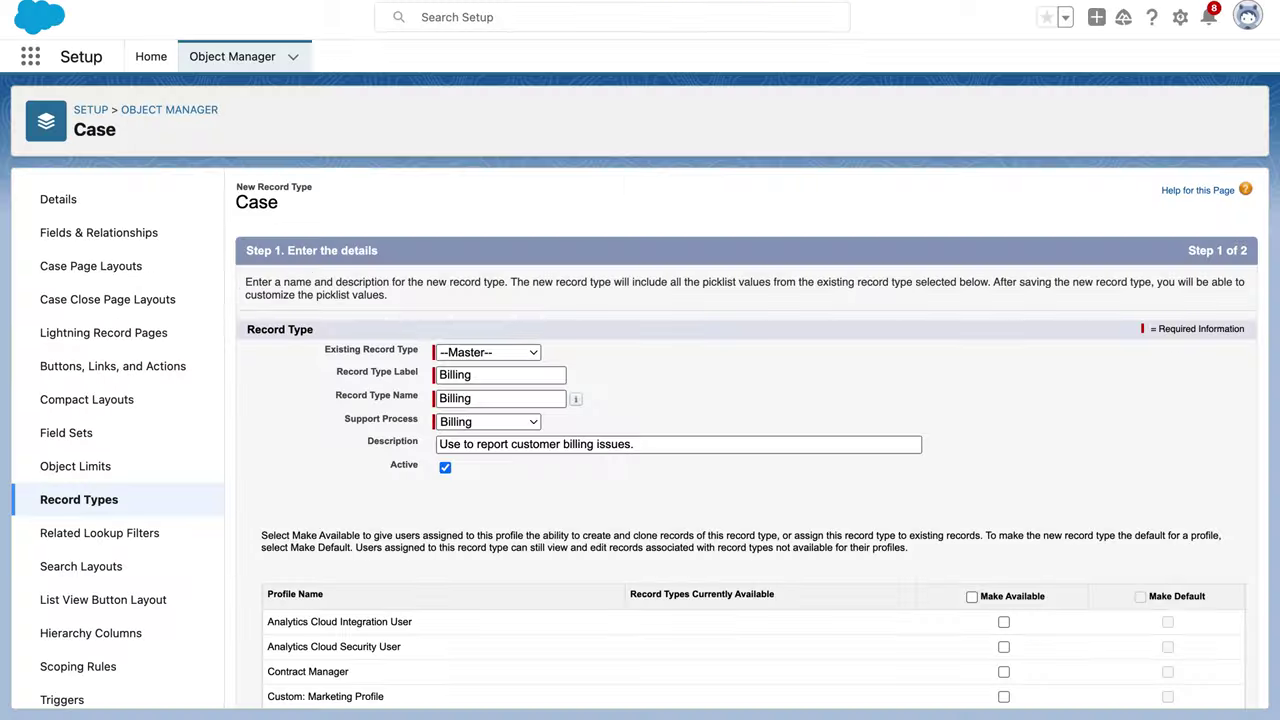
scroll(504, 572, "down", 5)
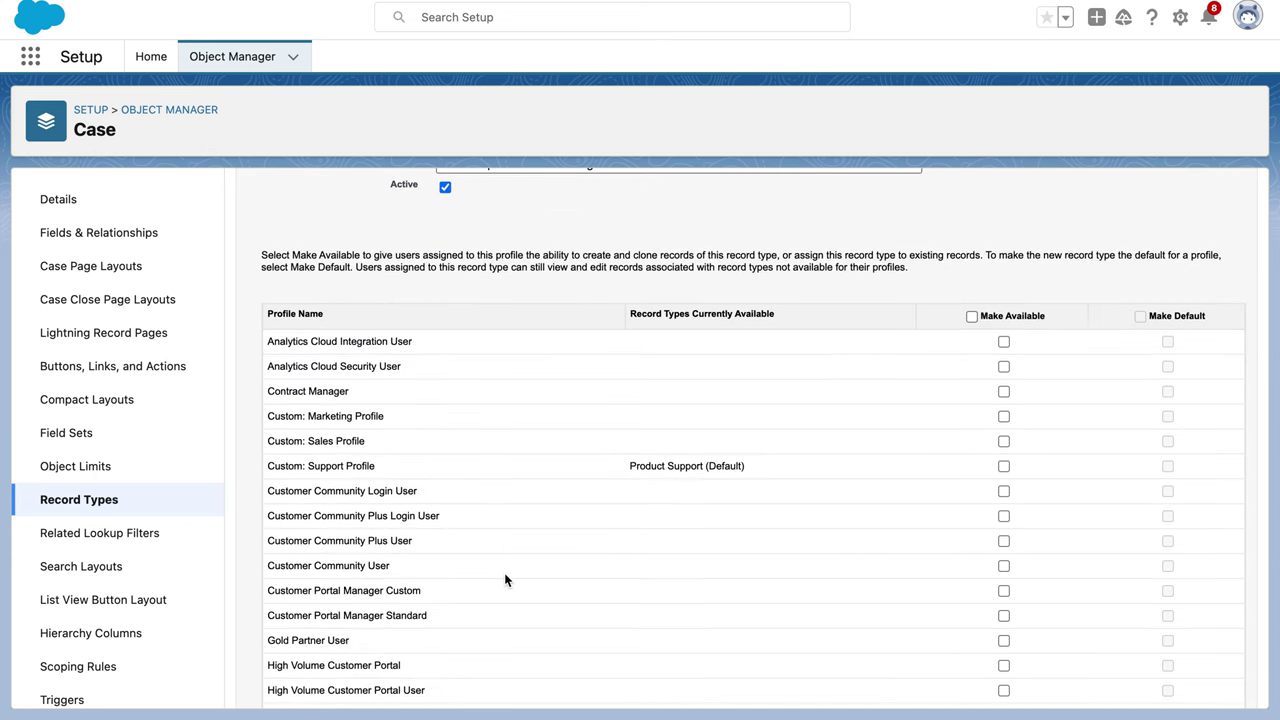
left_click(1004, 466)
scroll(1005, 460, "down", 4)
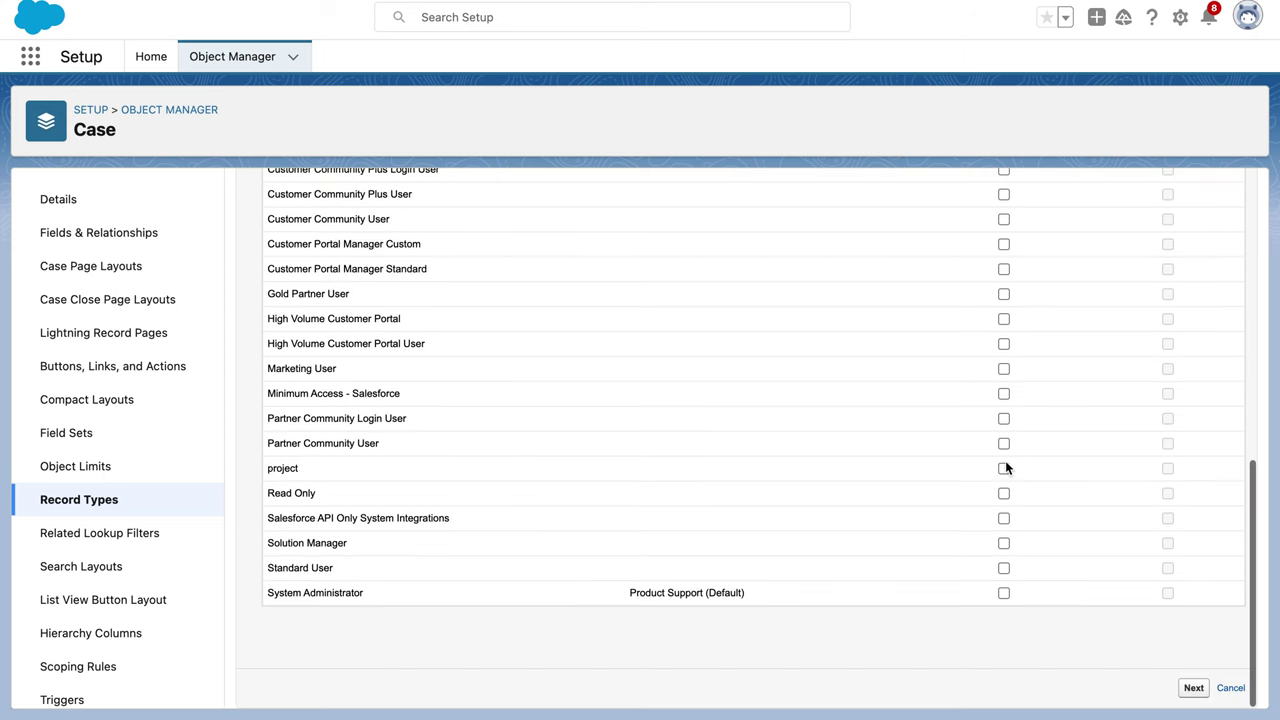
left_click(1004, 593)
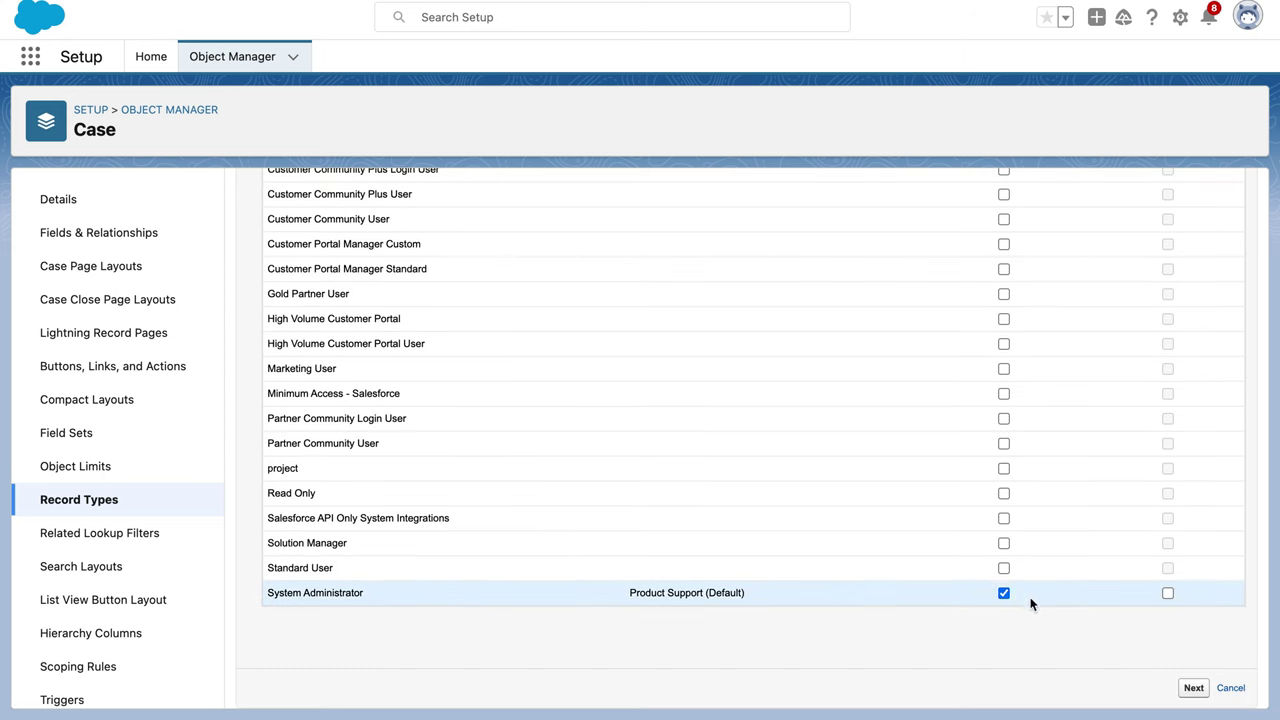
left_click(1196, 689)
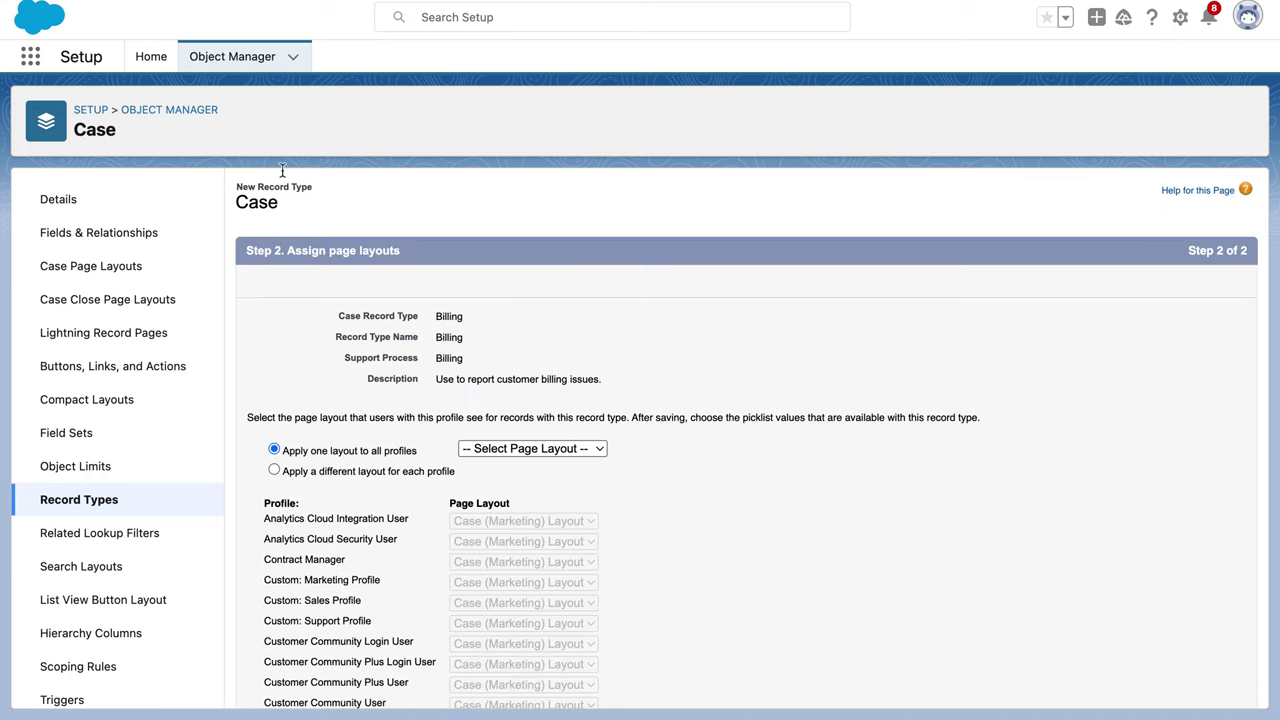
- Apply Case (Support) Layout to all profiles for the Billing record type and save it
key("alt+Tab")
left_click(585, 449)
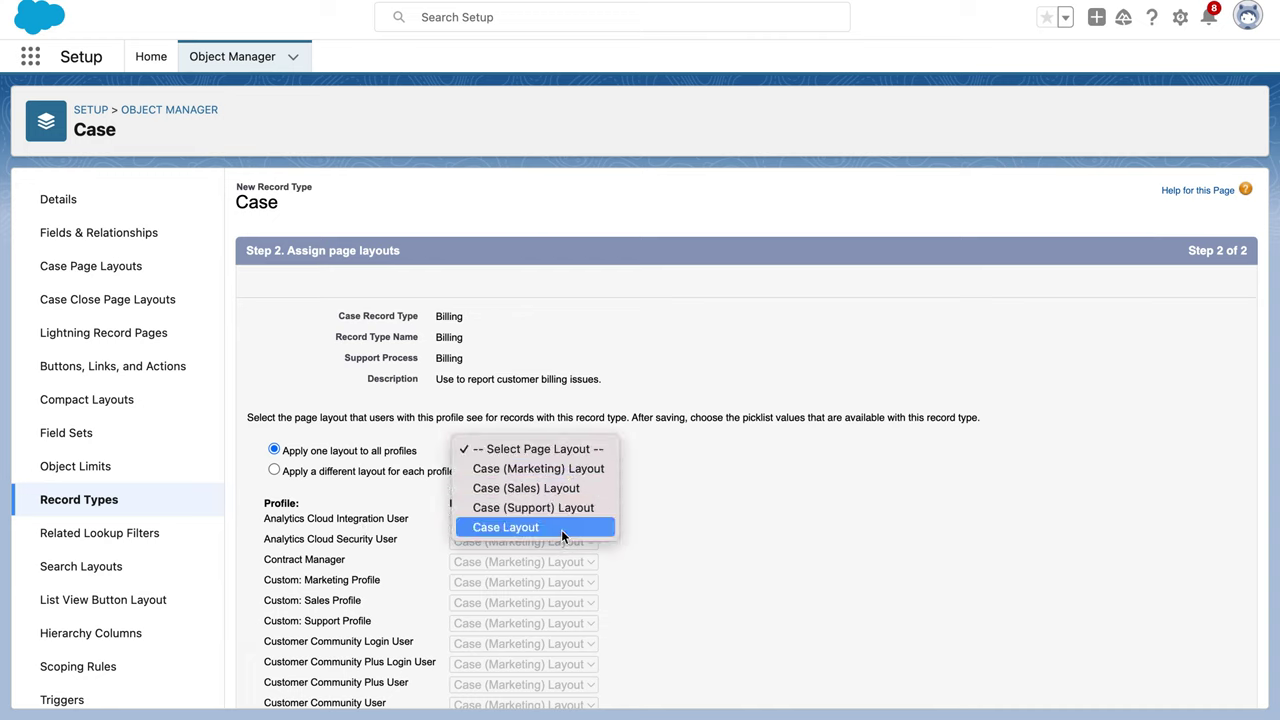
left_click(563, 508)
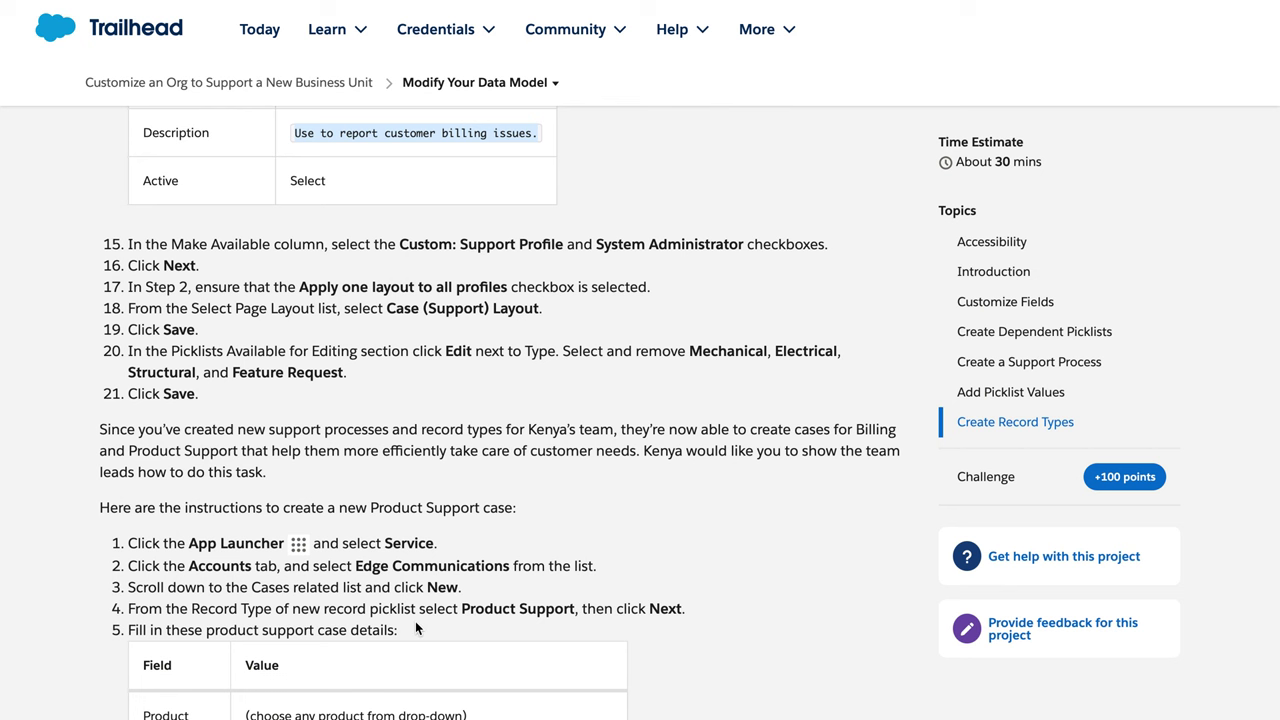
scroll(415, 622, "down", 2)
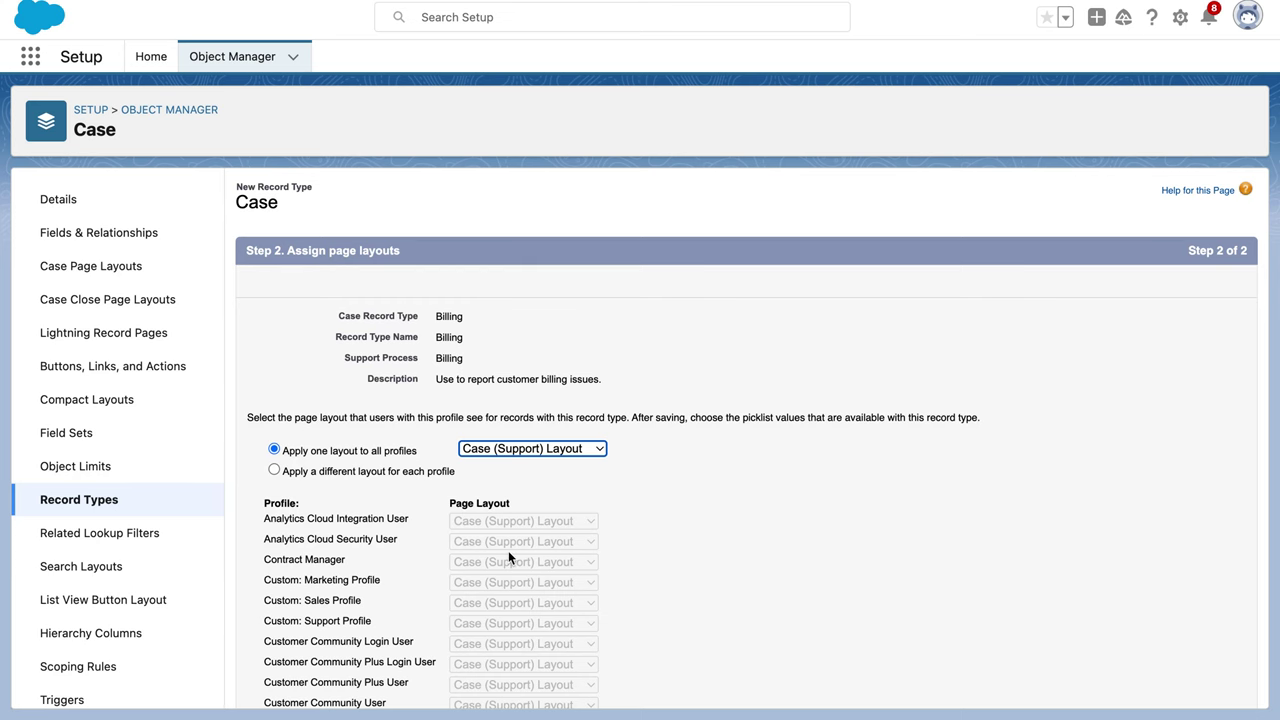
scroll(508, 550, "down", 3)
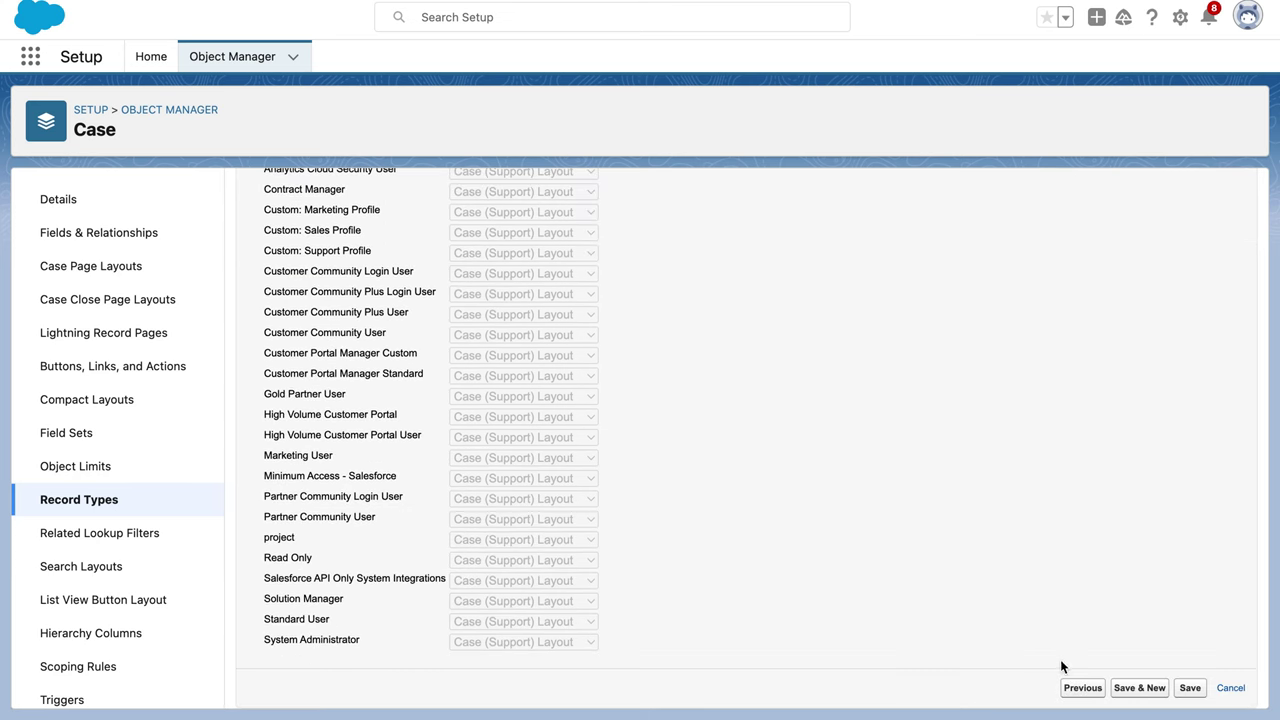
left_click(1189, 688)
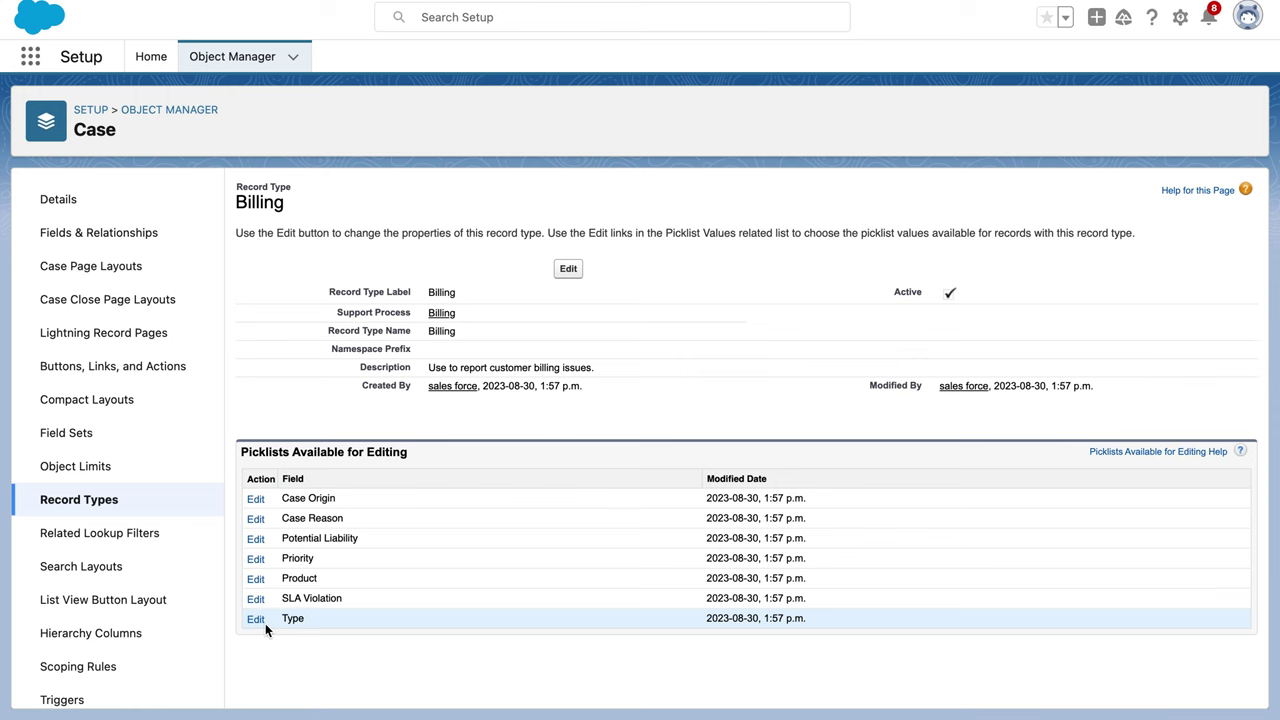
- Edit the Type picklist of the Billing record type and remove Mechanical, Electrical and Structural from its selected values
left_click(257, 617)
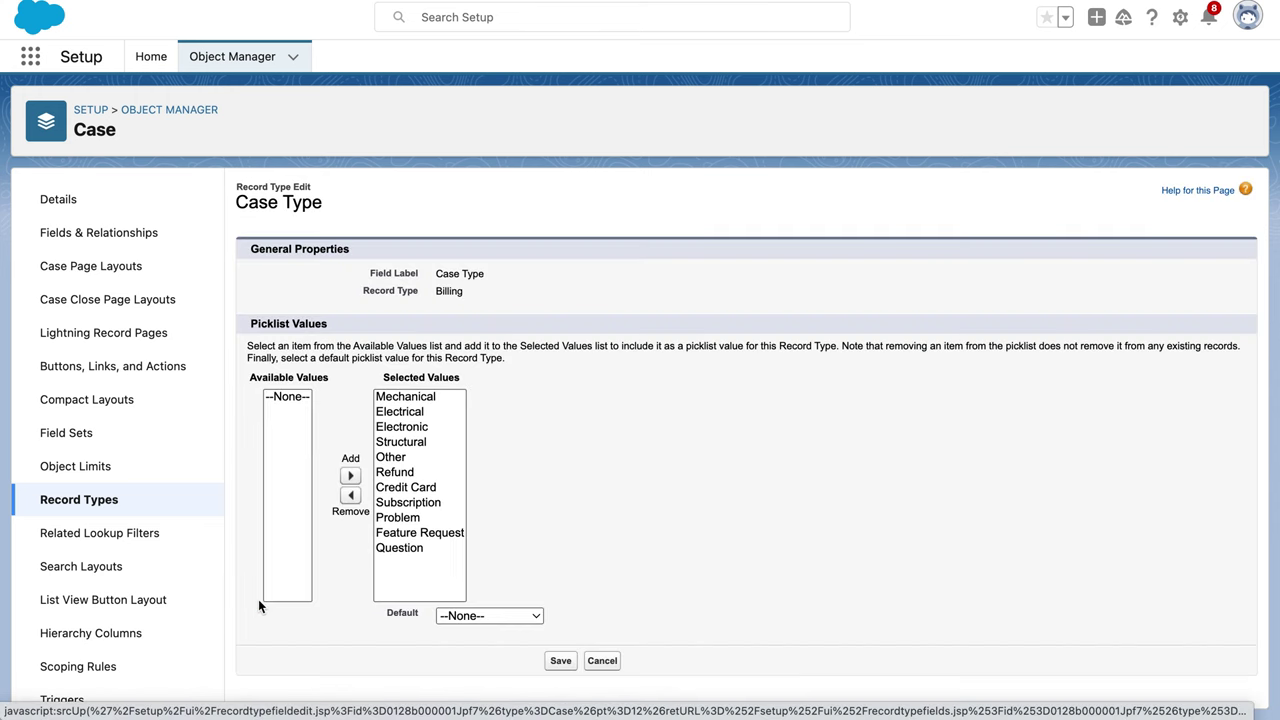
left_click(396, 398)
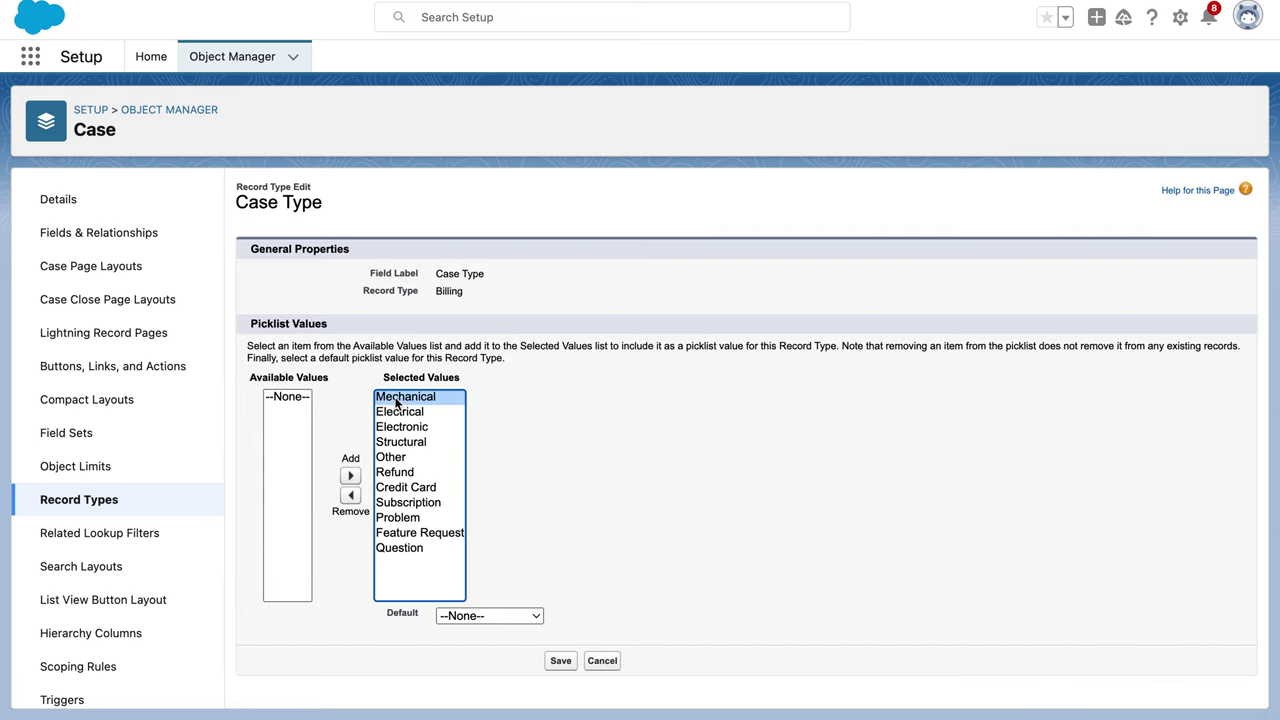
left_click(350, 496)
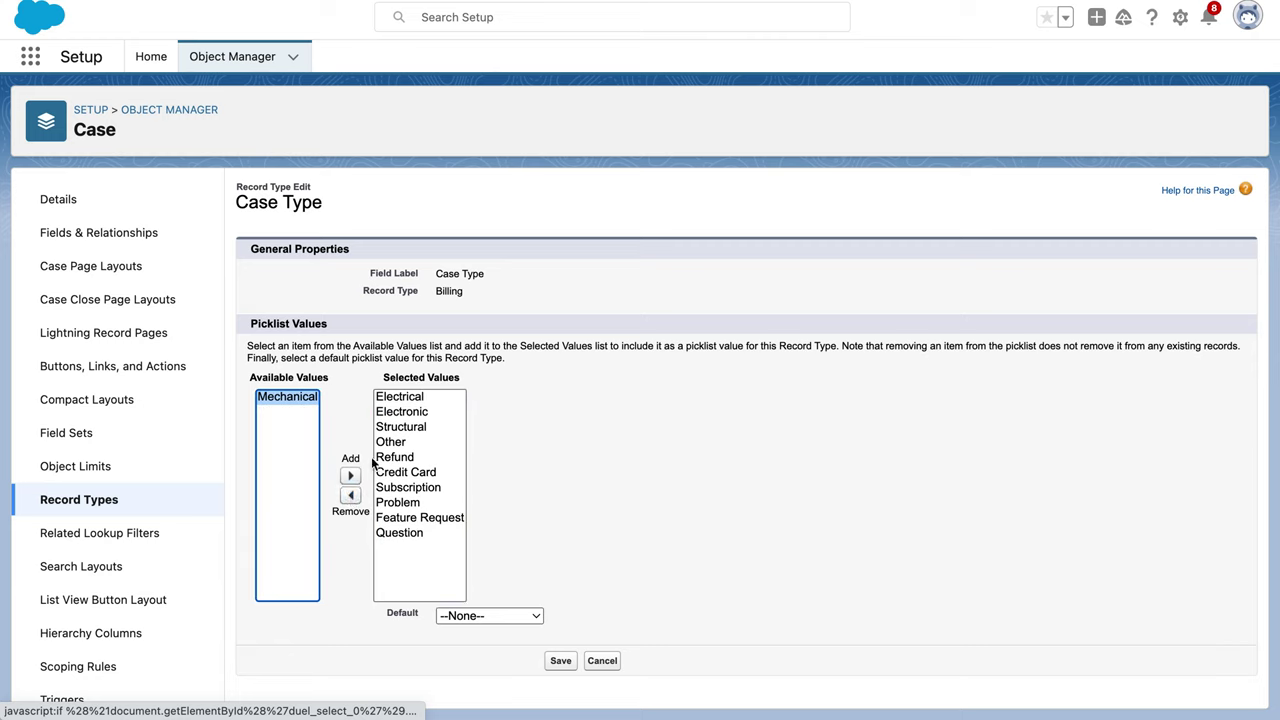
left_click(410, 400)
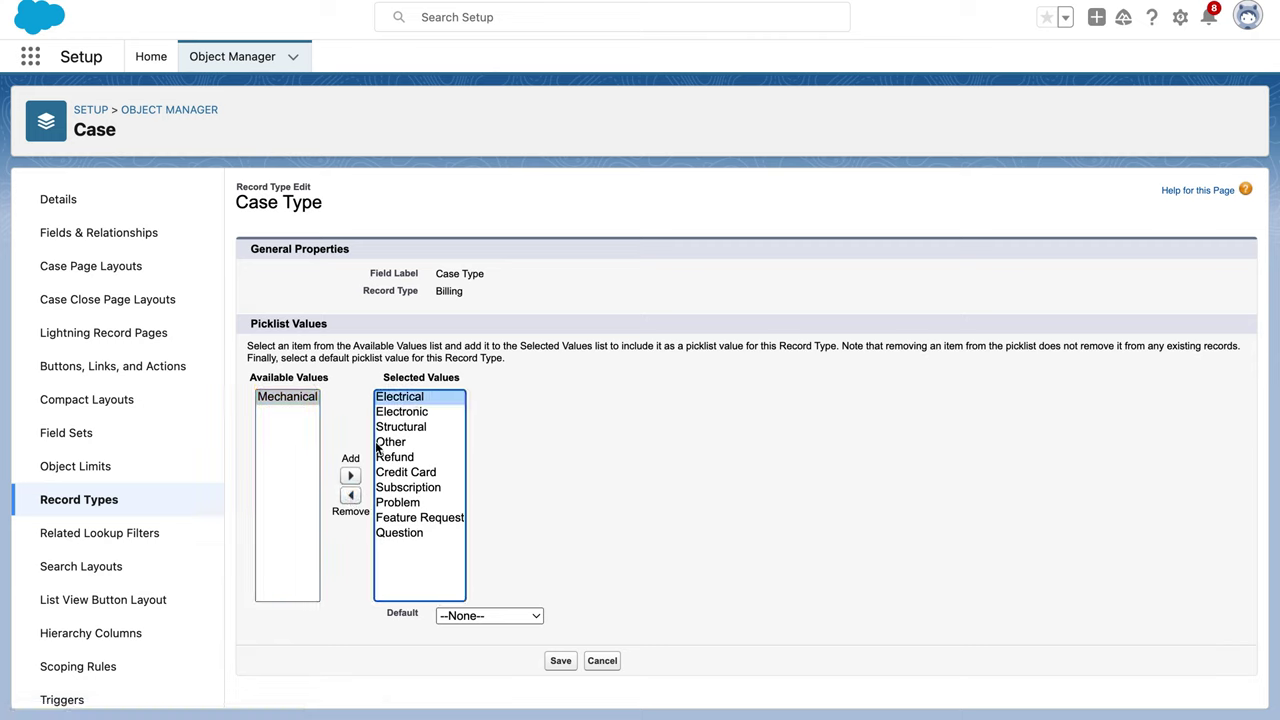
left_click(350, 496)
left_click(420, 413)
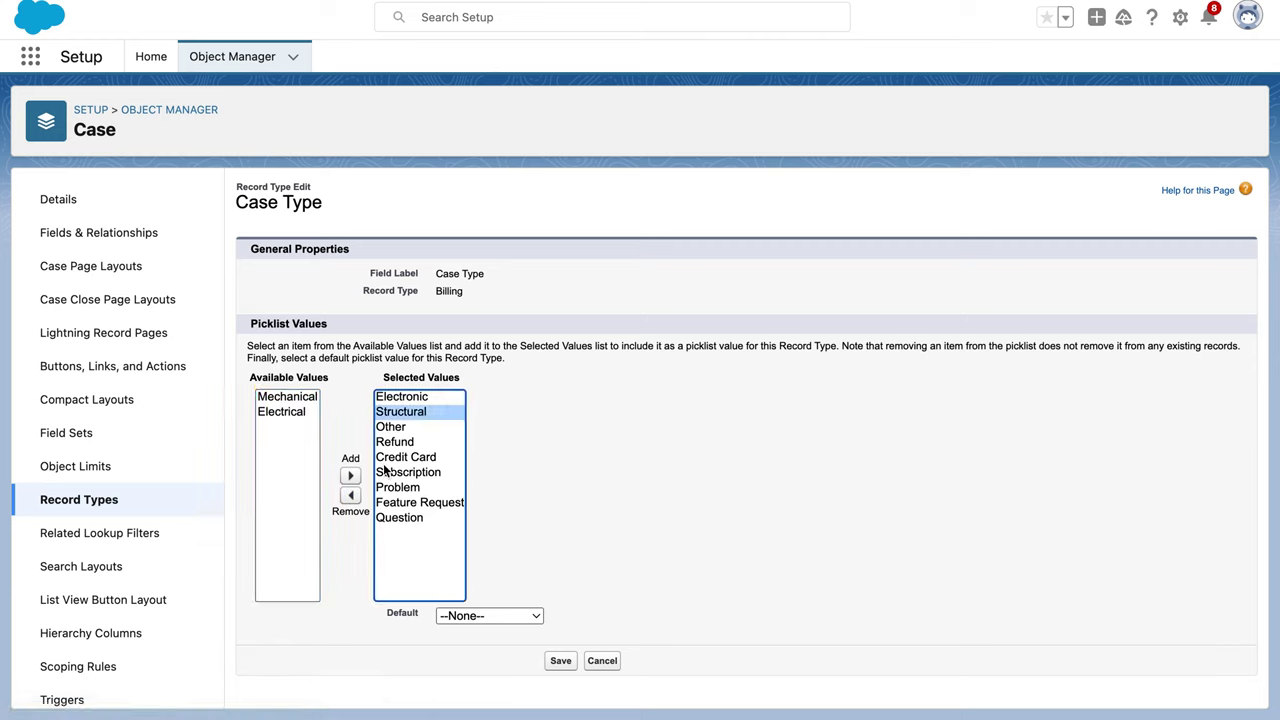
left_click(350, 496)
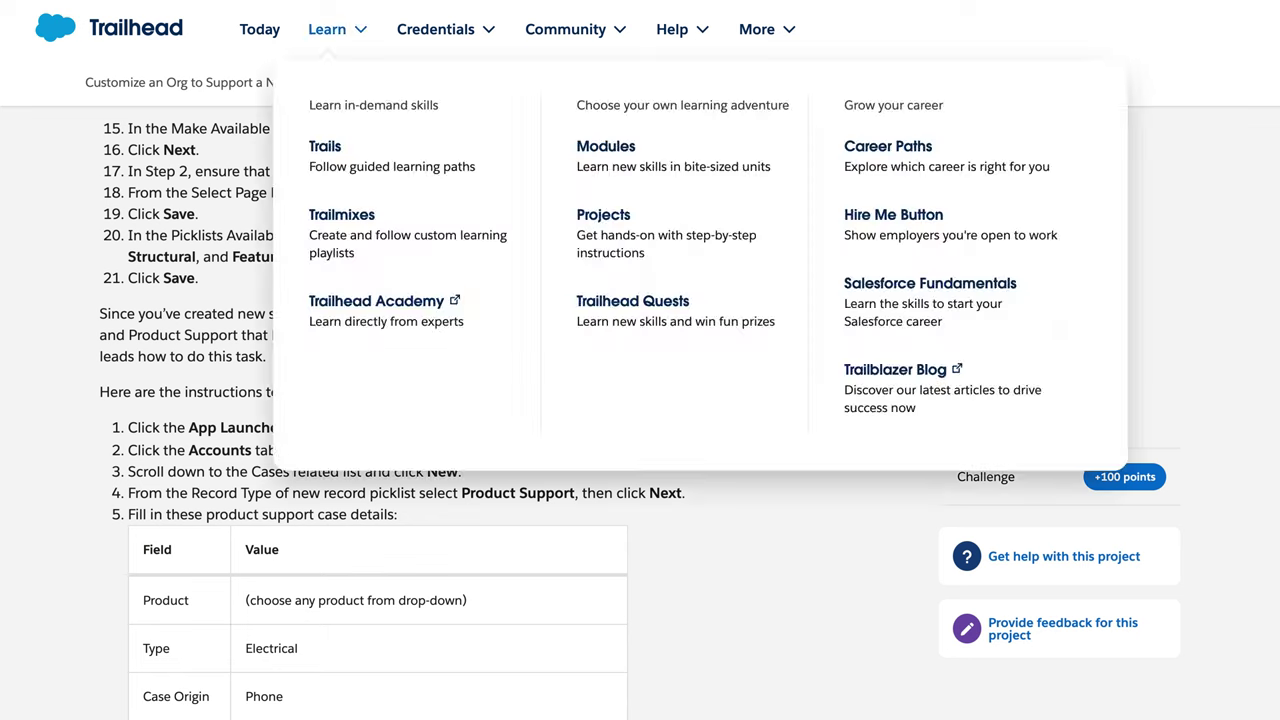
- Remove Feature Request from the Type picklist's selected values and save the picklist
mouse_move(330, 3)
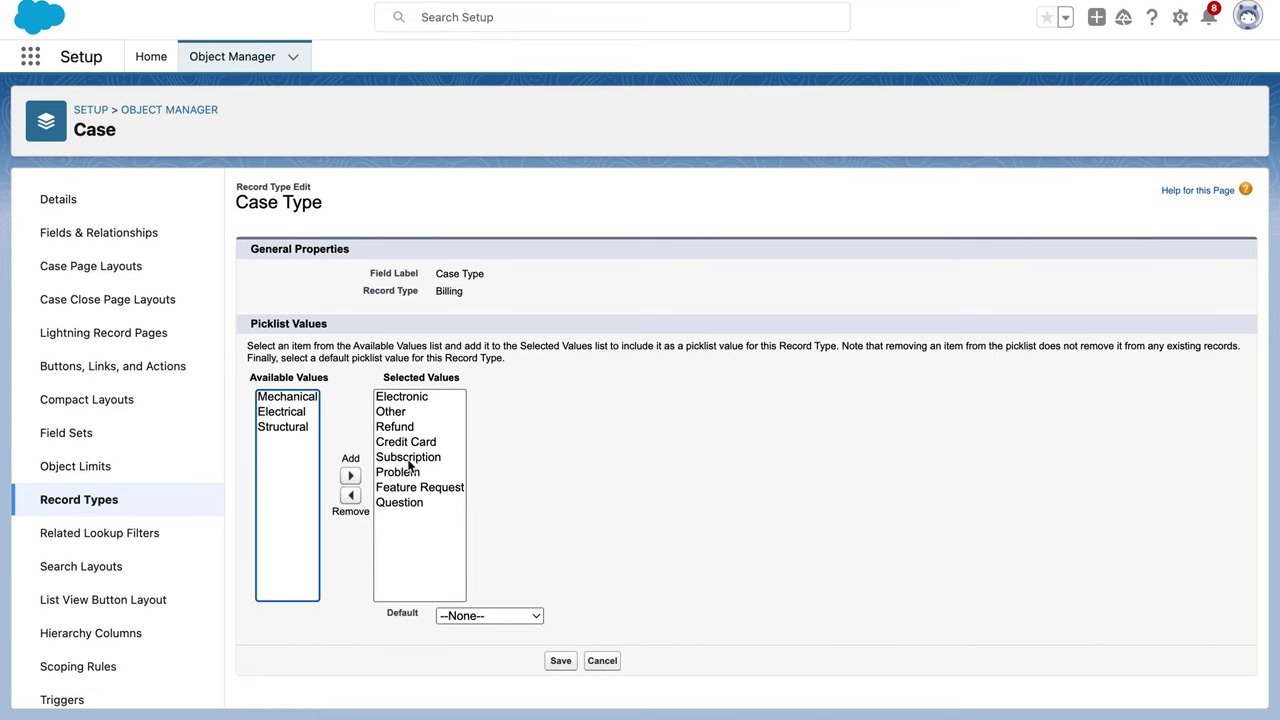
left_click(418, 488)
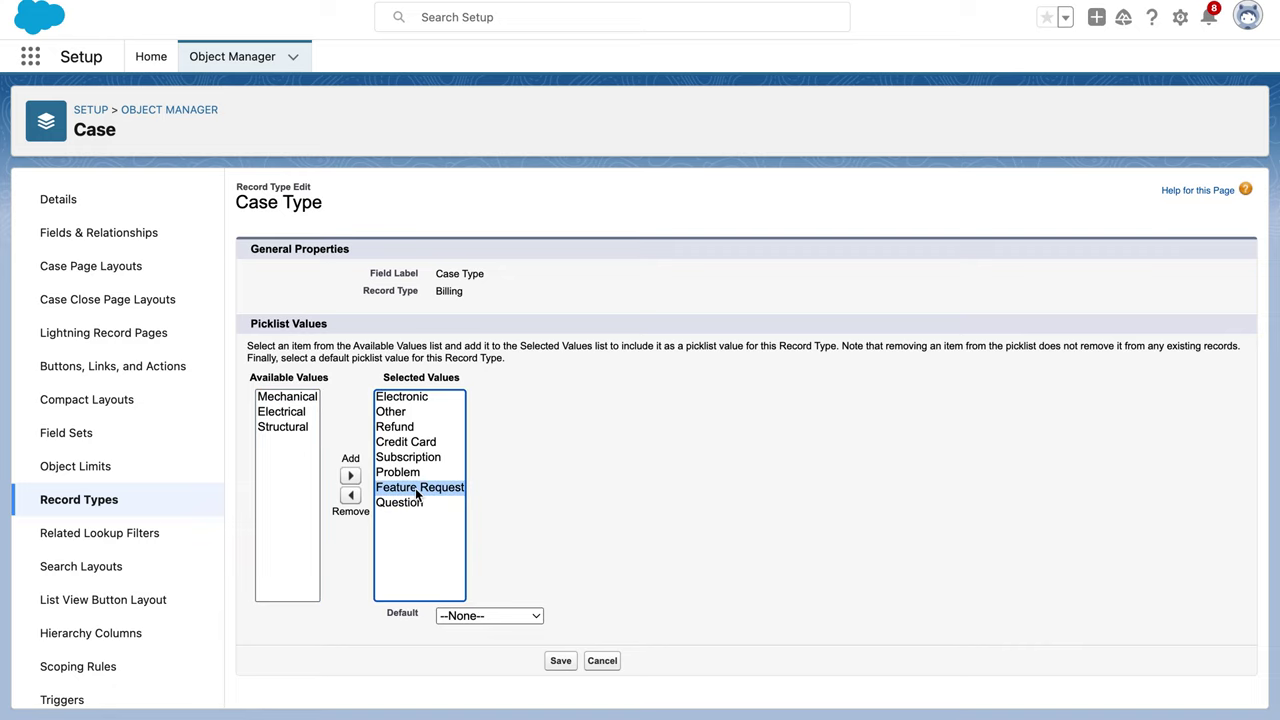
left_click(350, 495)
left_click(558, 661)
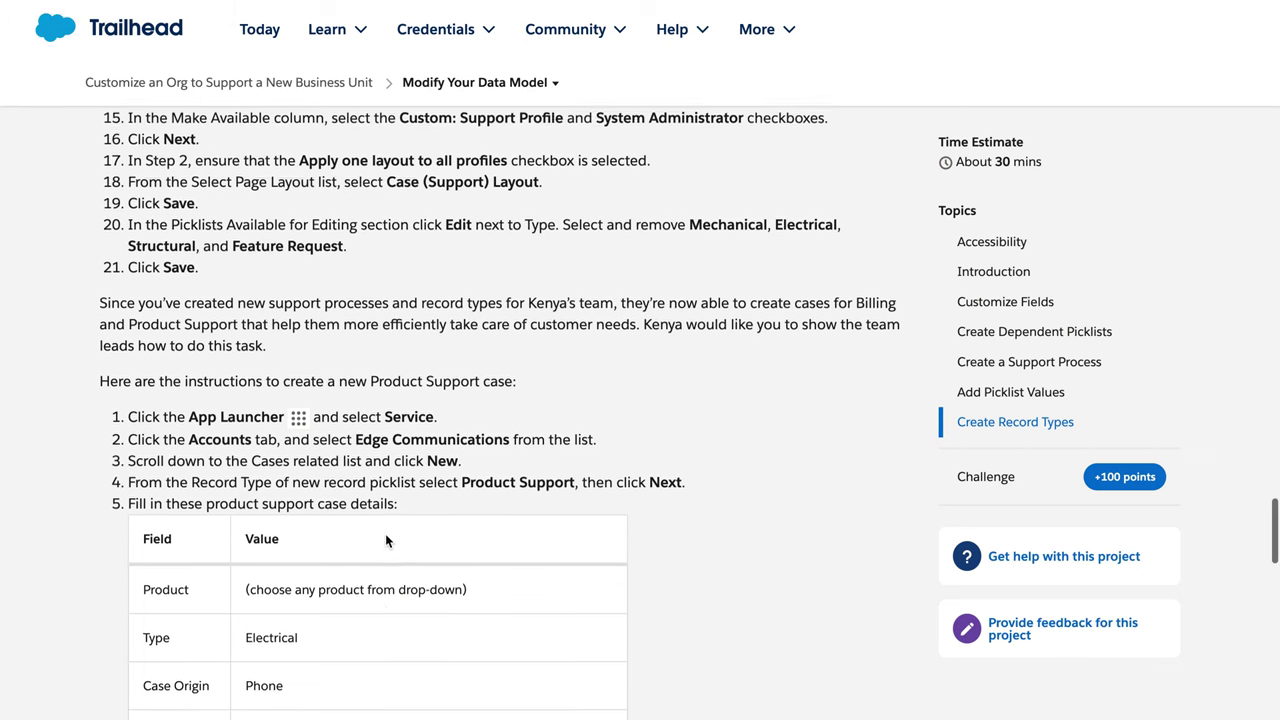
- Check the Trailhead instructions for a Product Support case, switch to the Service app and open the Edge Communications account
scroll(386, 540, "down", 1)
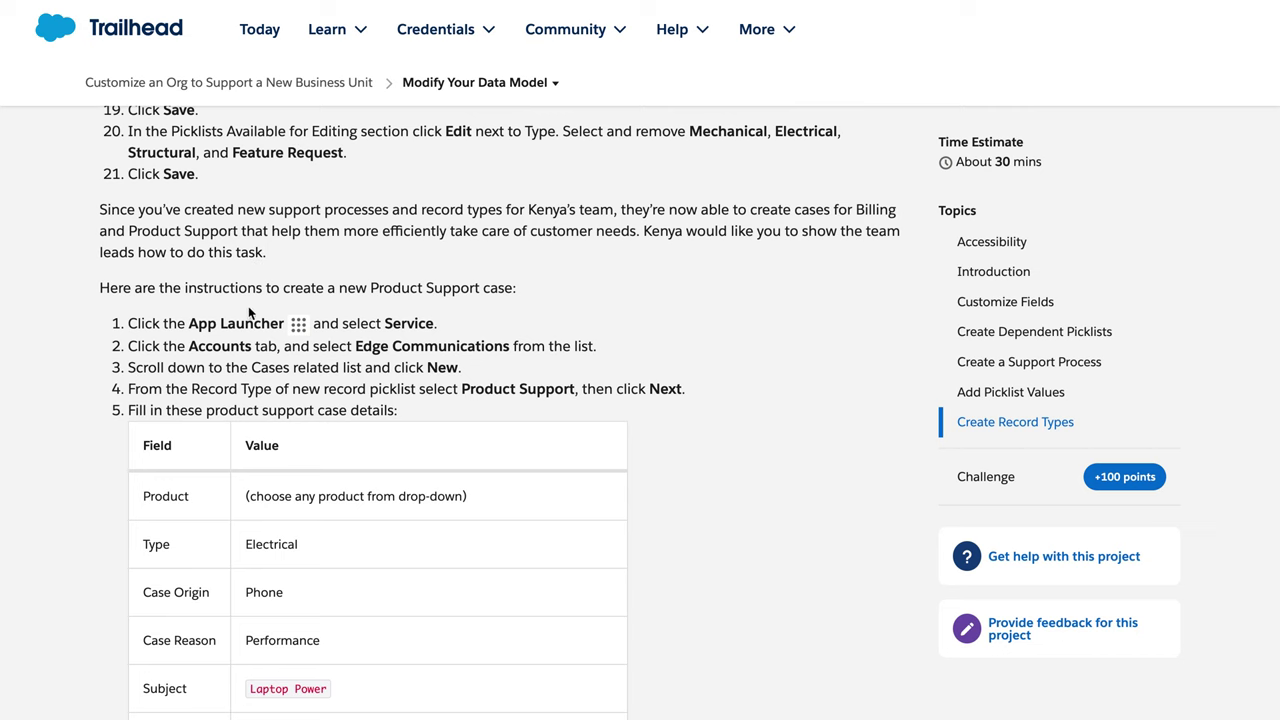
scroll(476, 318, "down", 2)
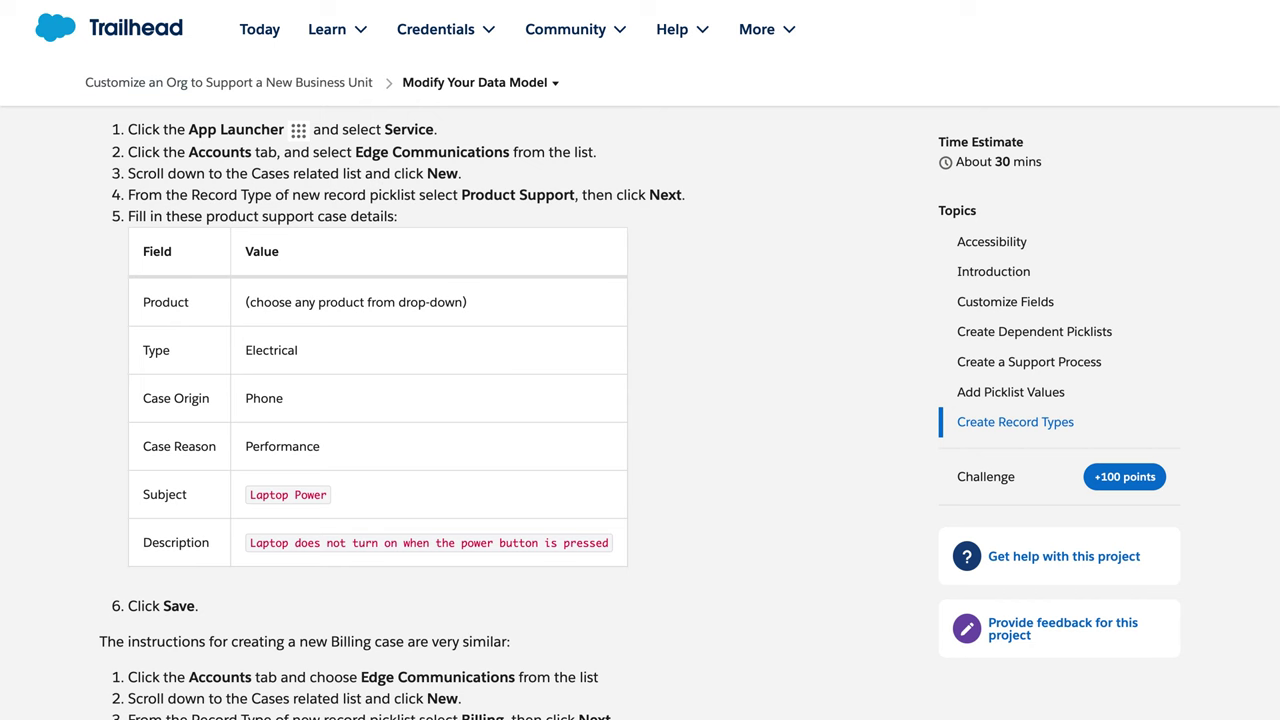
scroll(302, 229, "up", 1)
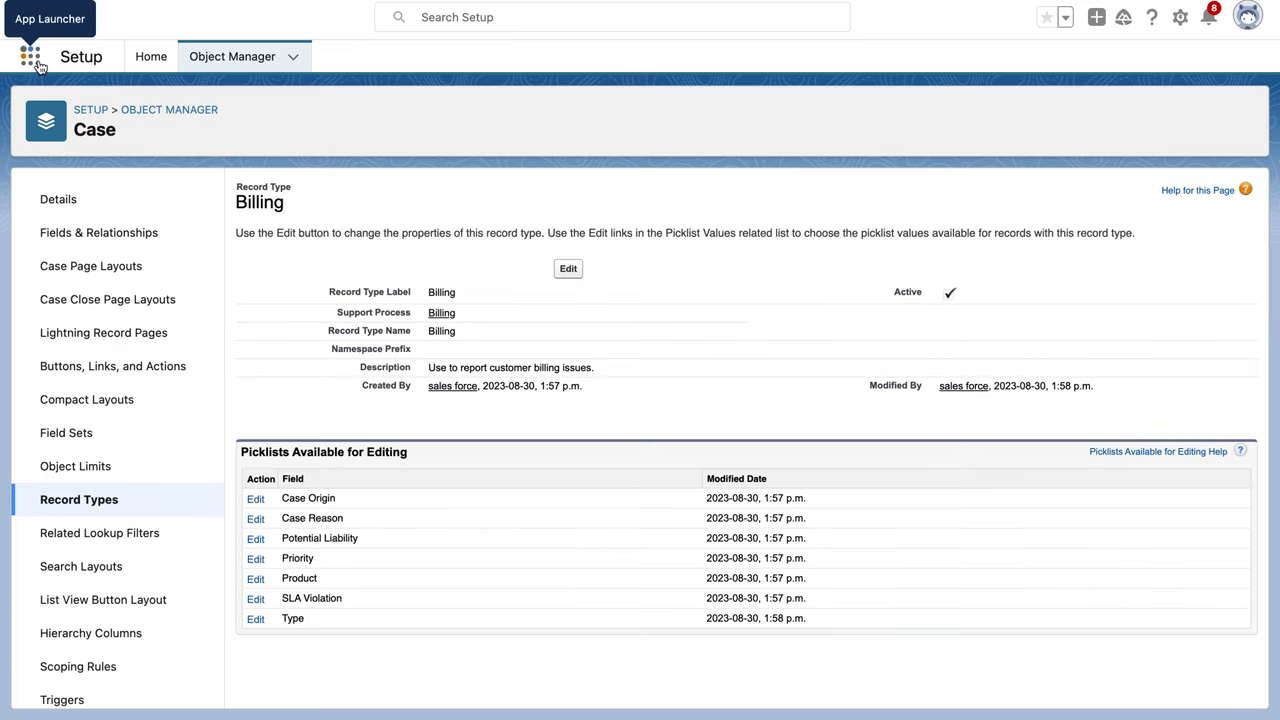
left_click(30, 56)
left_click(60, 170)
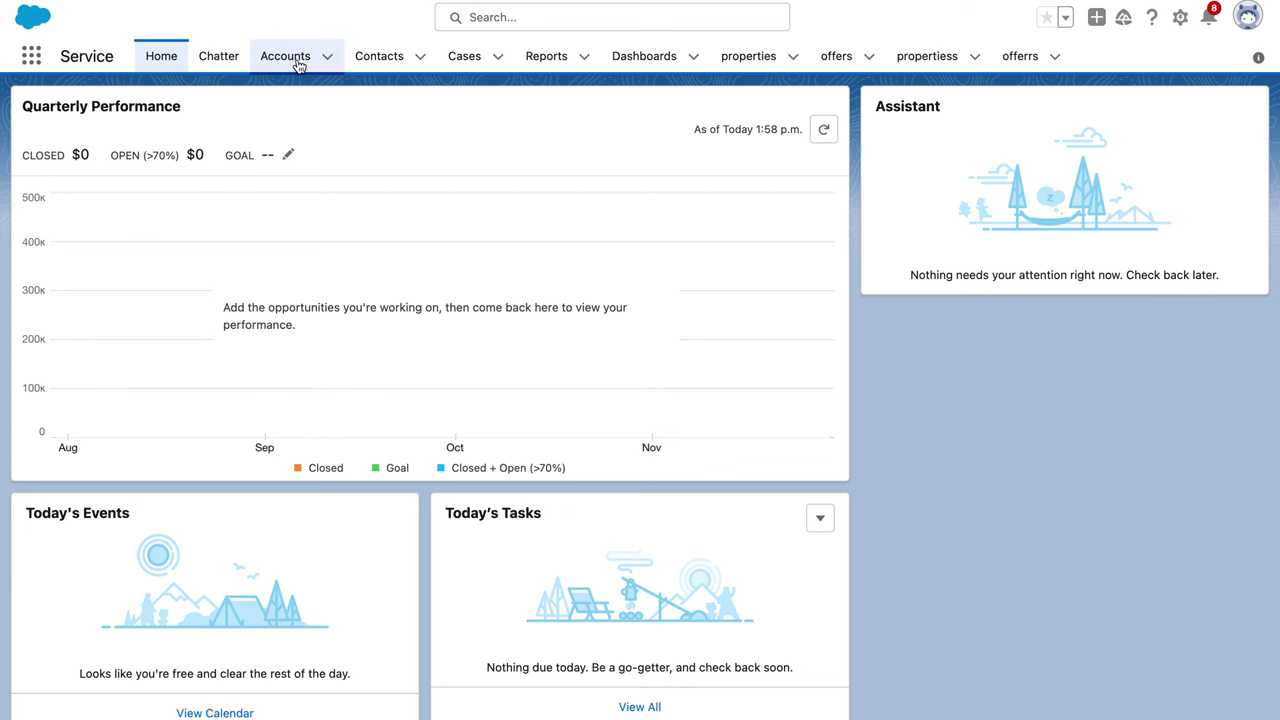
left_click(308, 62)
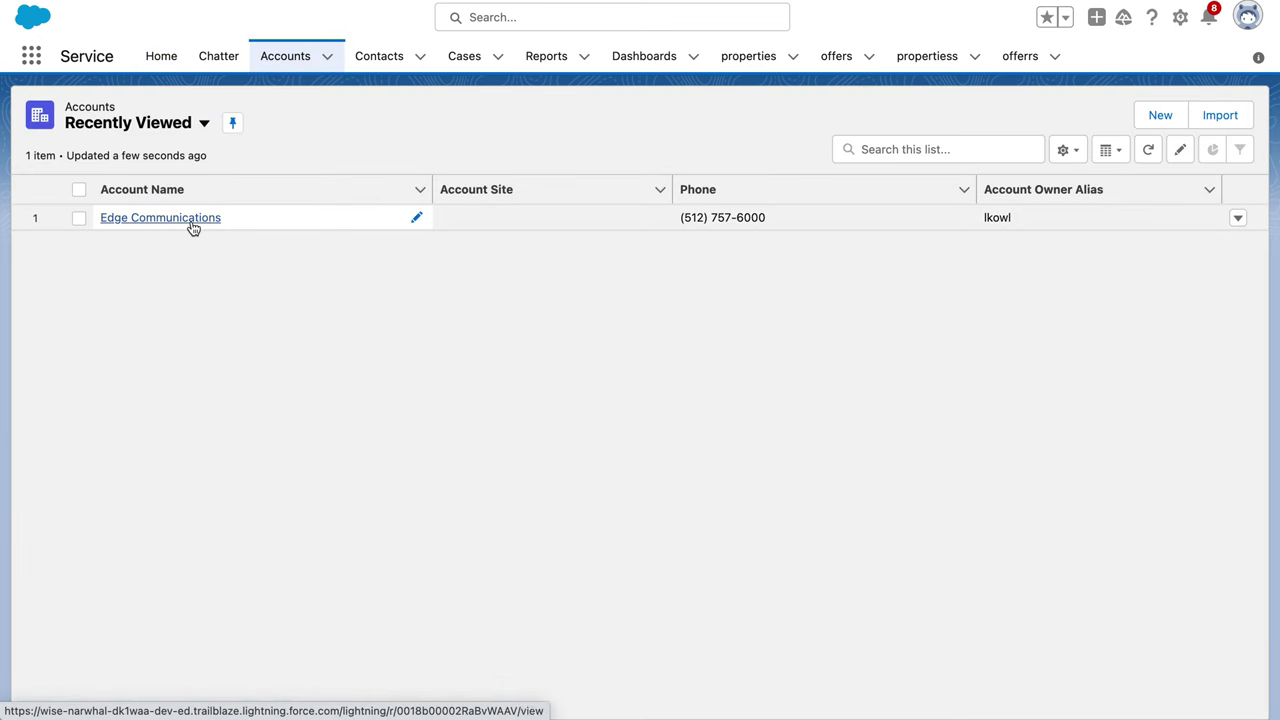
left_click(191, 221)
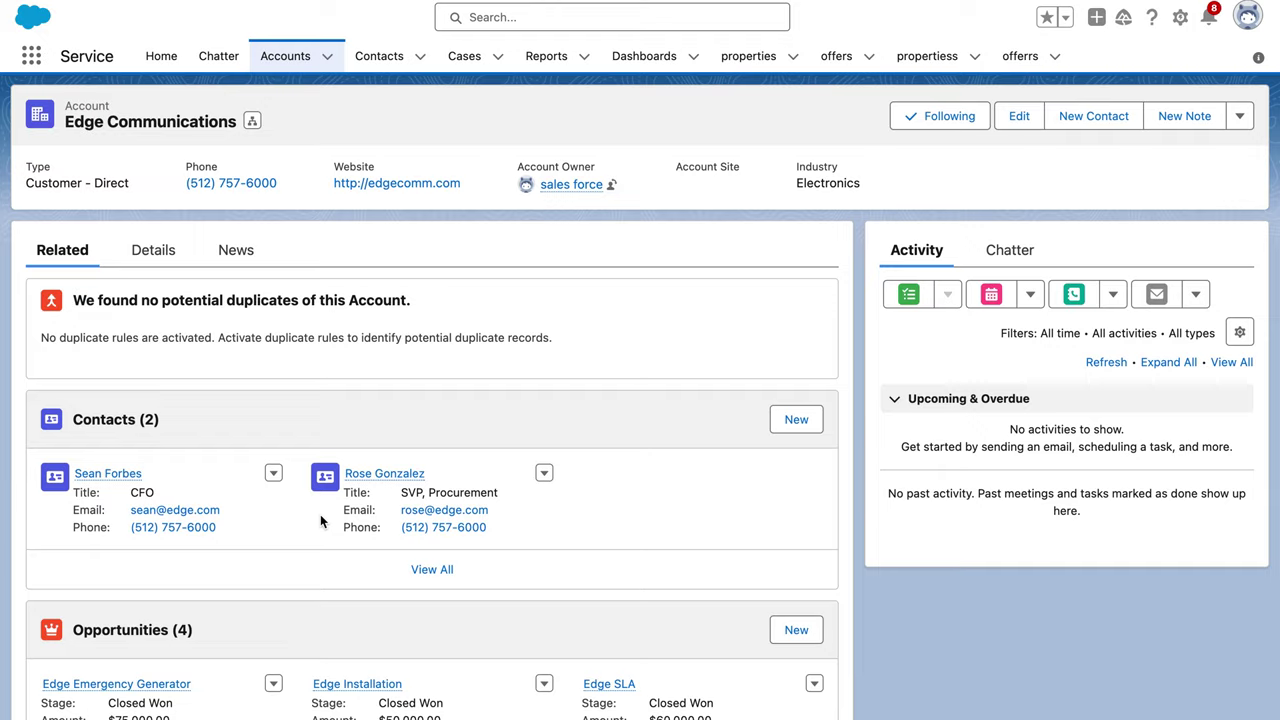
- Start a new case from the Cases related list of the Edge Communications account
scroll(320, 514, "down", 5)
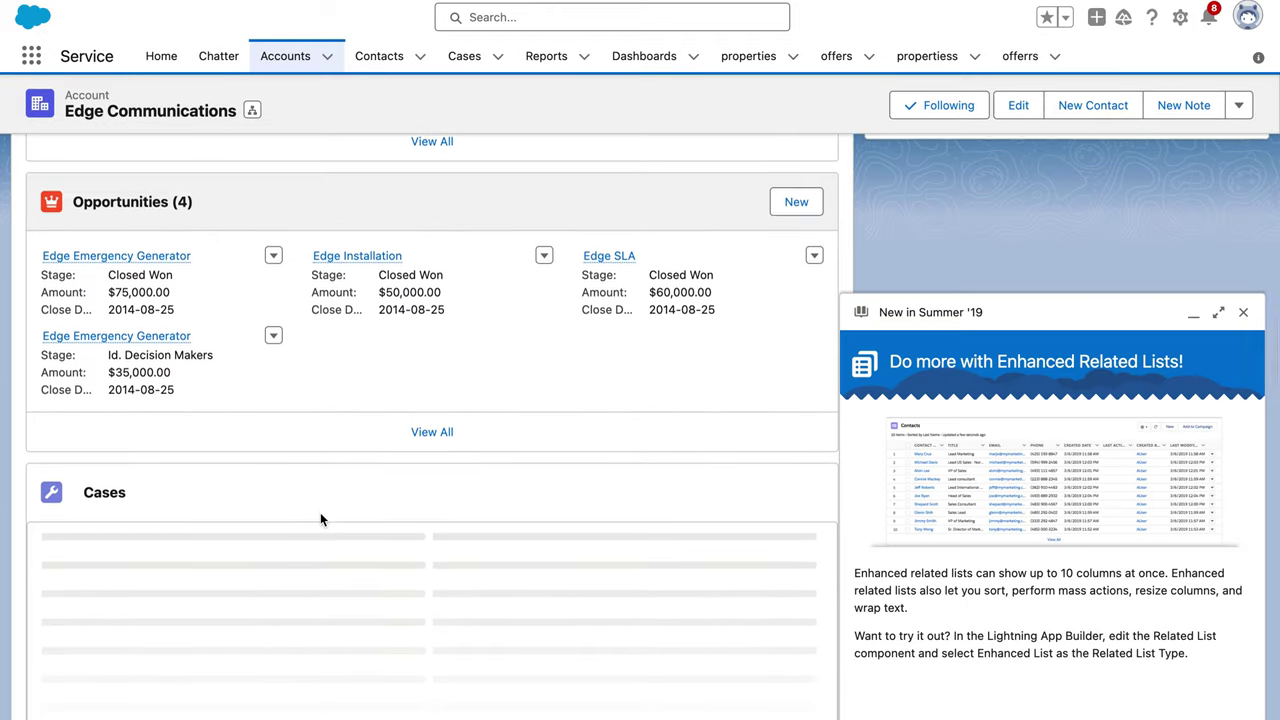
scroll(320, 514, "down", 1)
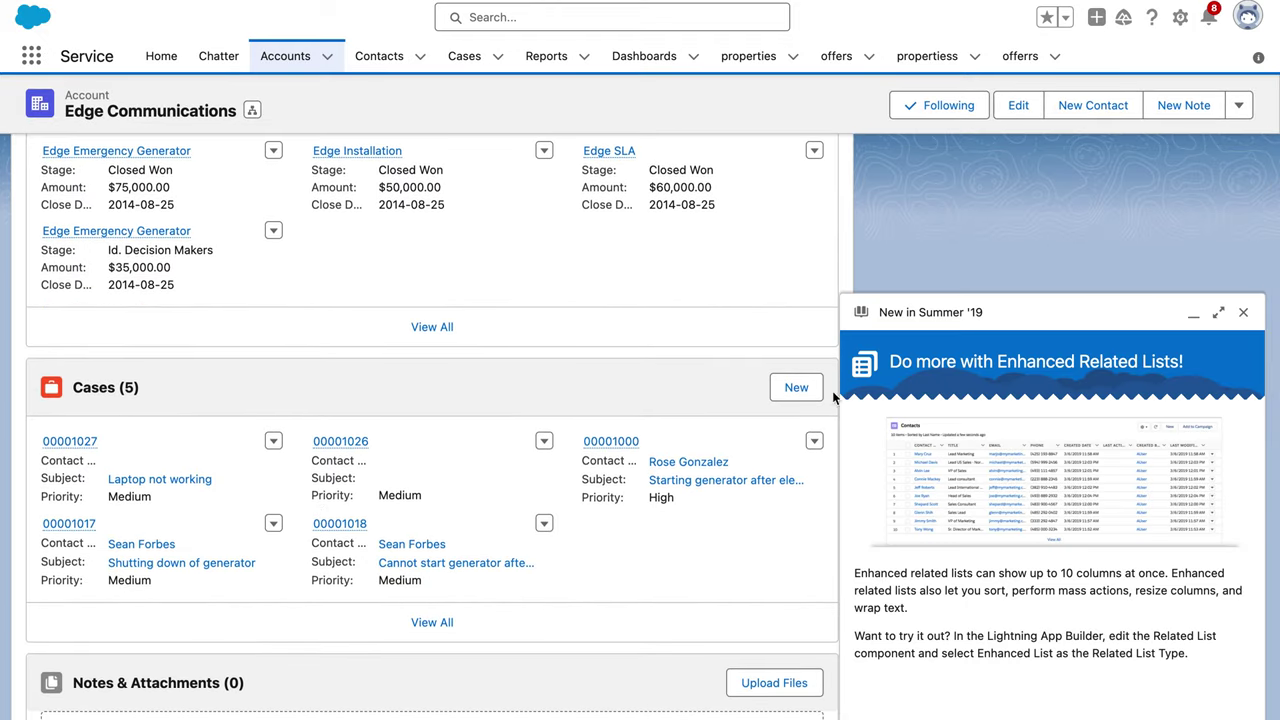
left_click(797, 389)
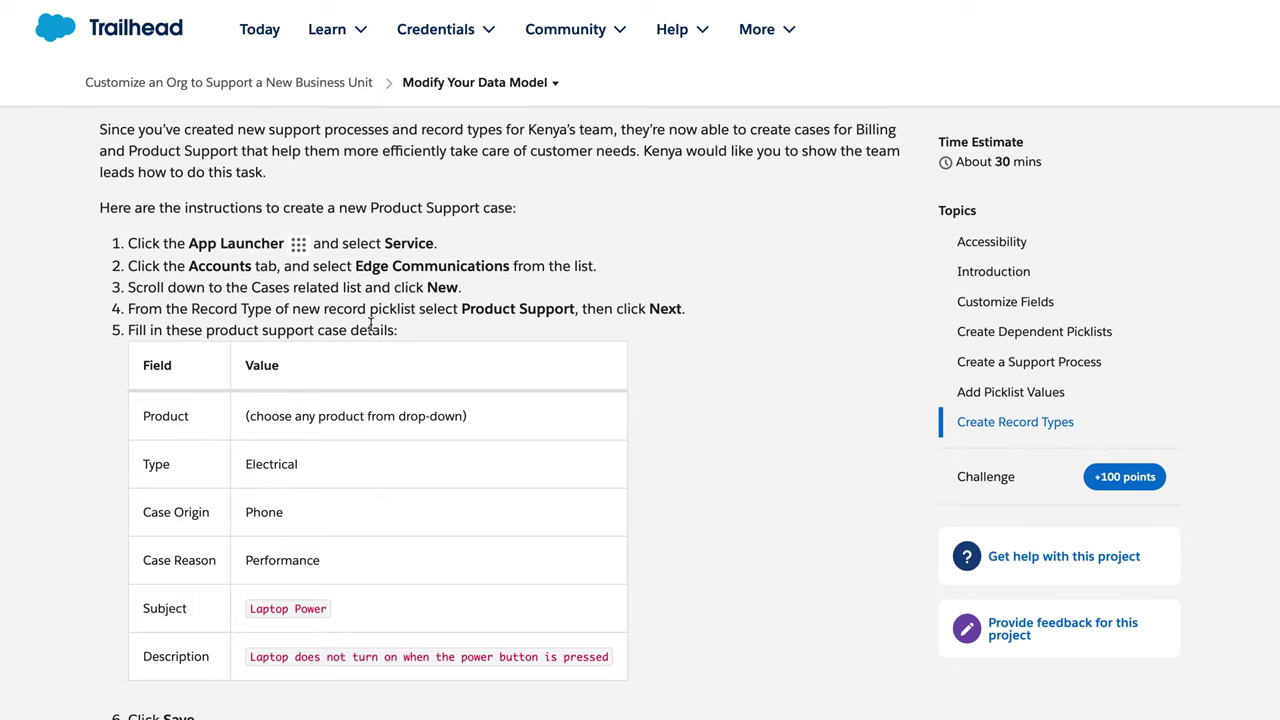
- Continue the new case with the Product Support record type and check the required case details in the Trailhead instructions
mouse_move(482, 46)
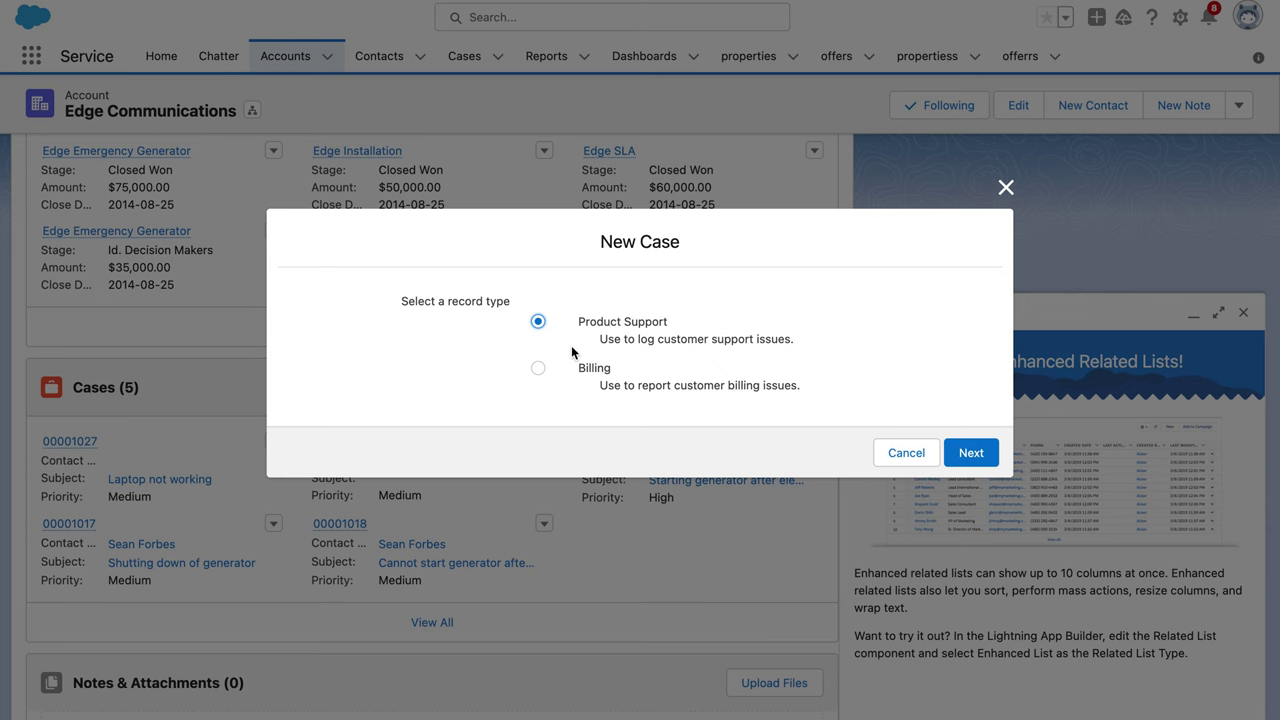
left_click(967, 452)
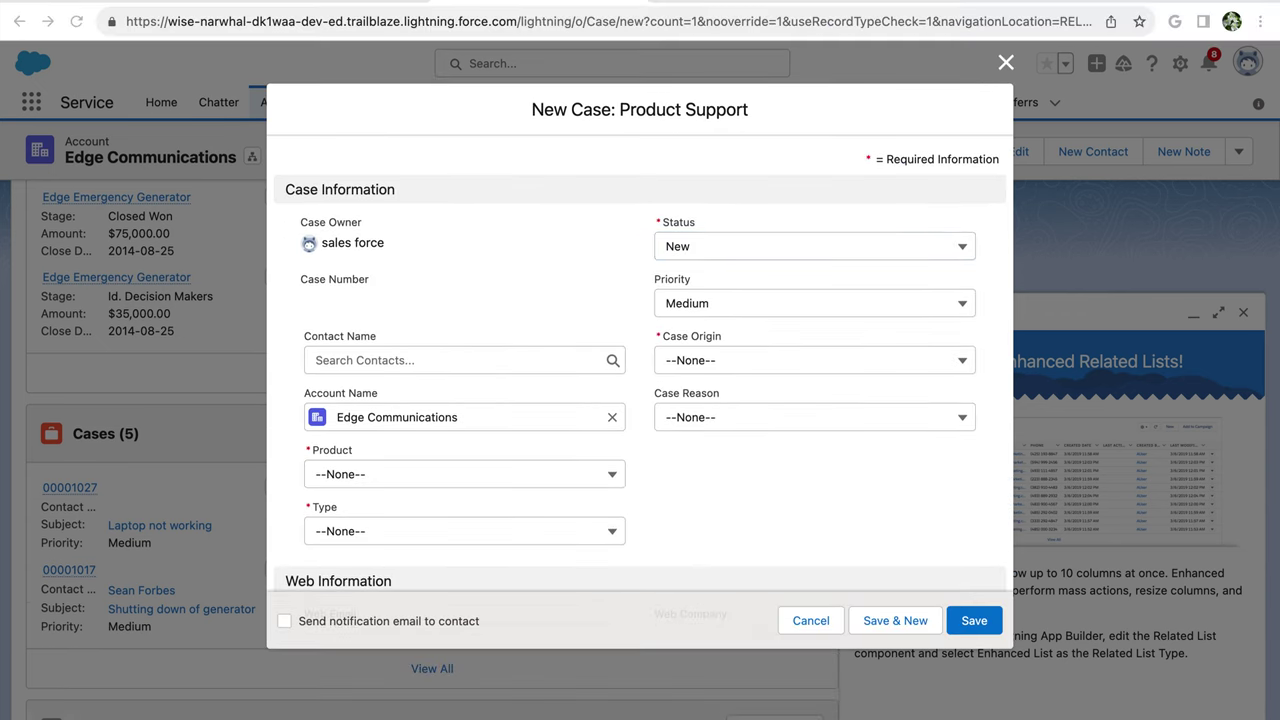
key("ctrl+Tab")
scroll(273, 386, "down", 1)
scroll(273, 390, "down", 1)
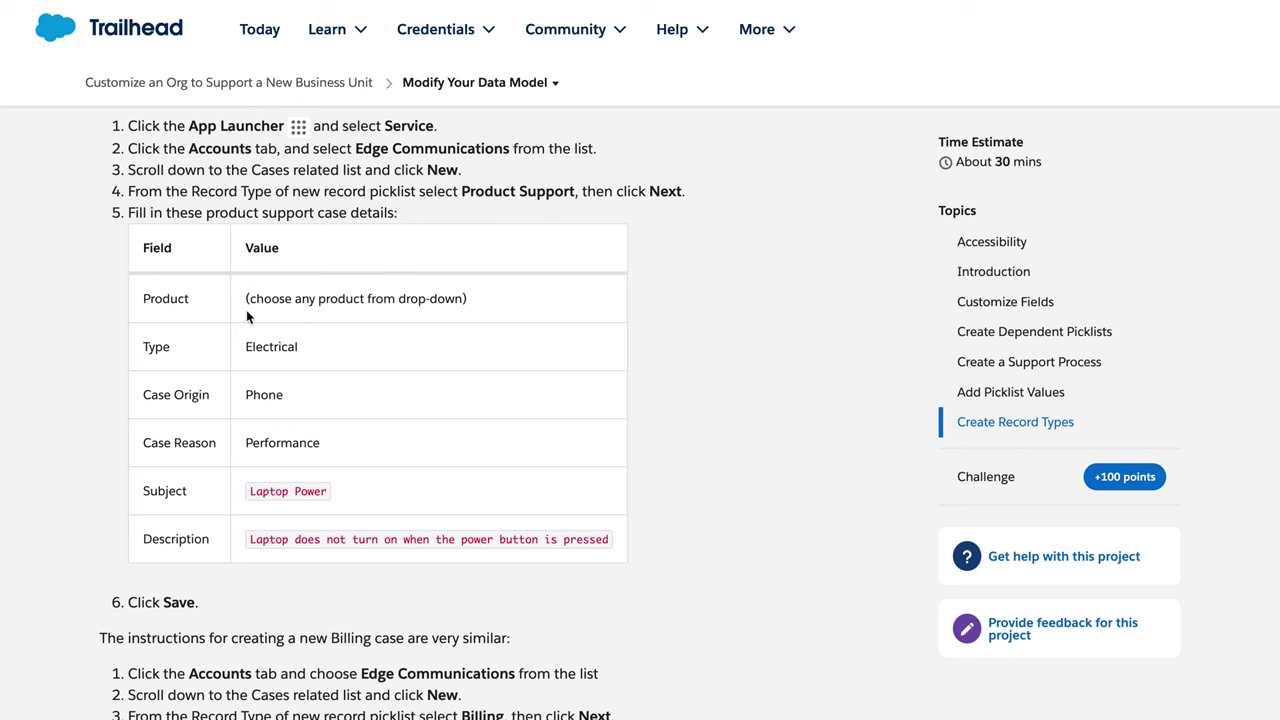
key("ctrl+Tab")
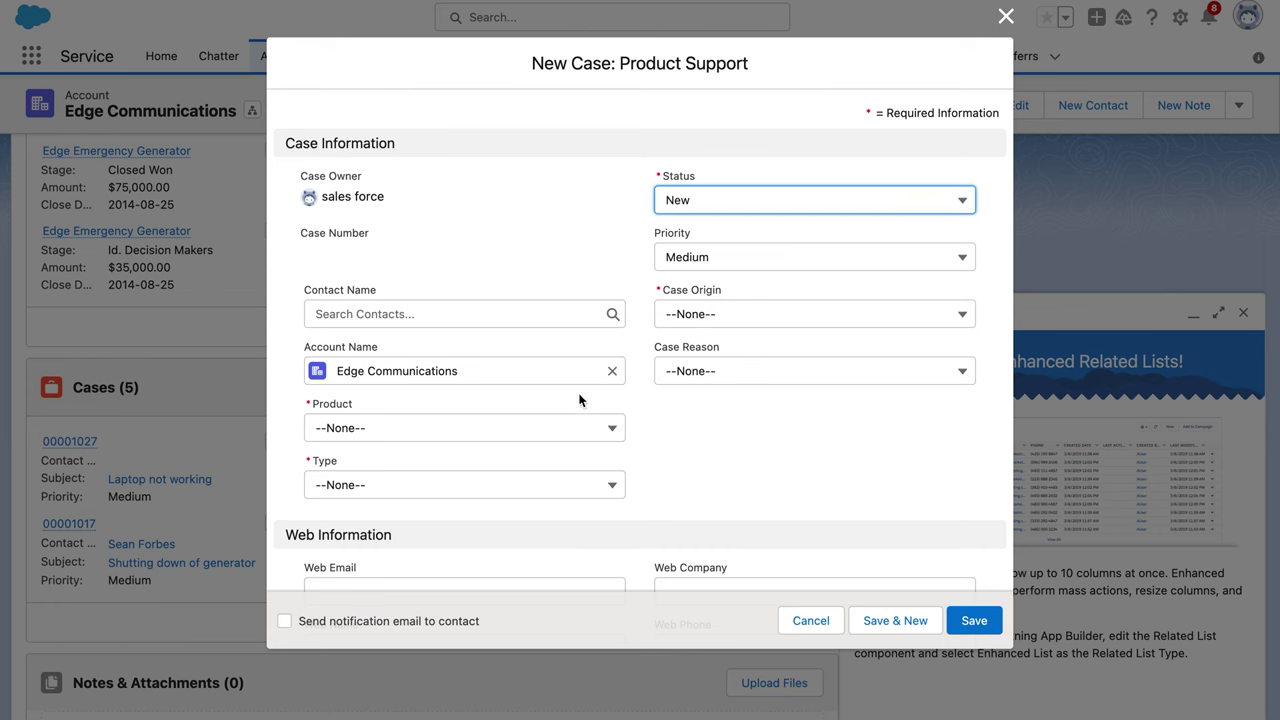
- Set the Product Support case's Product to GC1040 and its Type to Electrical
left_click(607, 431)
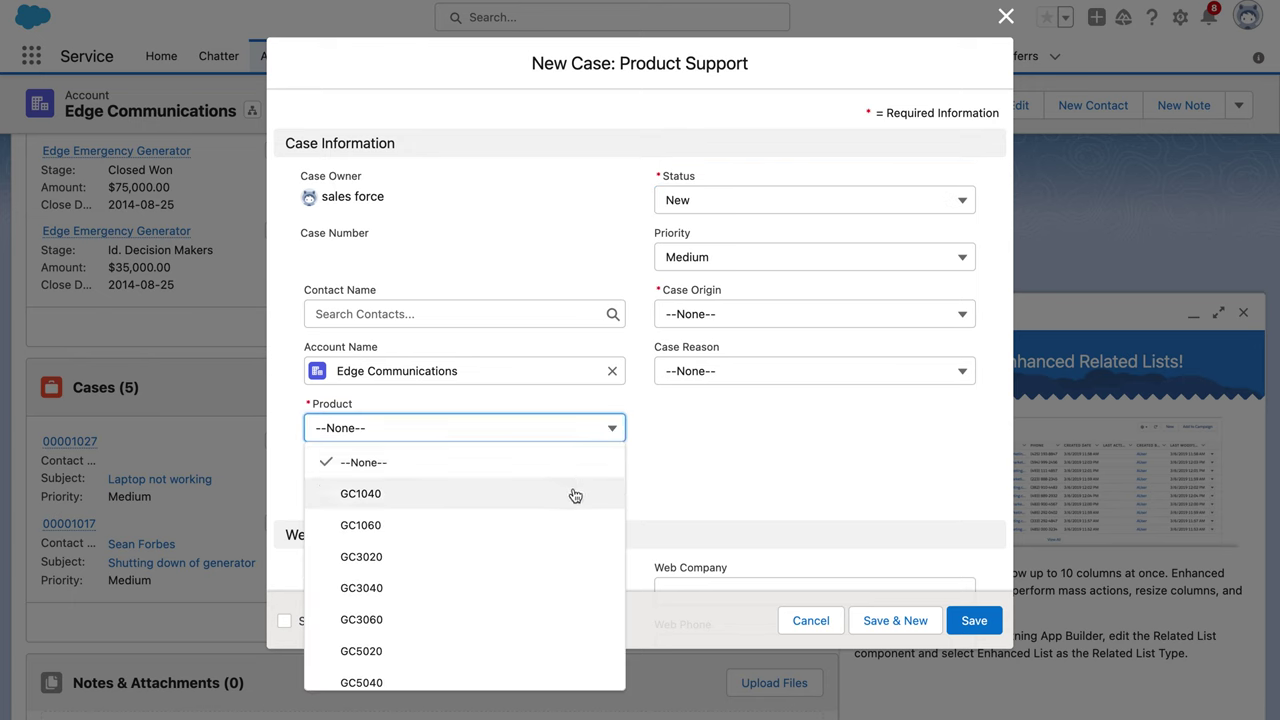
left_click(575, 493)
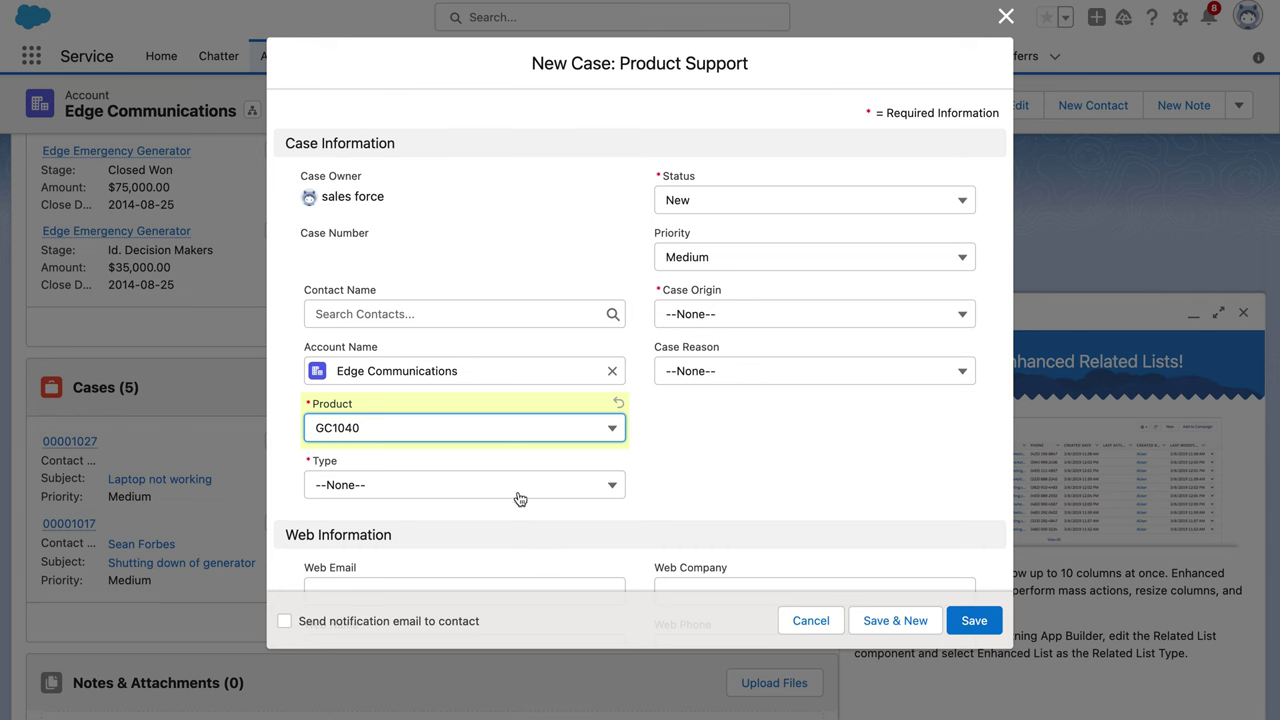
left_click(519, 485)
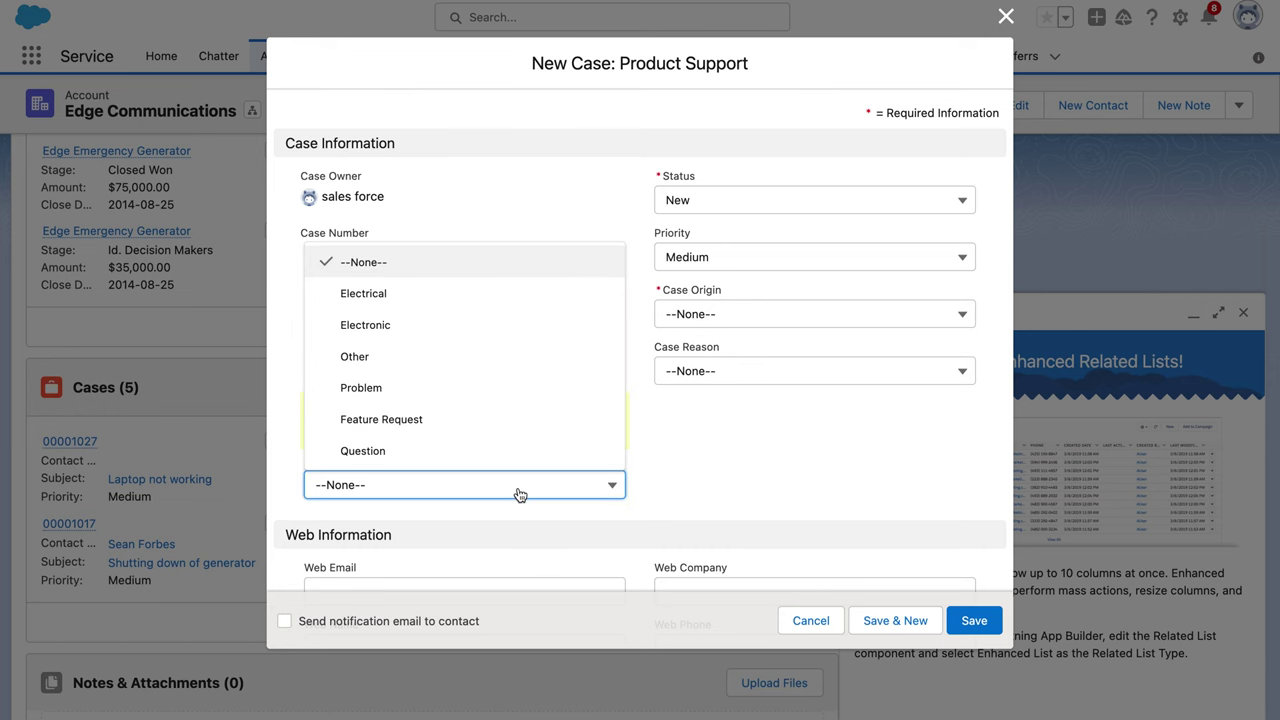
left_click(501, 303)
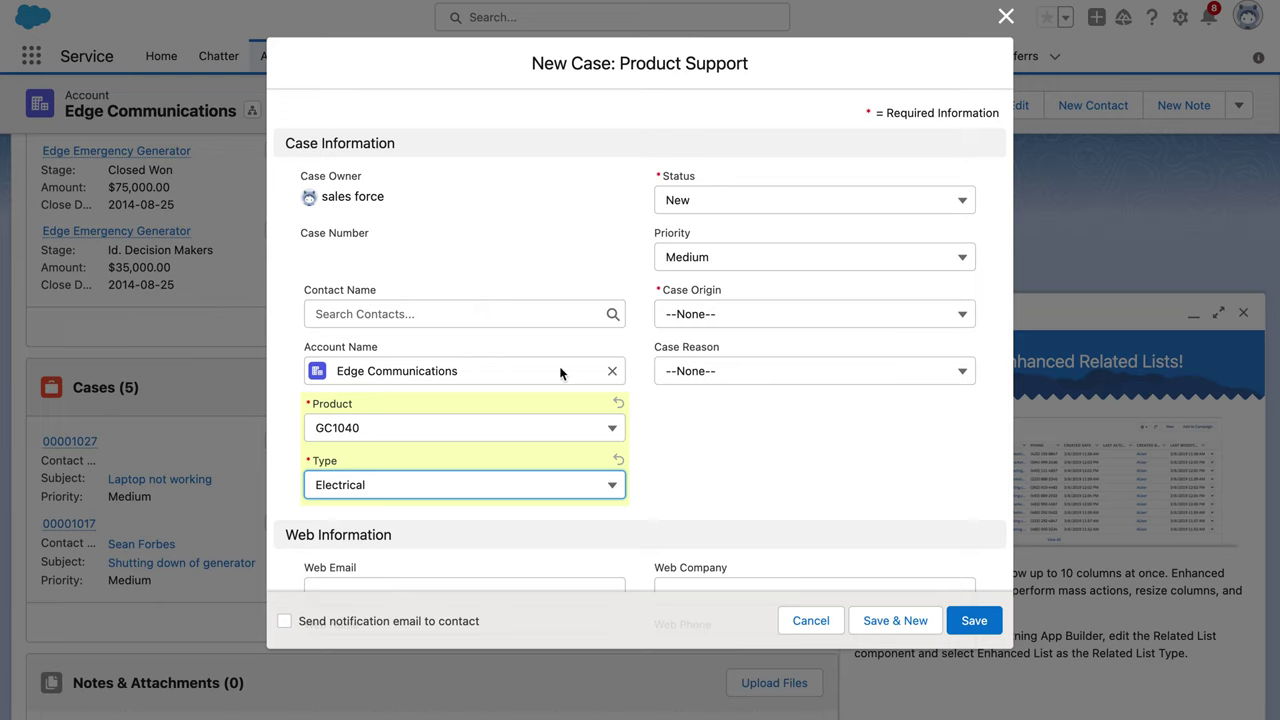
- Set the case's Case Origin to Phone and its Case Reason to Performance
left_click(760, 316)
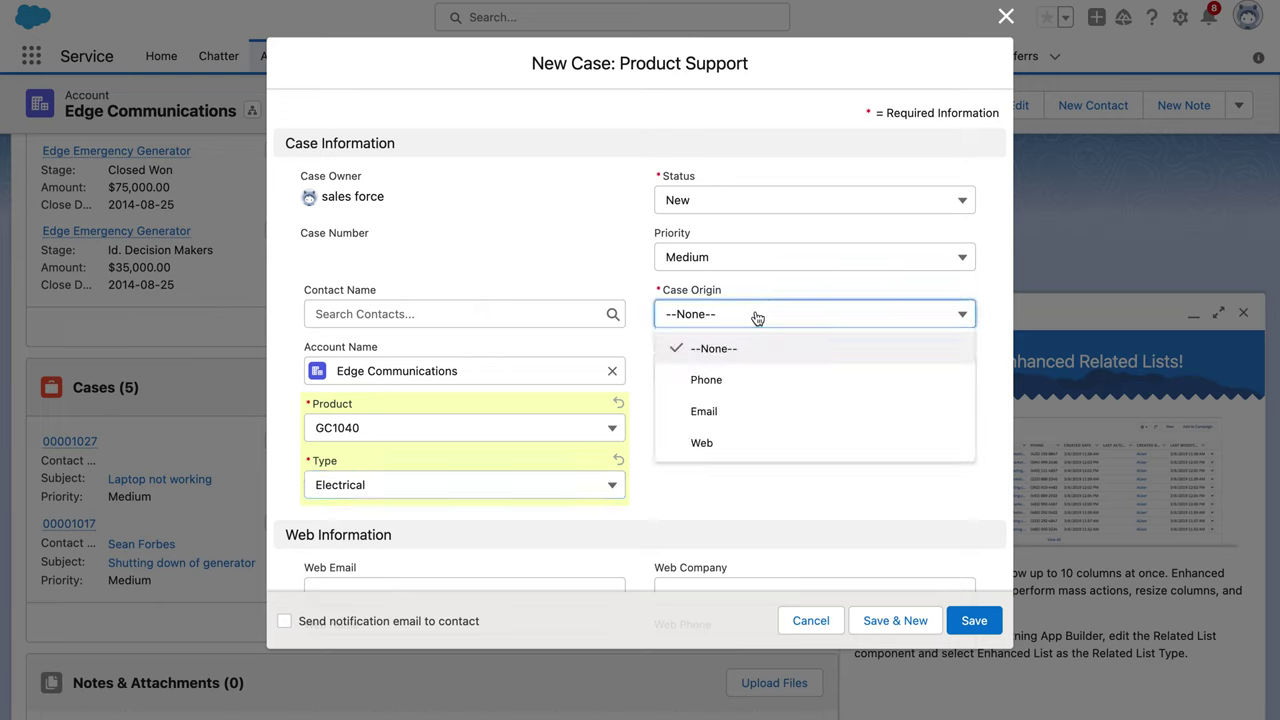
left_click(756, 380)
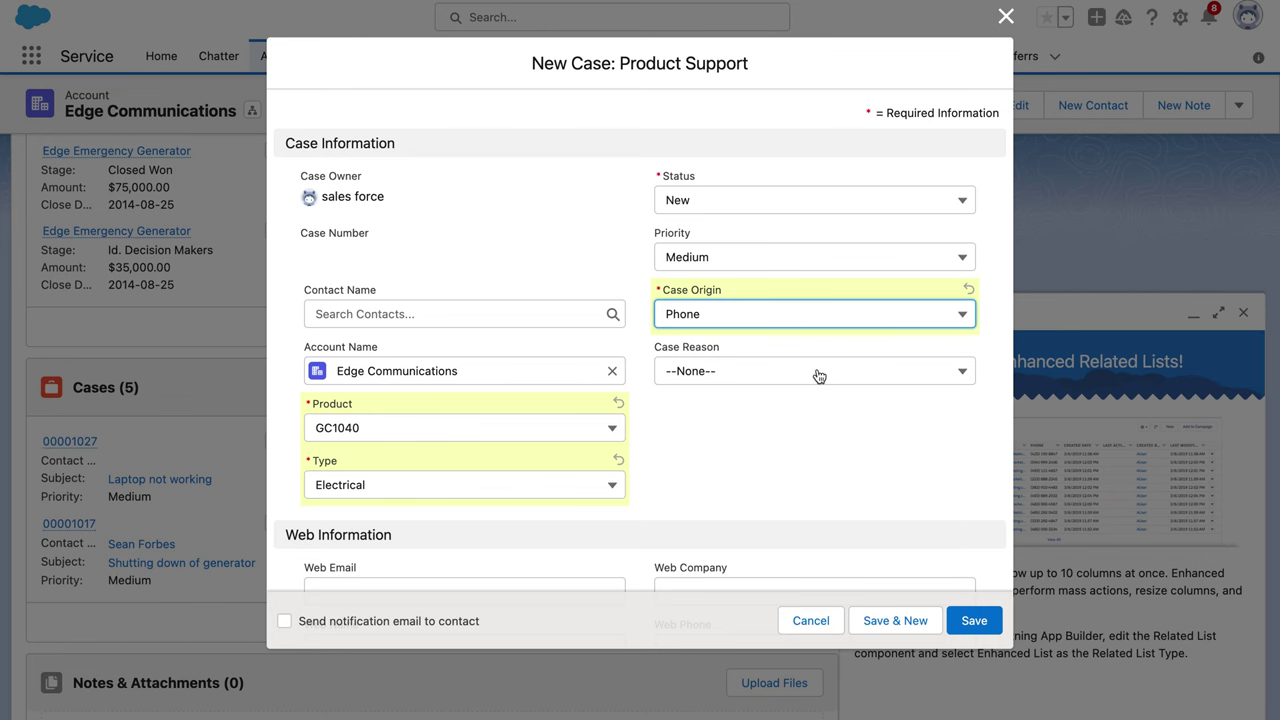
left_click(815, 372)
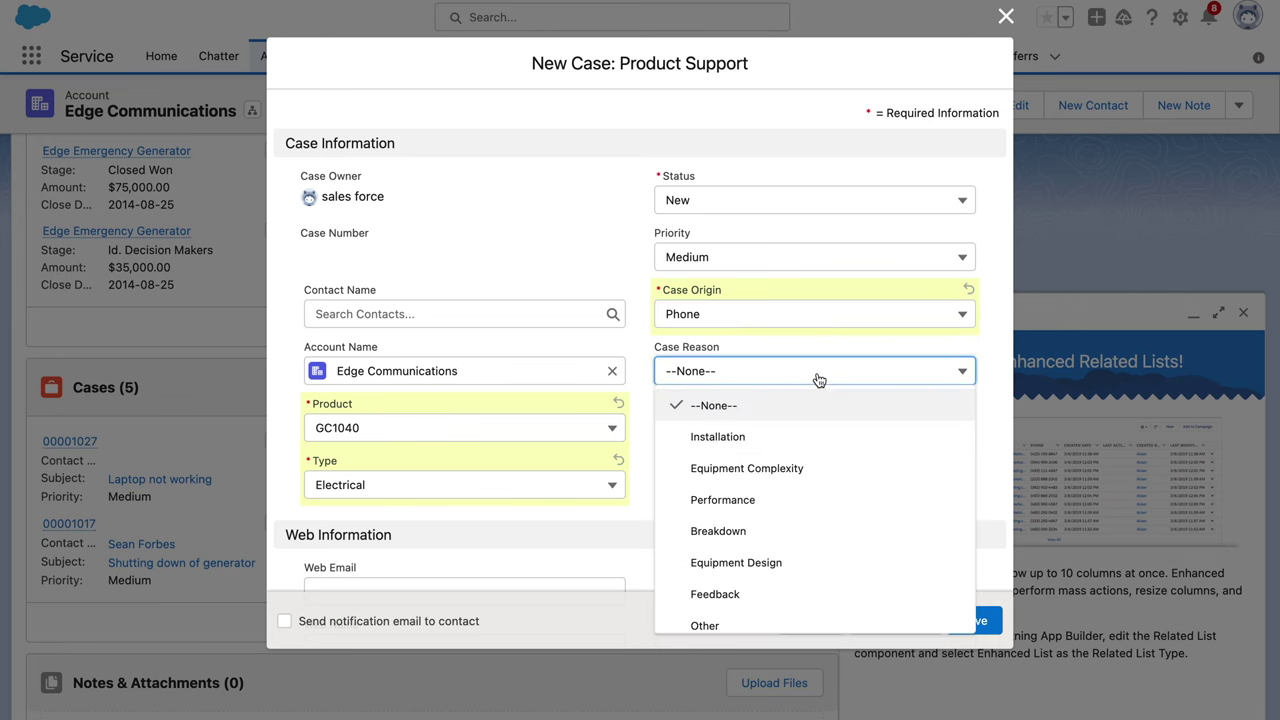
left_click(795, 500)
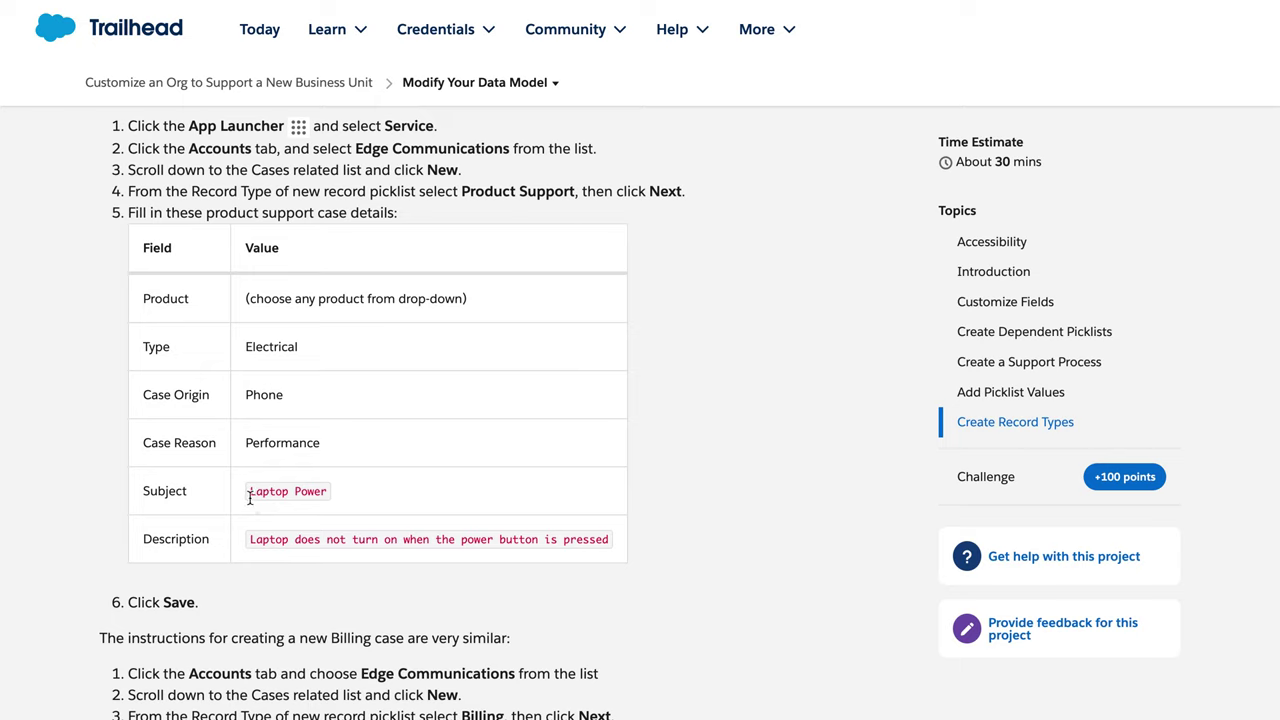
- Copy the subject "Laptop Power" from the Trailhead instructions into the Subject of the Product Support case
left_click_drag(248, 489, 332, 500)
left_click(308, 489)
left_click_drag(323, 491, 249, 490)
right_click(306, 489)
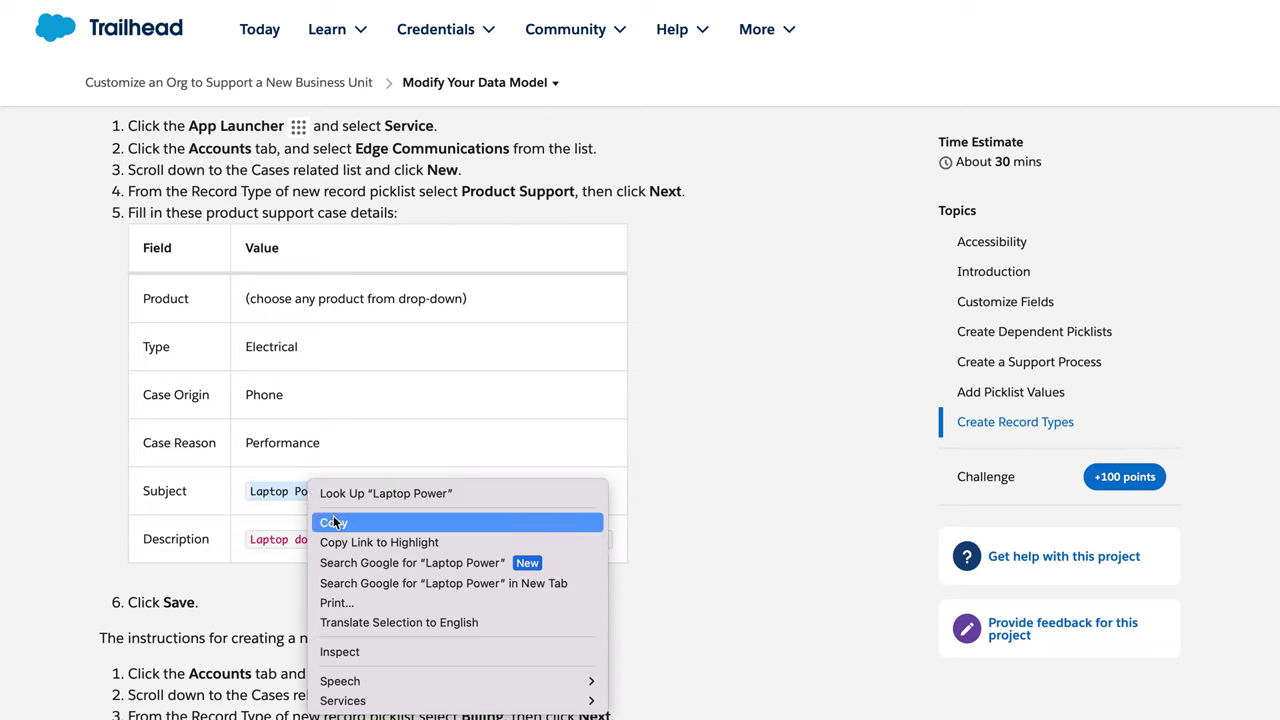
left_click(334, 523)
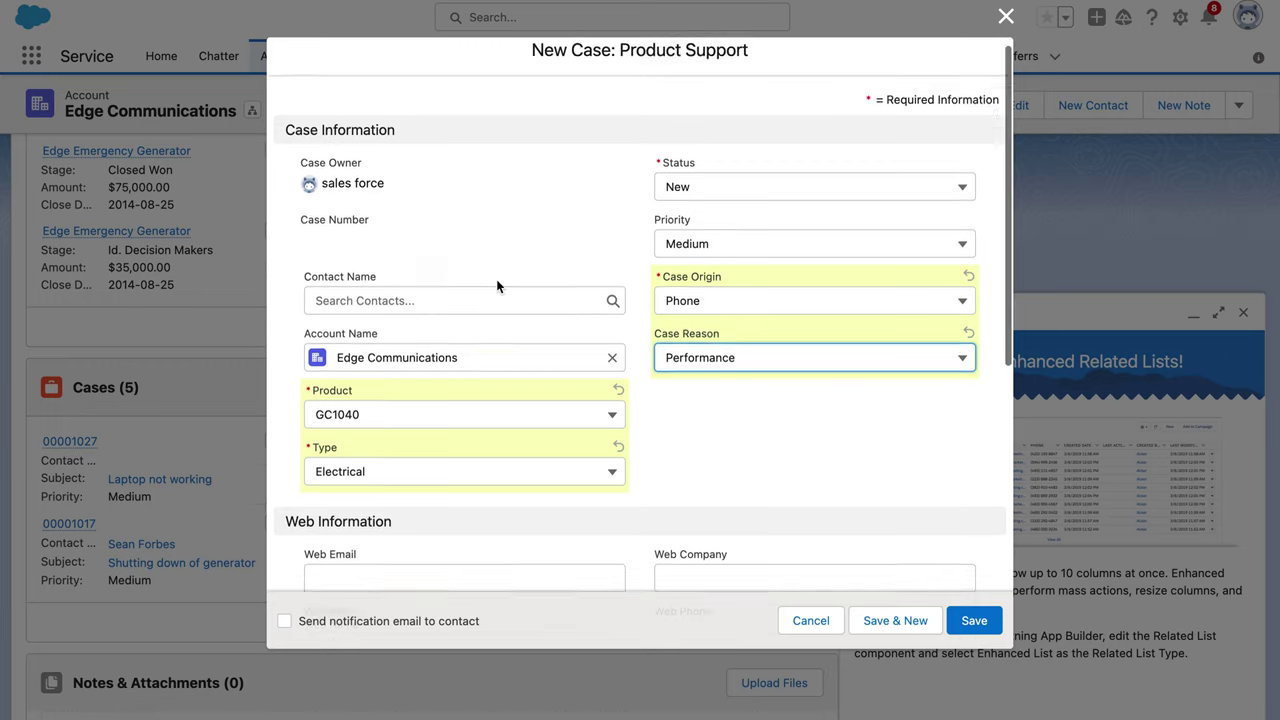
scroll(500, 283, "down", 5)
scroll(497, 287, "down", 3)
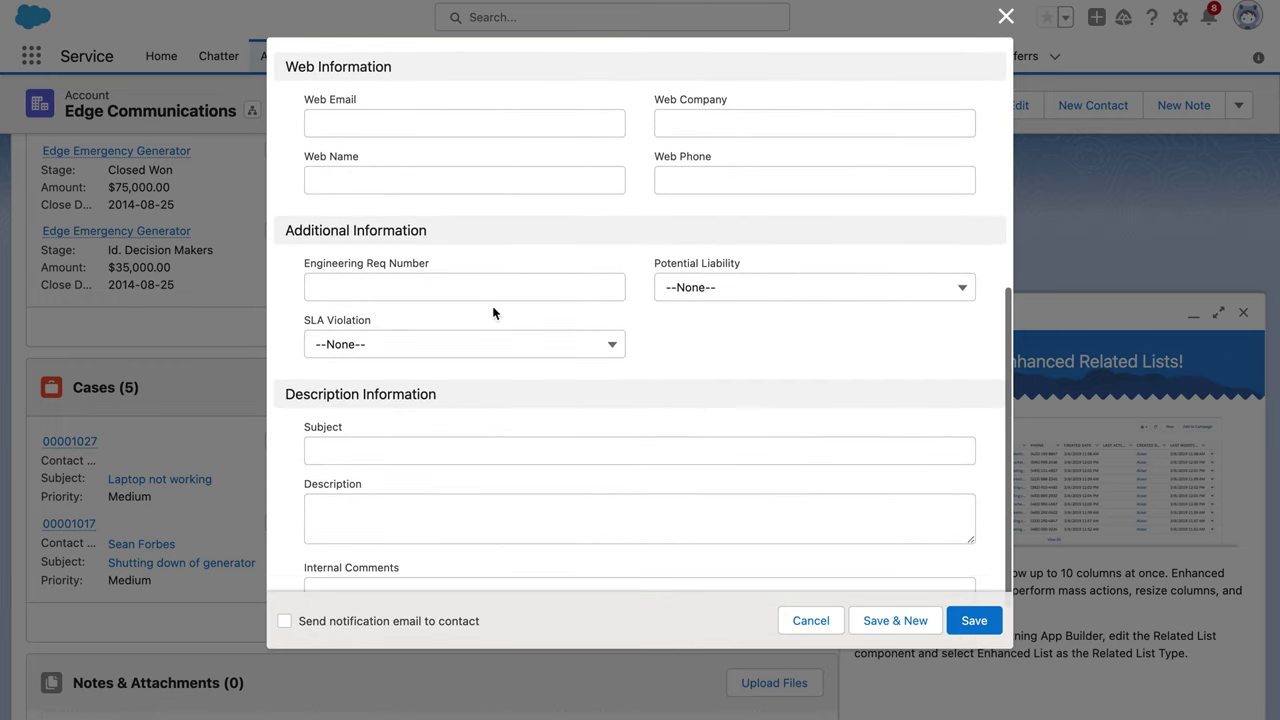
right_click(455, 454)
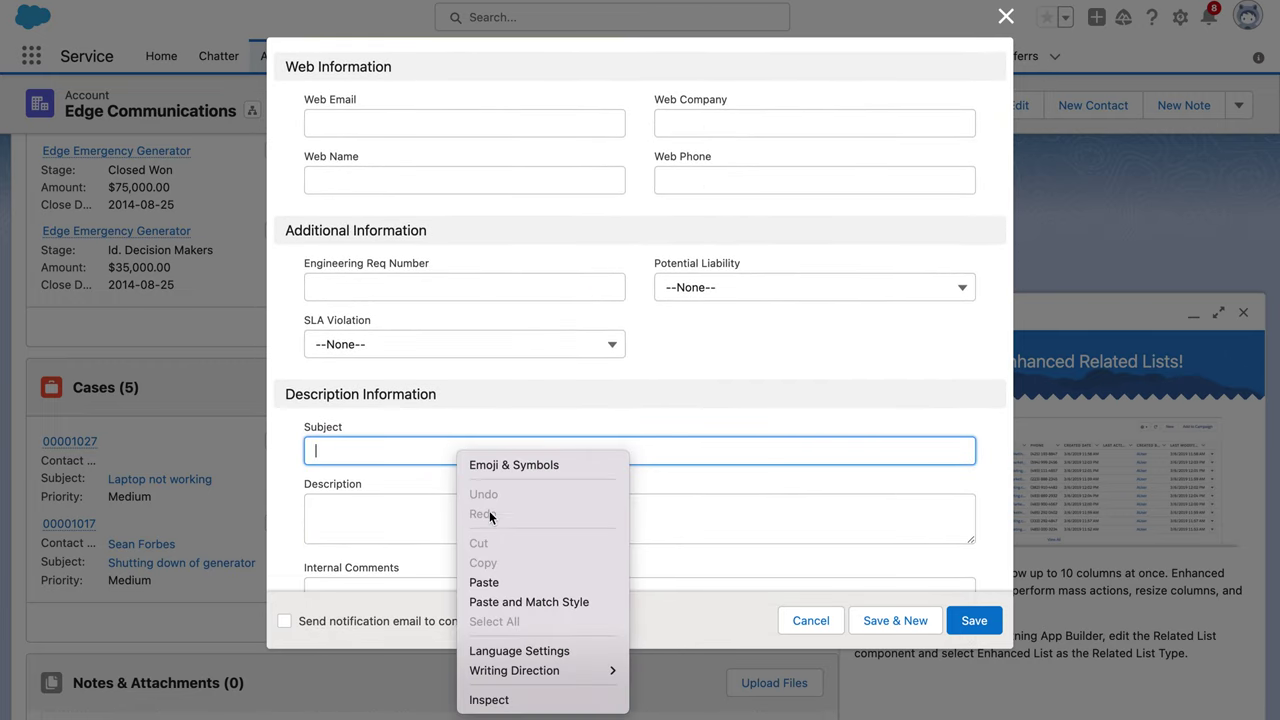
left_click(505, 578)
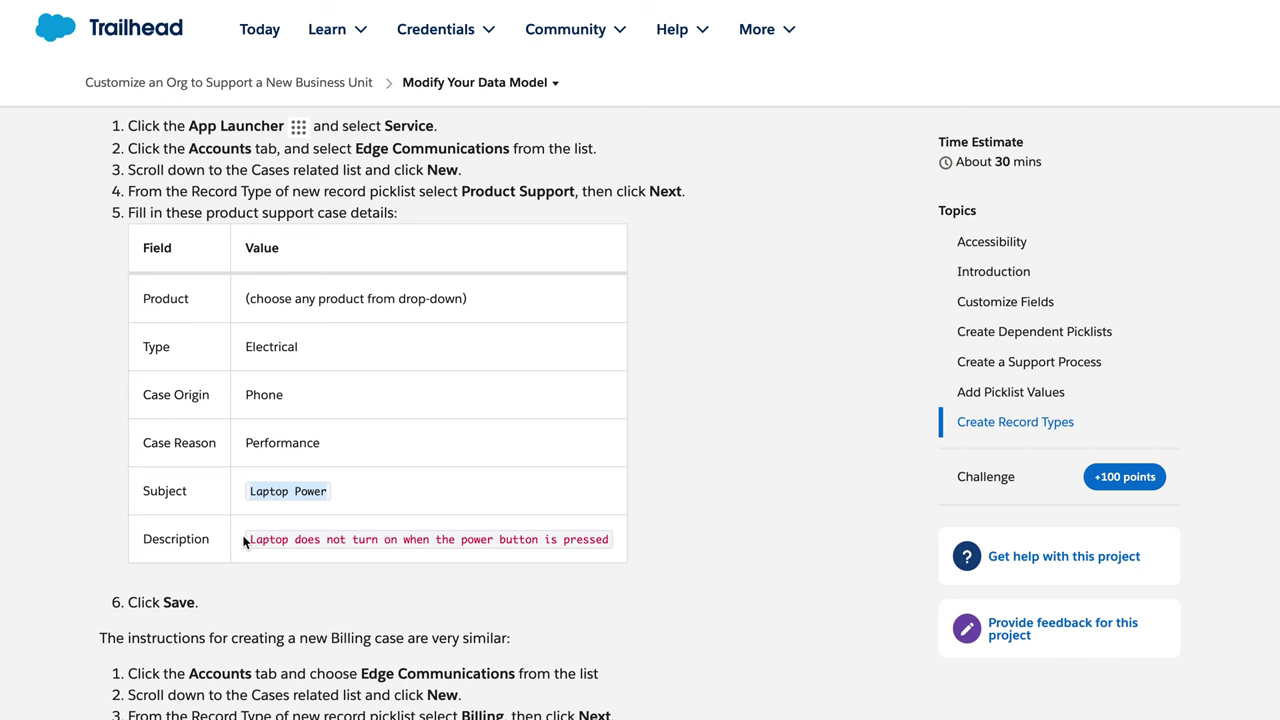
- Copy the description "Laptop does not turn on when the power button is pressed" from Trailhead into the case's Description and save the case
left_click_drag(243, 541, 599, 561)
right_click(599, 541)
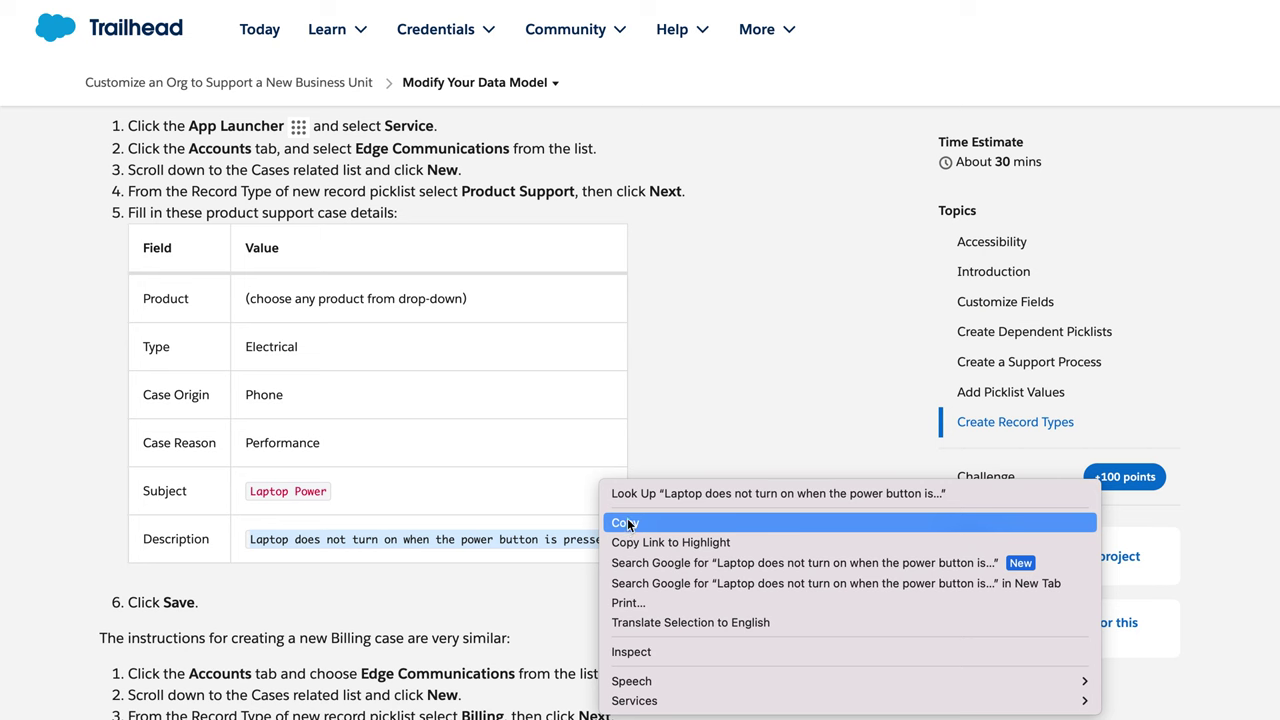
left_click(628, 523)
left_click(567, 32)
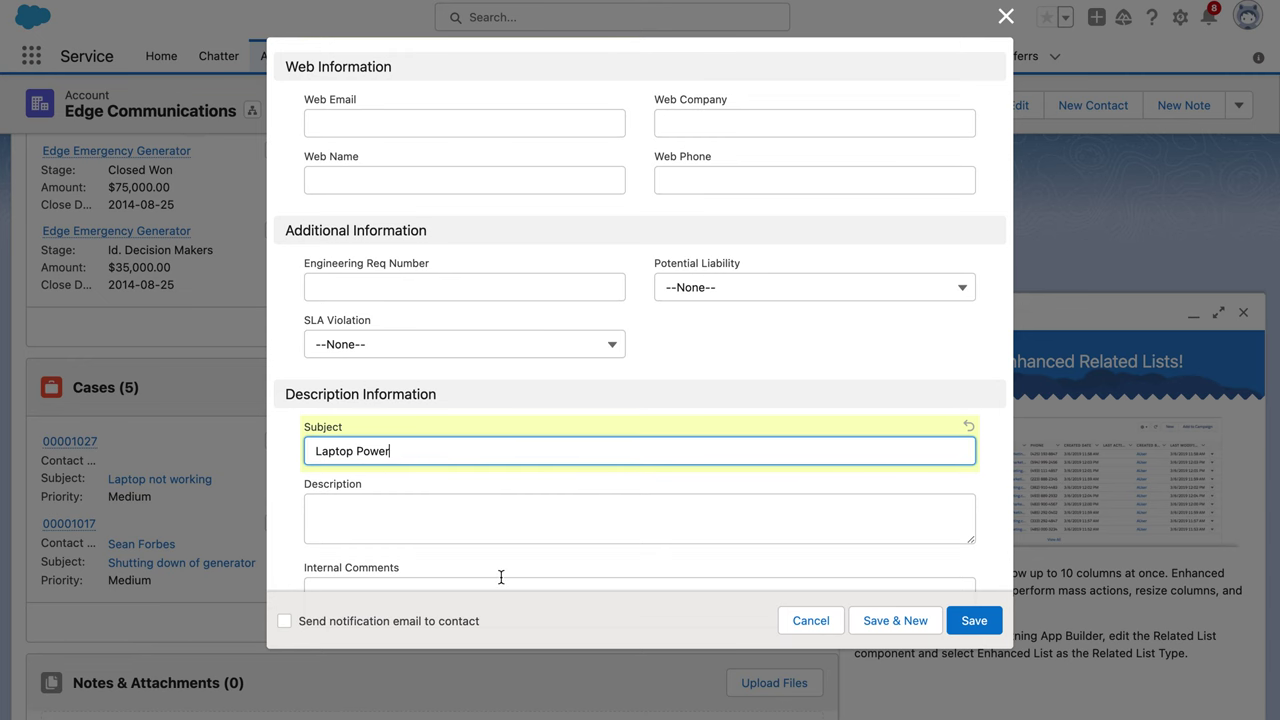
right_click(476, 508)
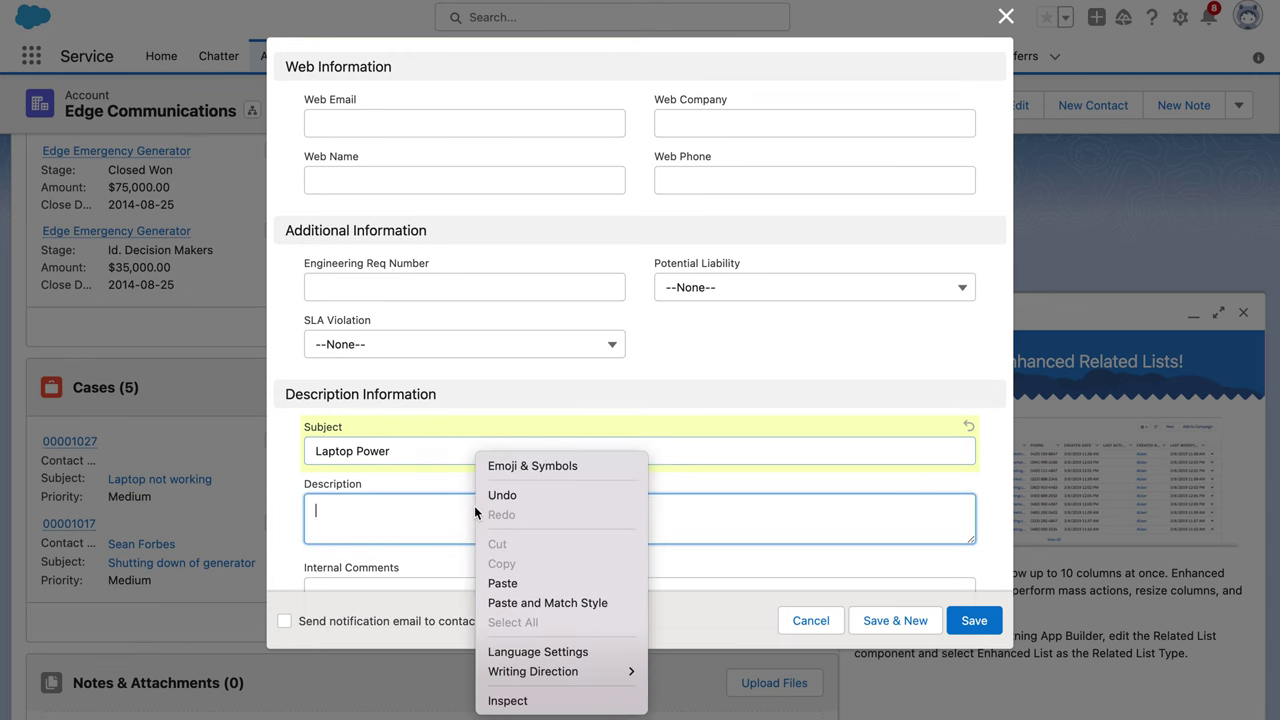
left_click(521, 580)
left_click(971, 622)
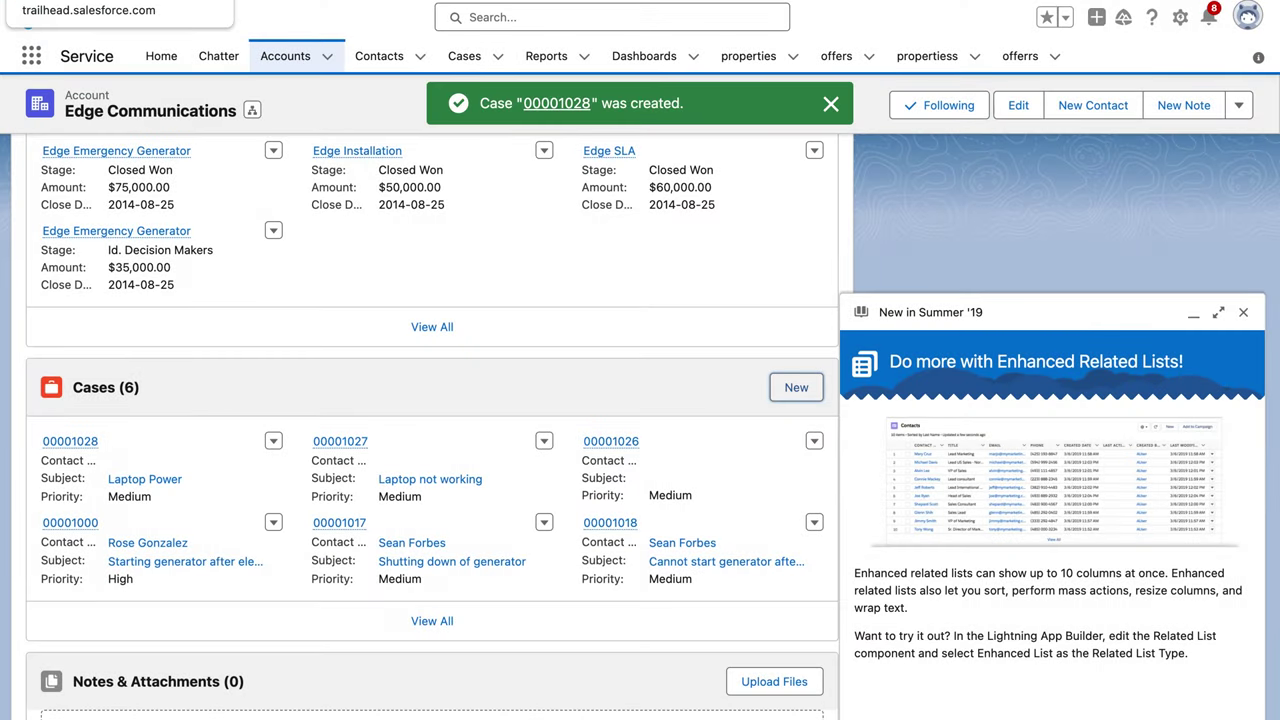
- Check the Trailhead instructions for a Billing case, then reopen the Edge Communications account from the Service app's accounts
key("ctrl+Tab")
scroll(294, 346, "down", 5)
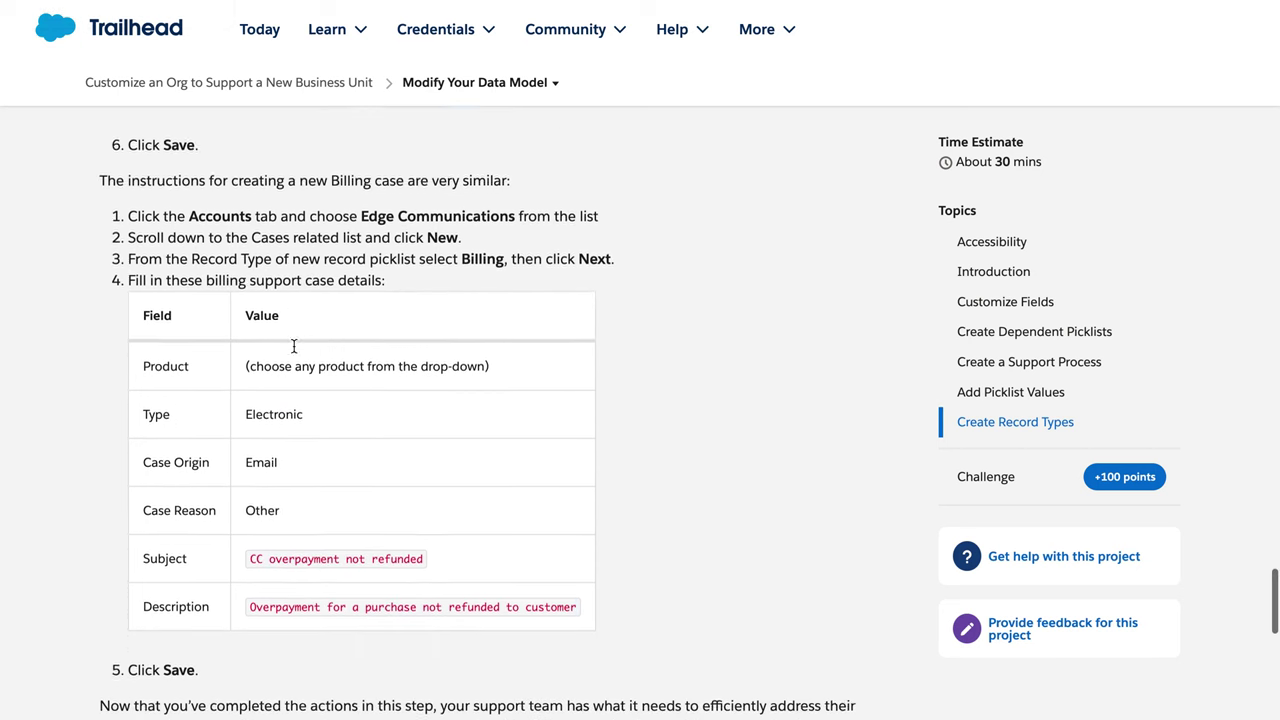
scroll(296, 422, "up", 2)
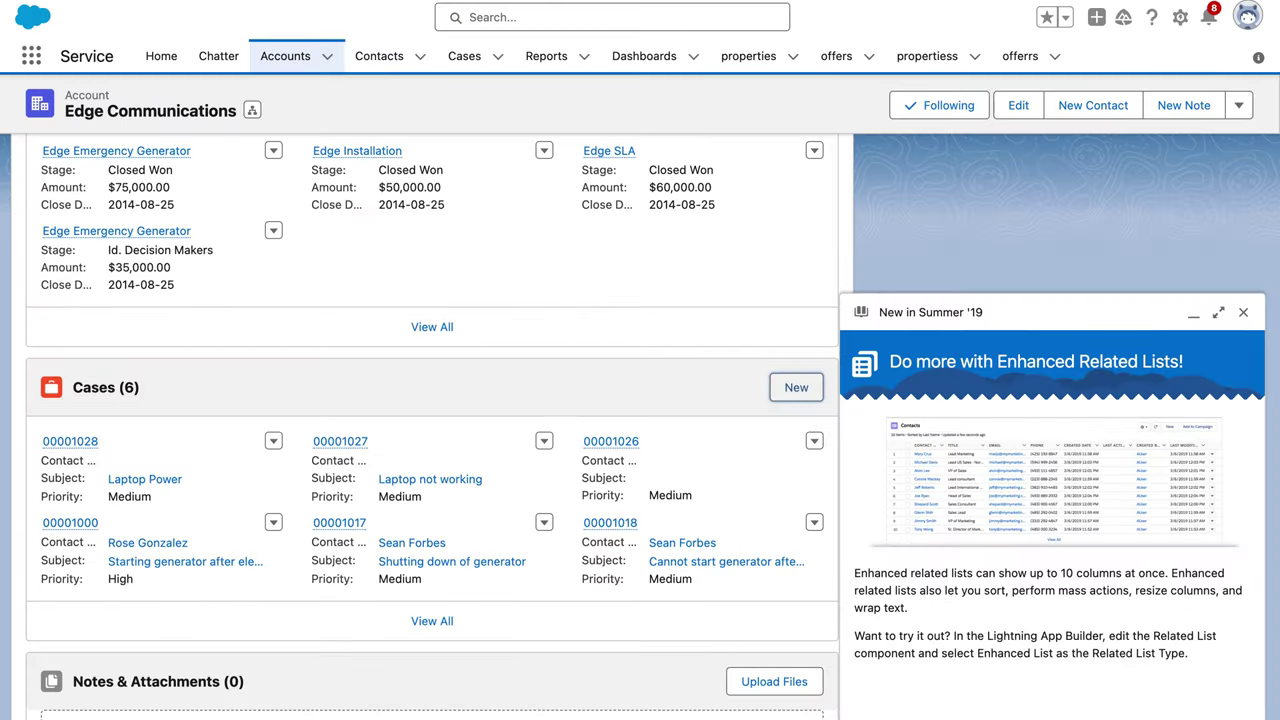
left_click(31, 56)
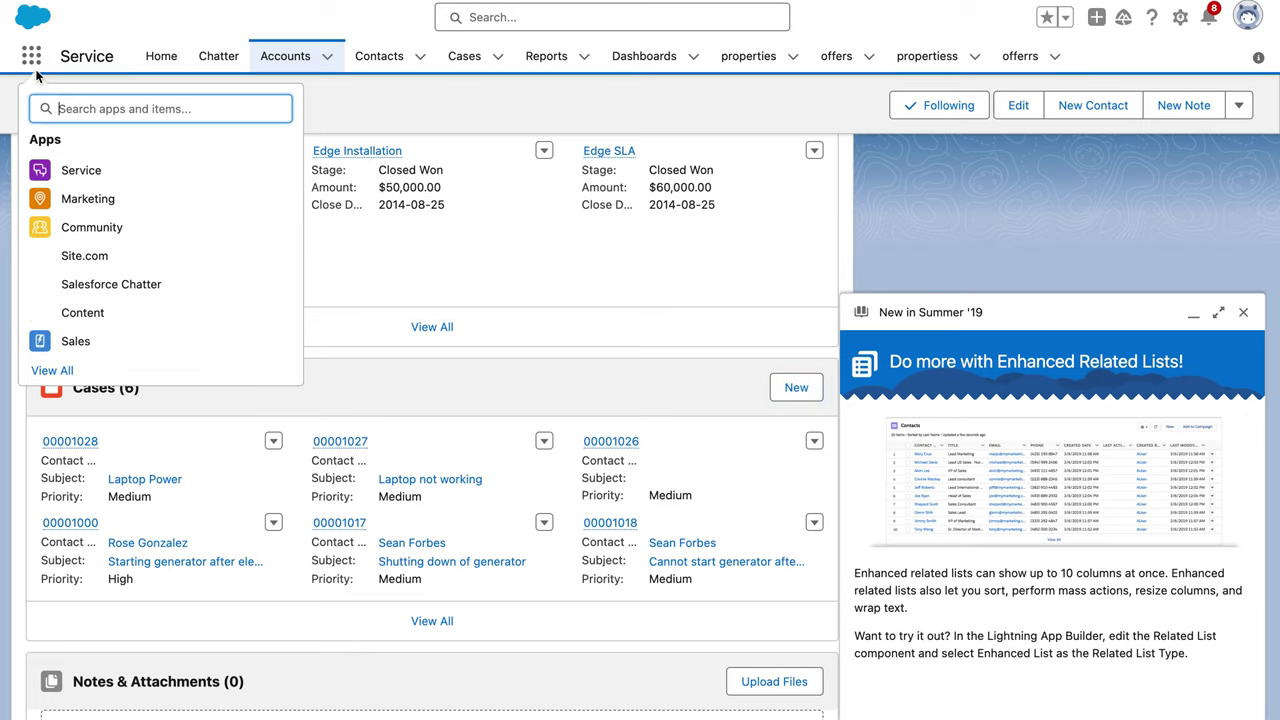
left_click(91, 171)
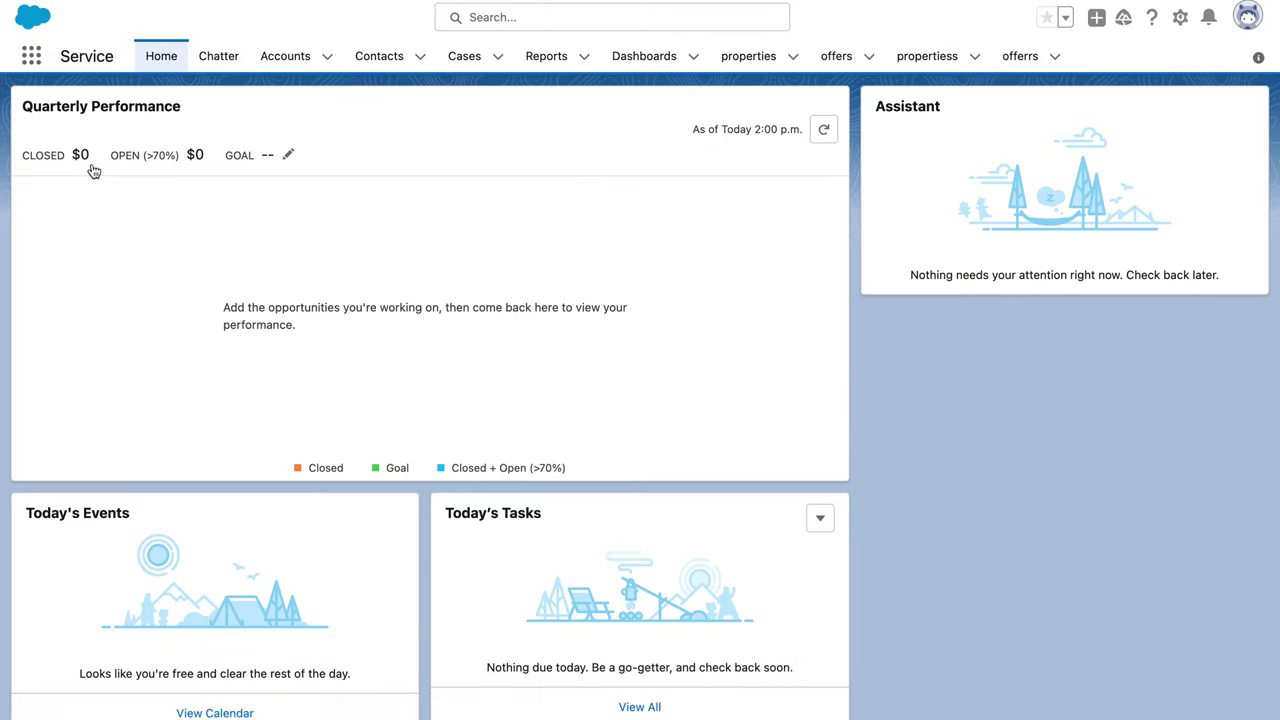
left_click(279, 62)
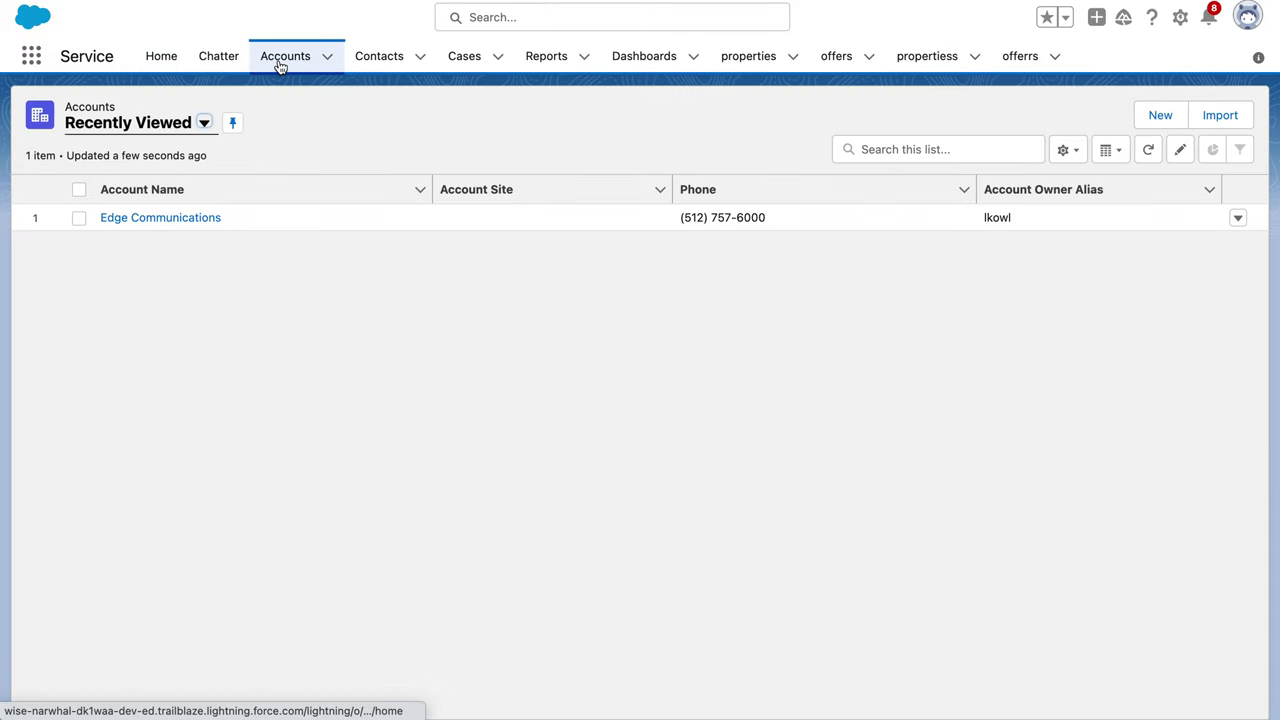
left_click(205, 218)
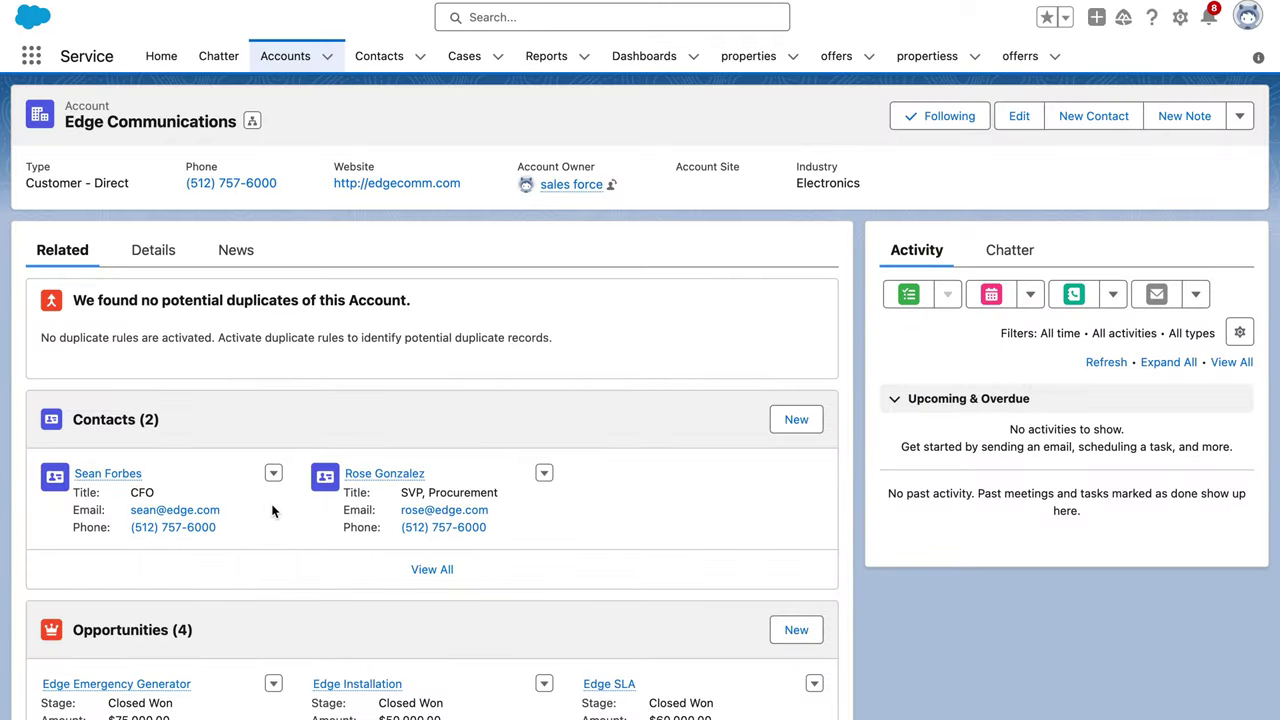
- Start a new case from the account's Cases related list with the Billing record type
scroll(272, 512, "down", 5)
left_click(794, 423)
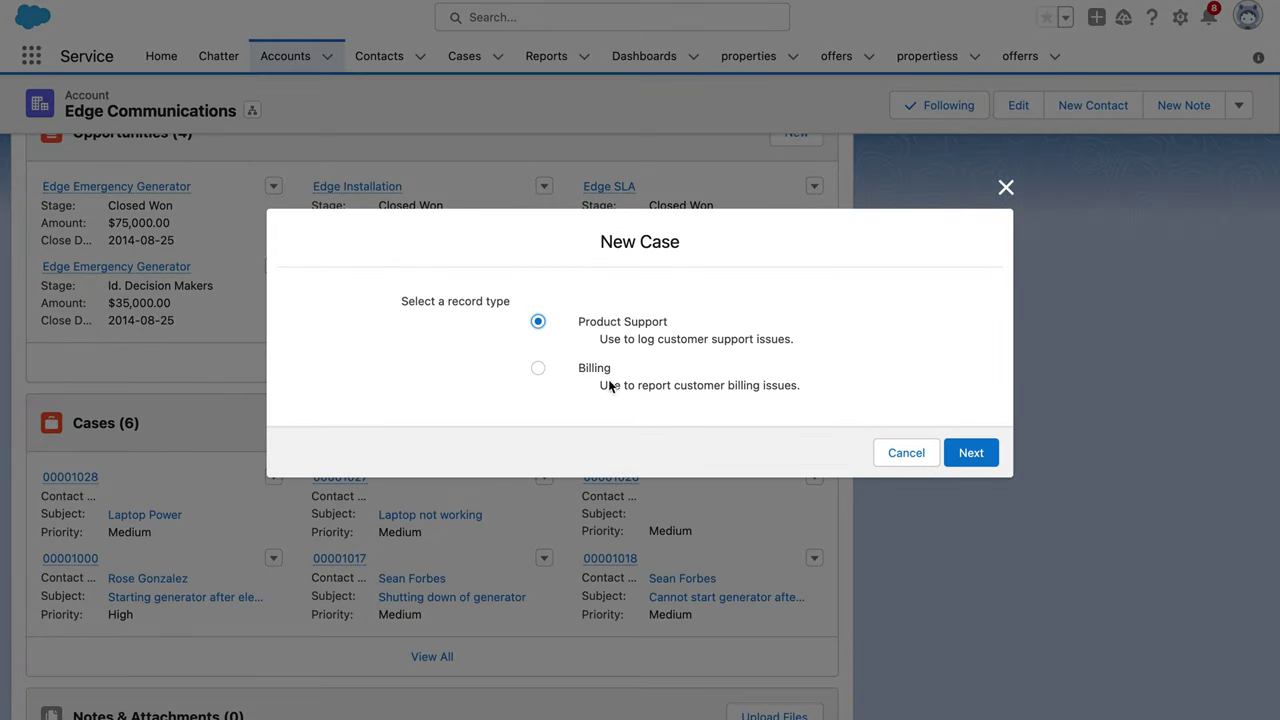
left_click(972, 453)
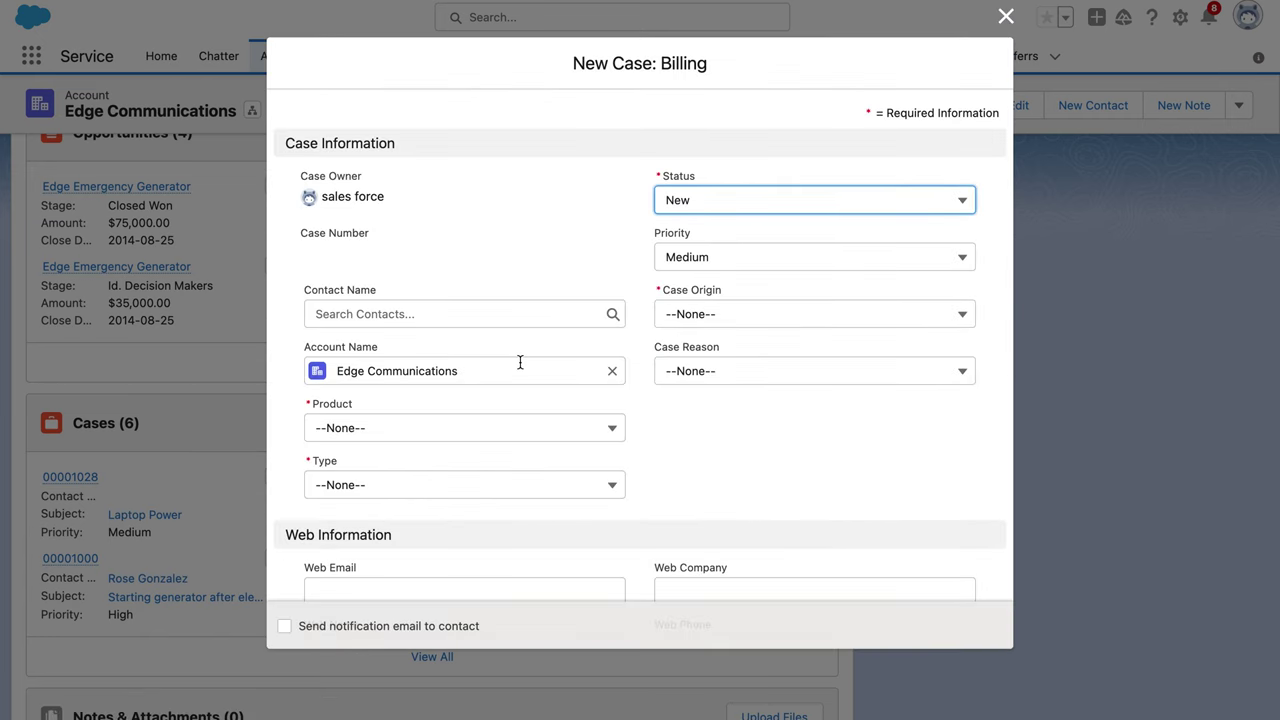
- Set the Billing case's Product to GC1060 and its Type to Electronic
left_click(493, 430)
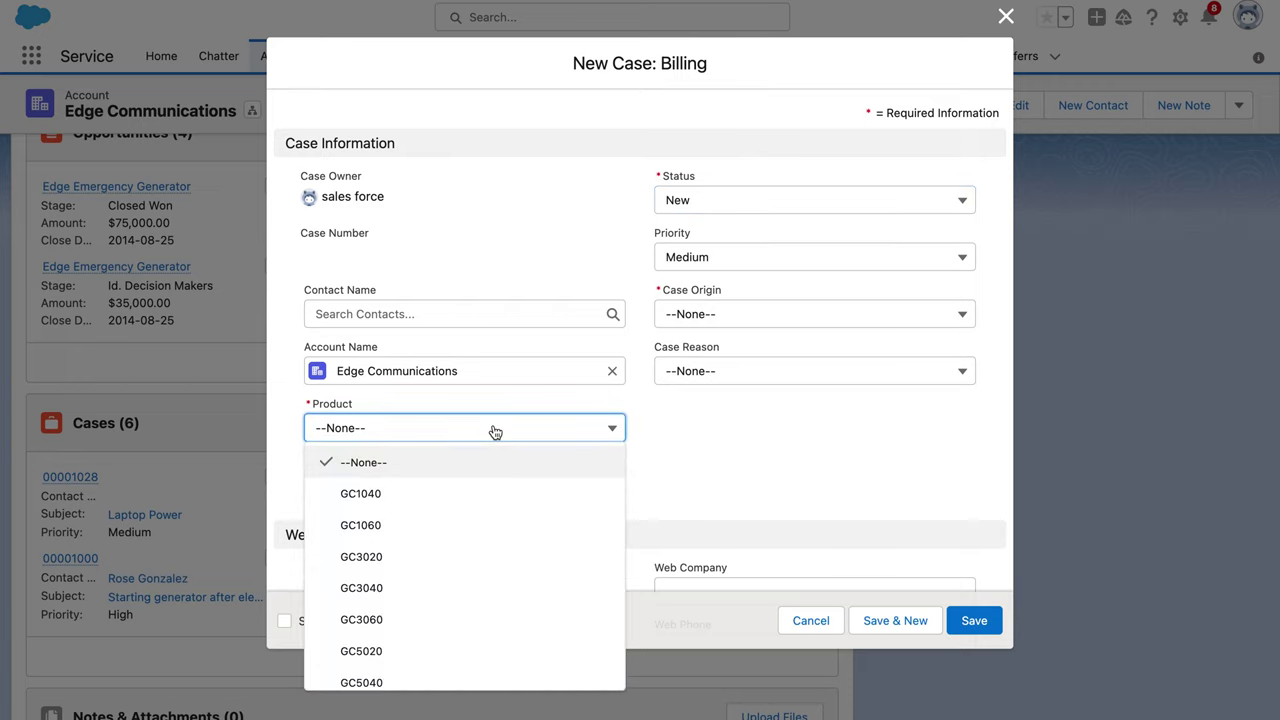
left_click(468, 527)
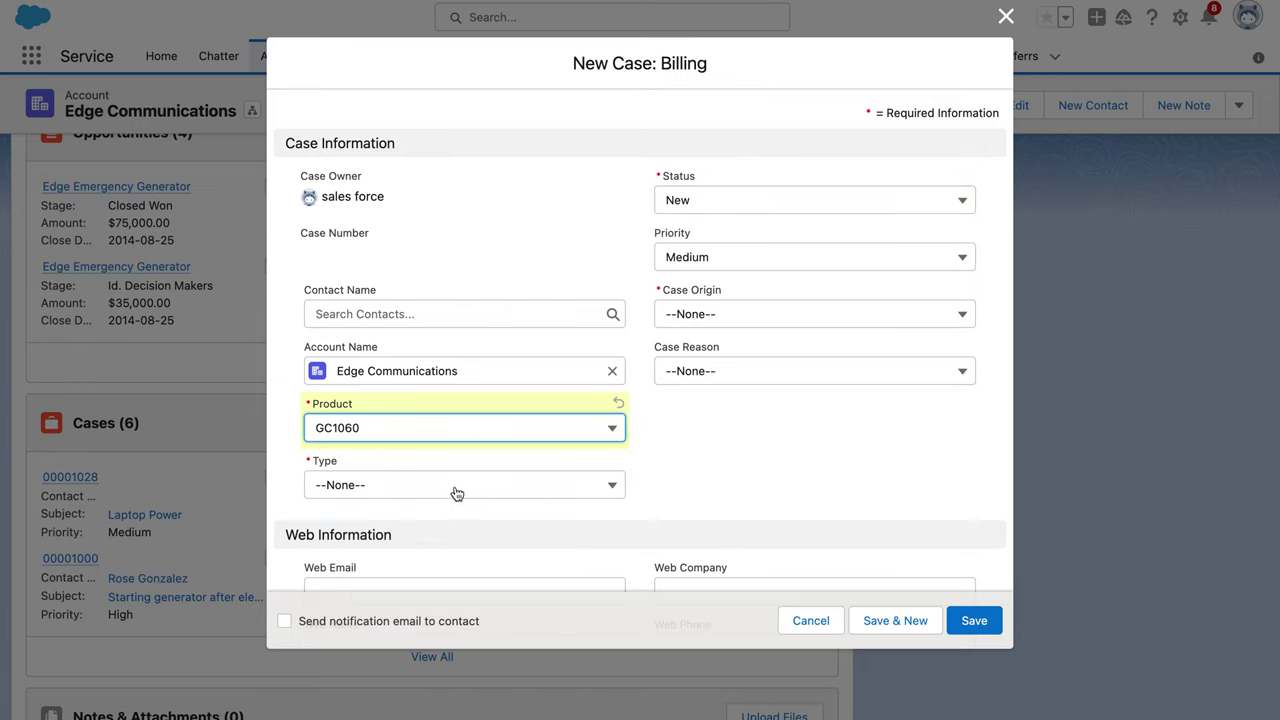
left_click(456, 494)
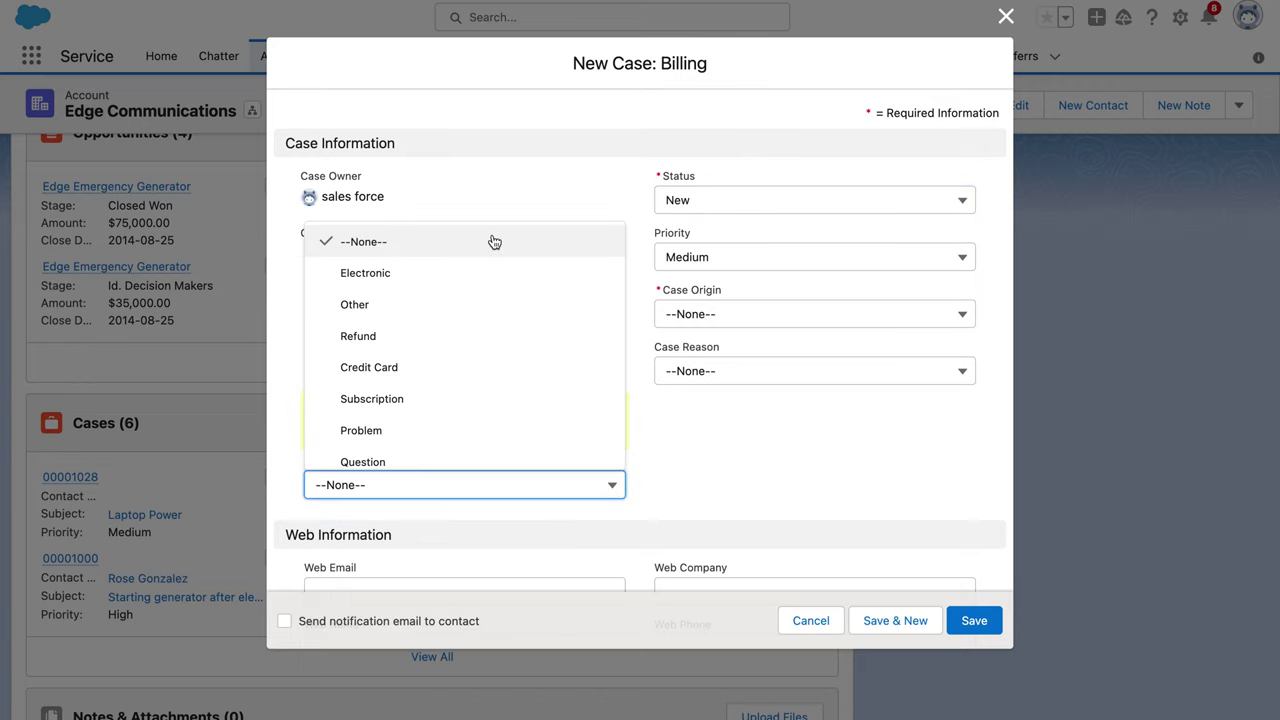
left_click(485, 272)
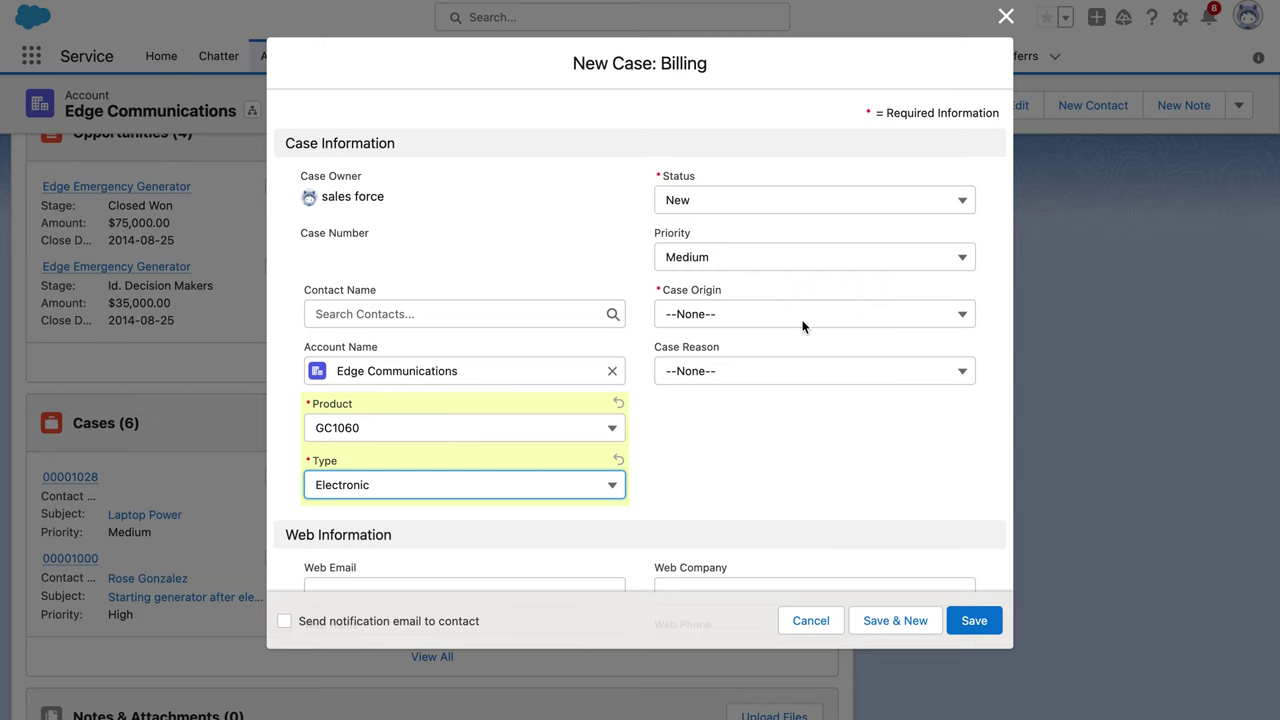
- Set the Billing case's Case Origin to Email
scroll(457, 515, "down", 2)
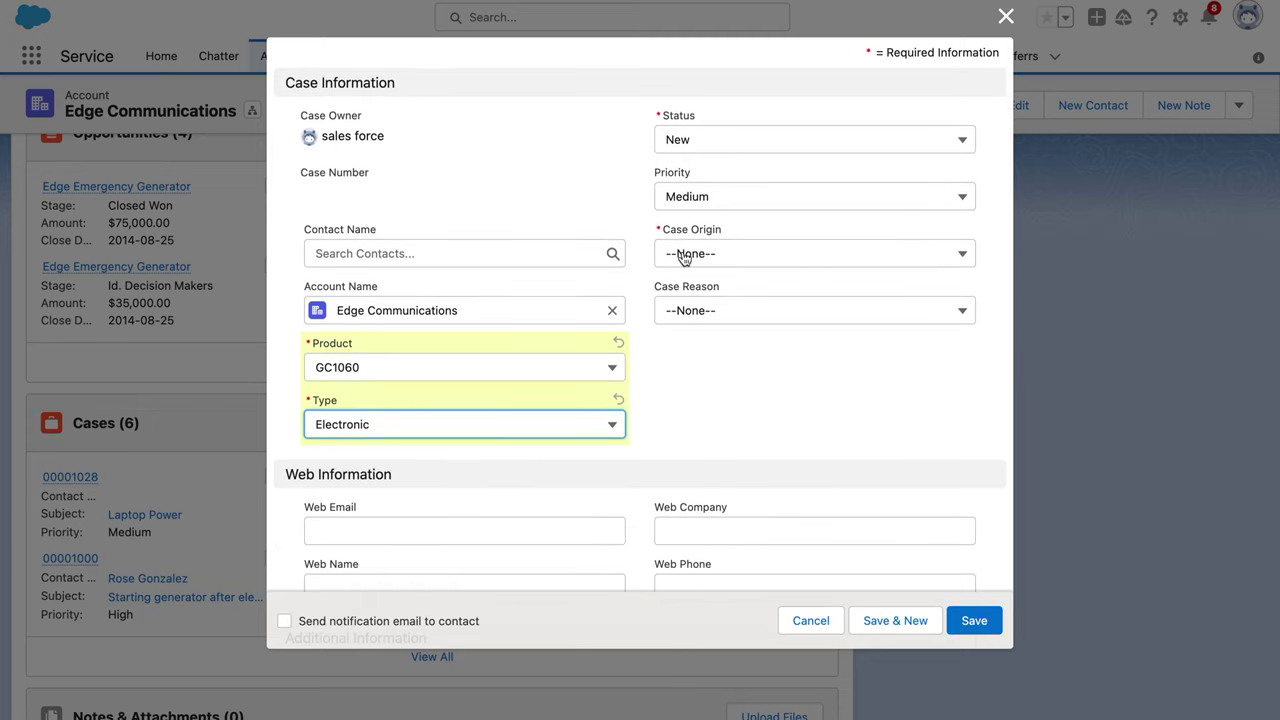
left_click(757, 255)
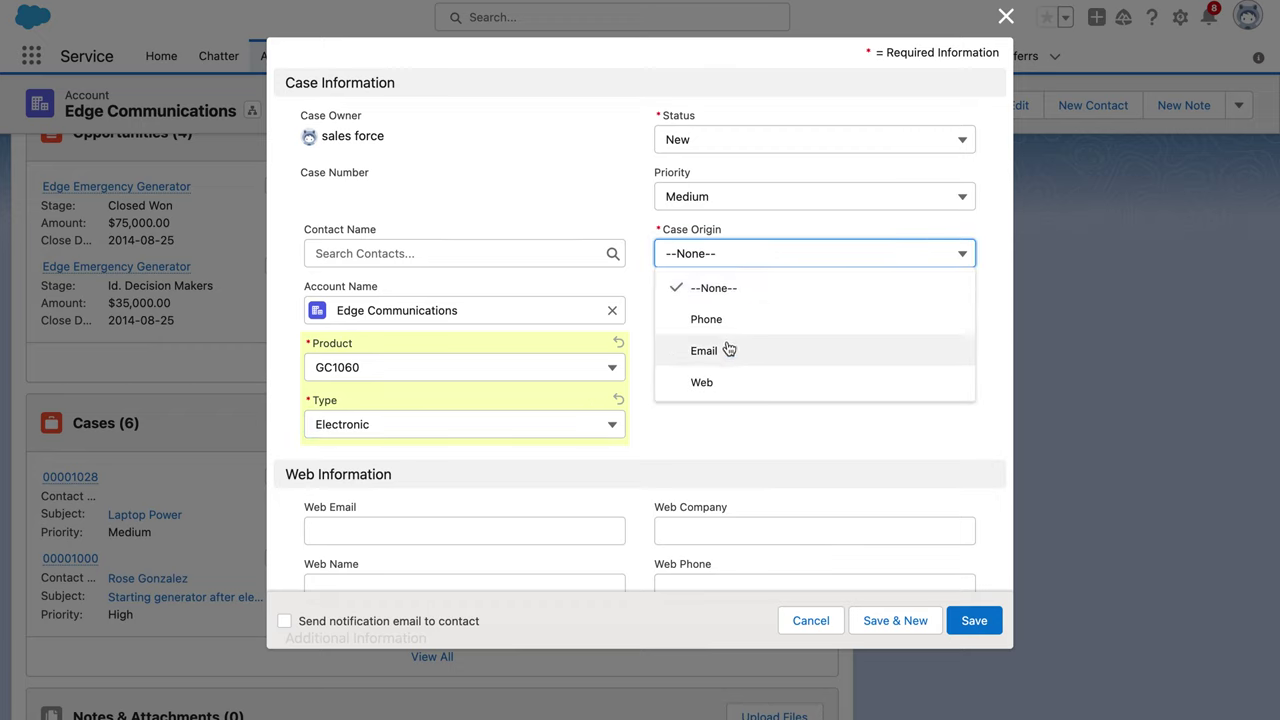
left_click(728, 349)
left_click(741, 314)
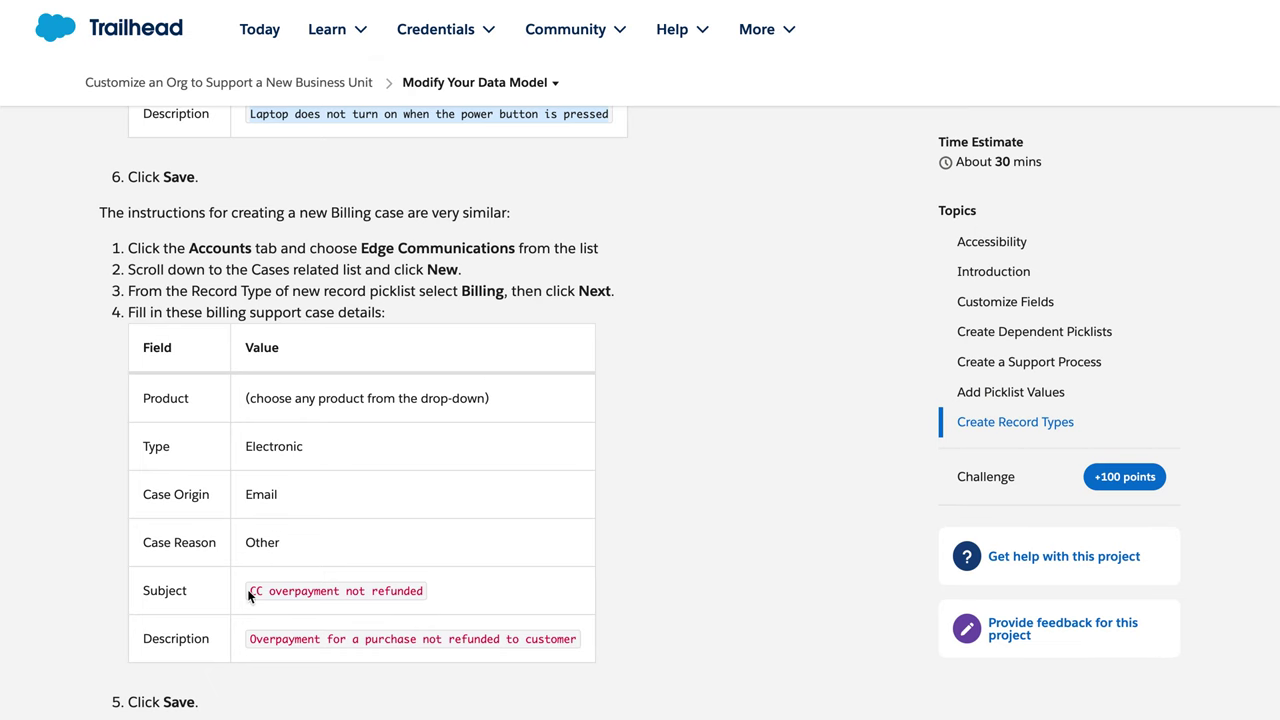
- Copy the subject "CC overpayment not refunded" from the Trailhead instructions and set the Billing case's Case Reason to Other
left_click_drag(247, 589, 396, 597)
right_click(412, 590)
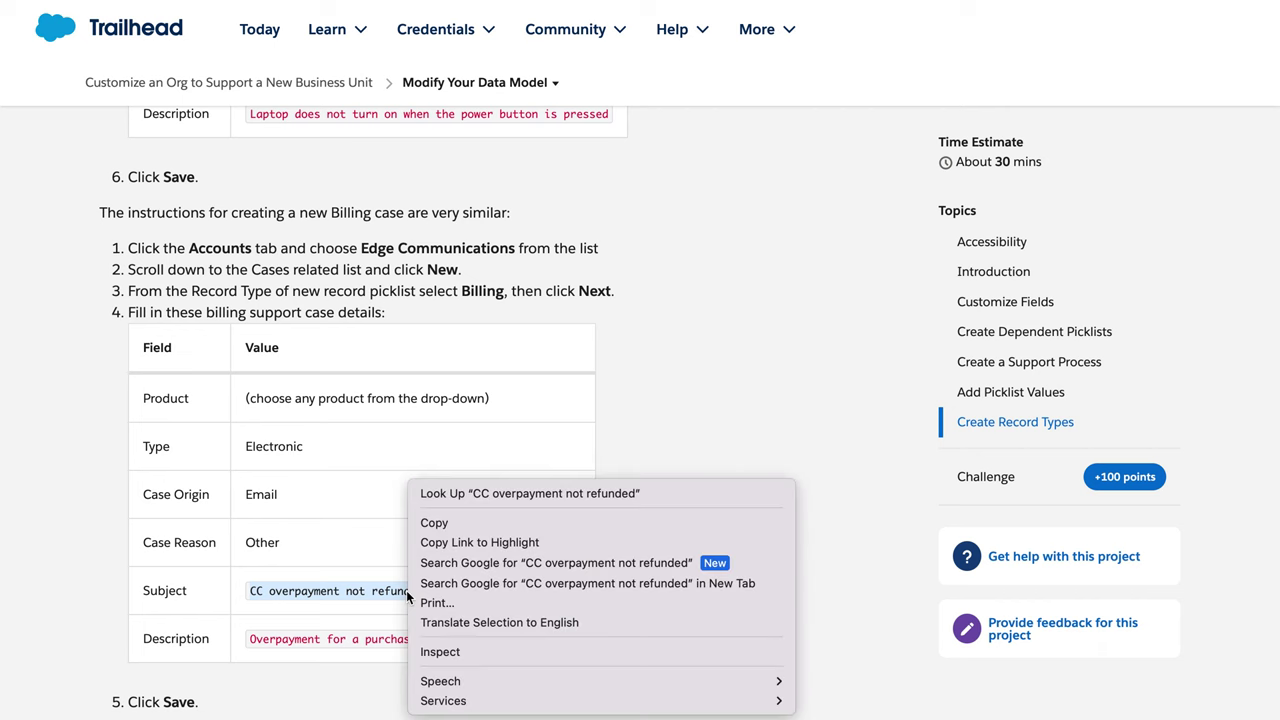
left_click(434, 523)
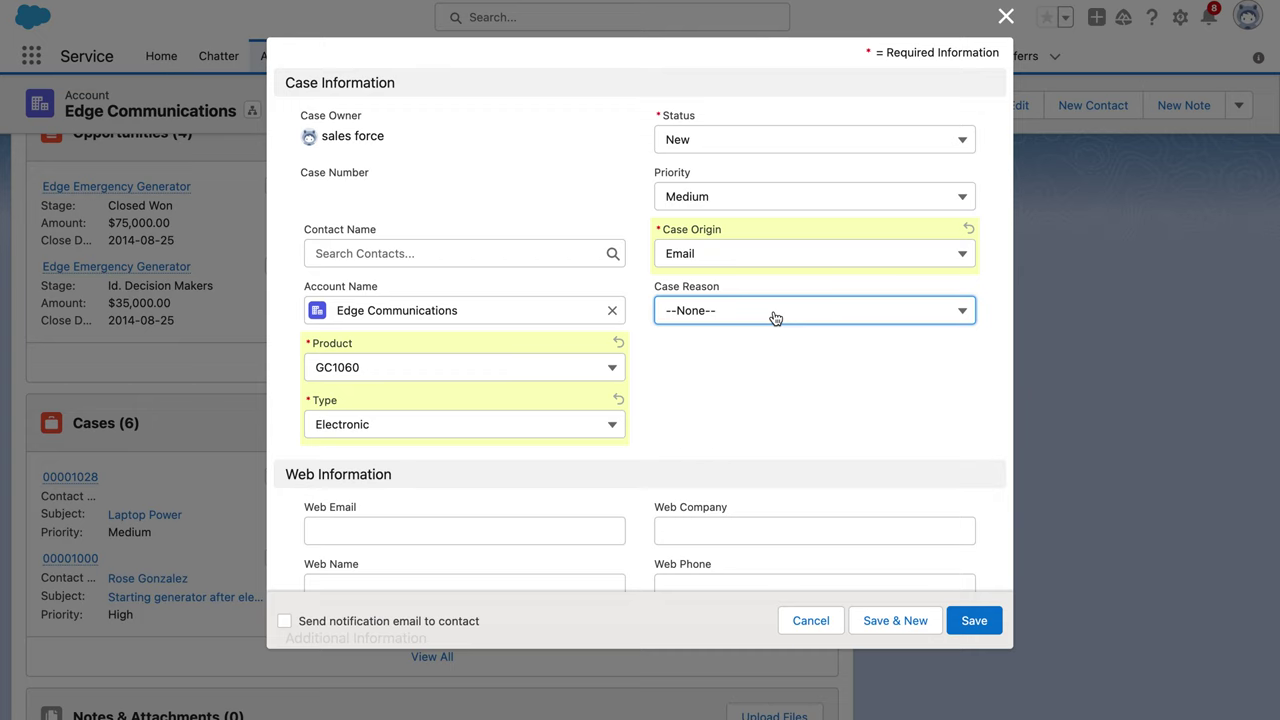
left_click(775, 314)
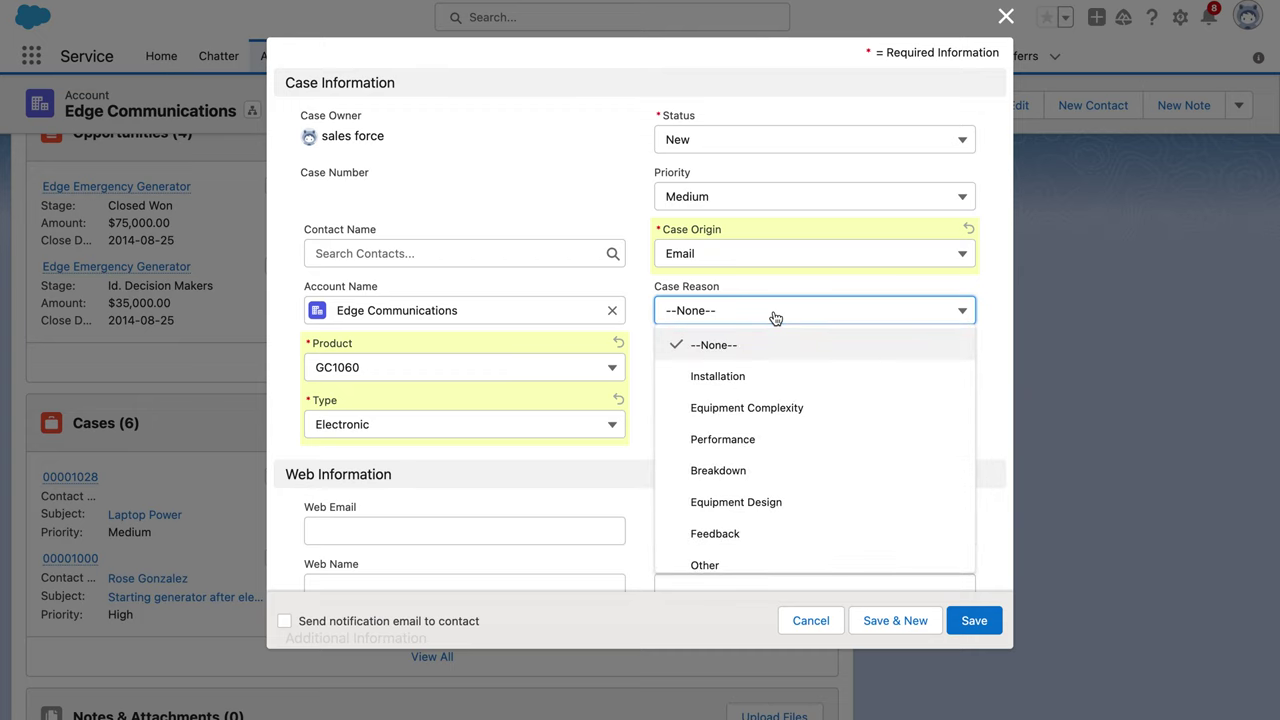
left_click(776, 563)
- Paste the copied text "CC overpayment not refunded" into the Billing case's Subject
scroll(464, 558, "down", 3)
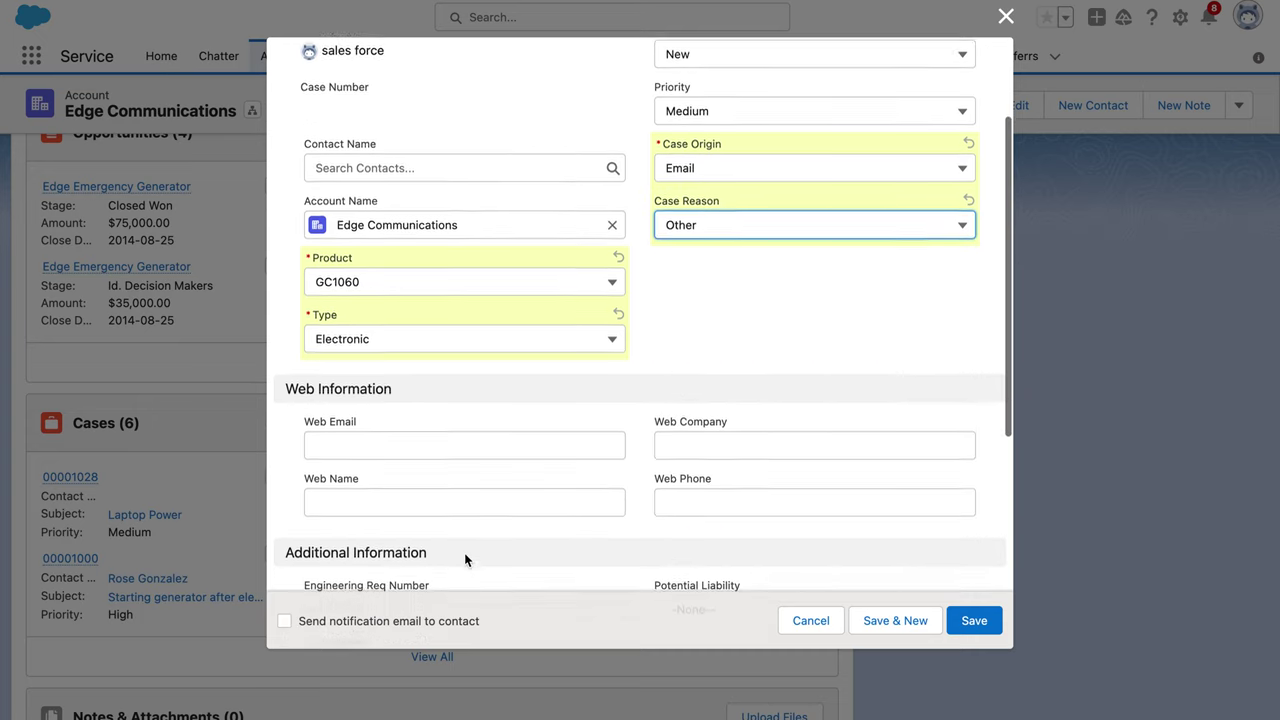
scroll(446, 427, "down", 4)
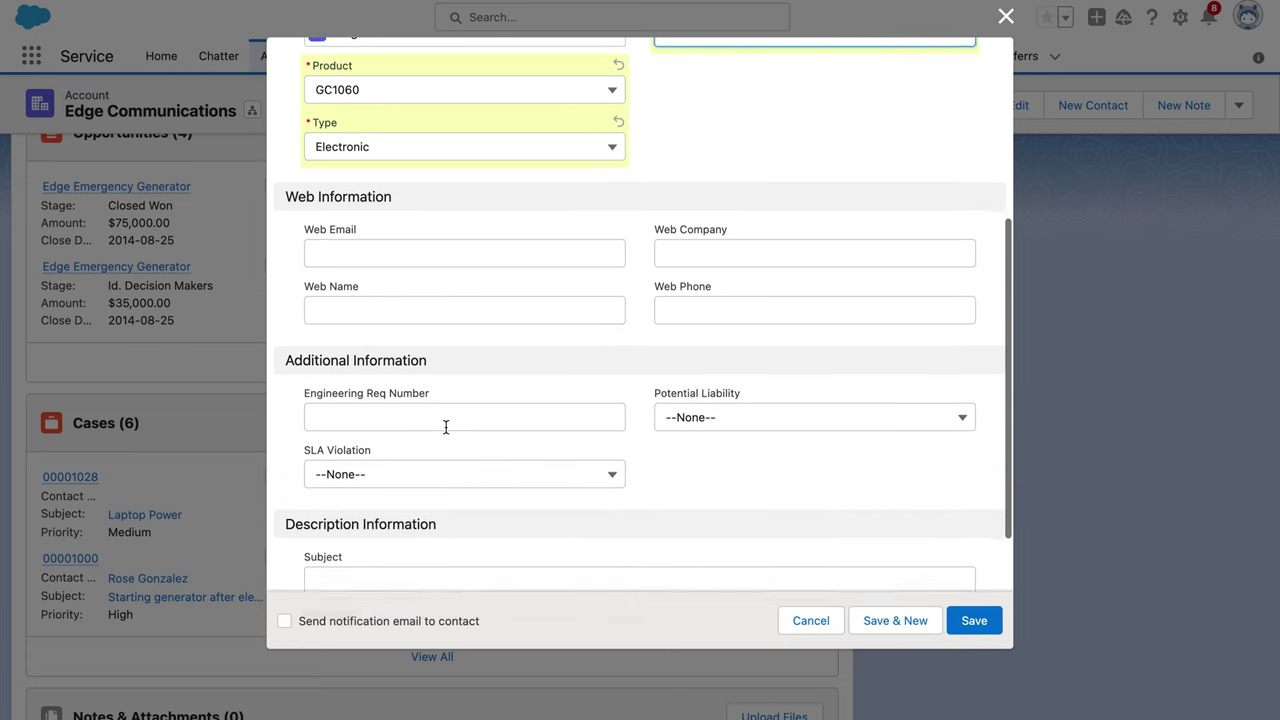
left_click(415, 494)
right_click(418, 510)
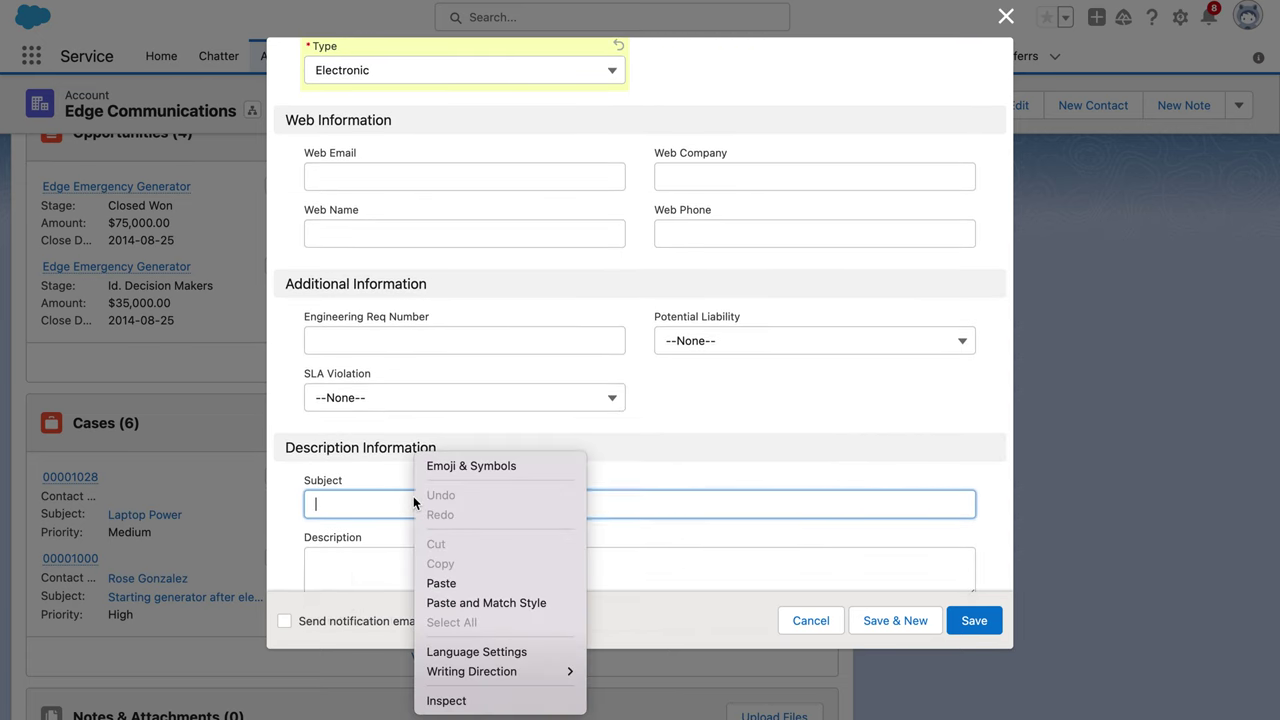
left_click(451, 578)
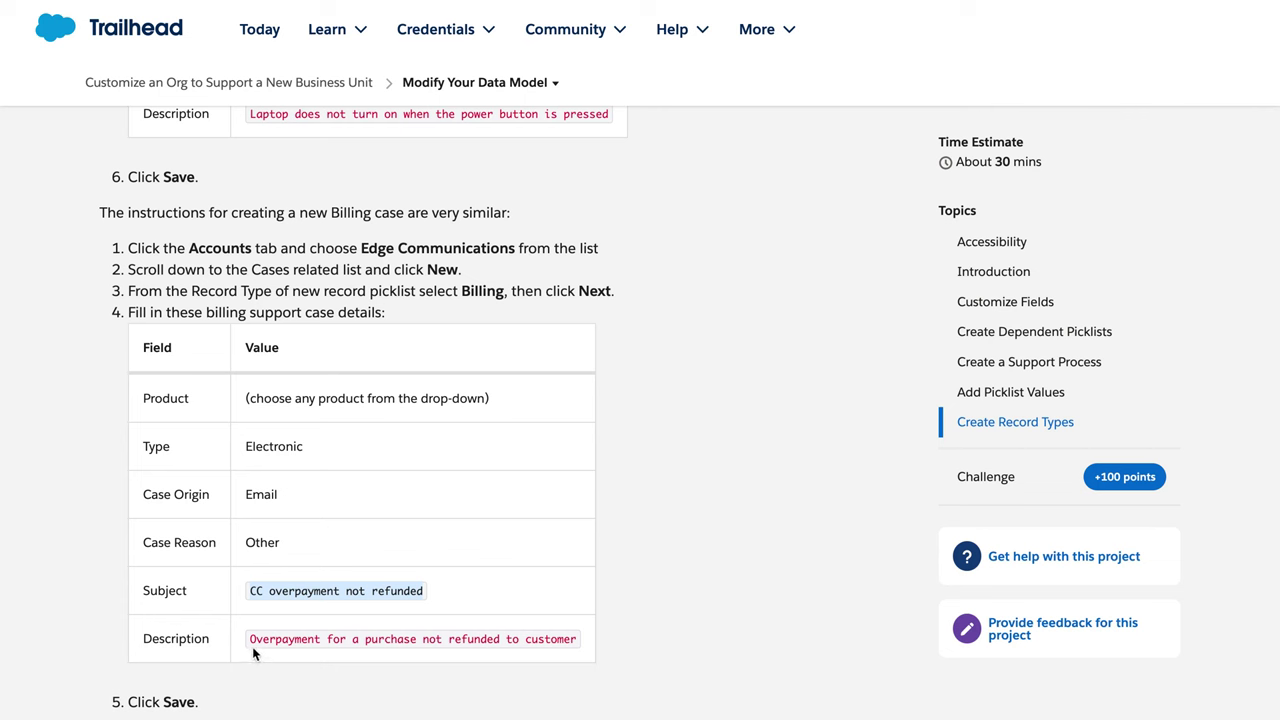
- Copy the description "Overpayment for a purchase not refunded to customer" from Trailhead into the case's Description and save the case
left_click_drag(275, 634, 553, 646)
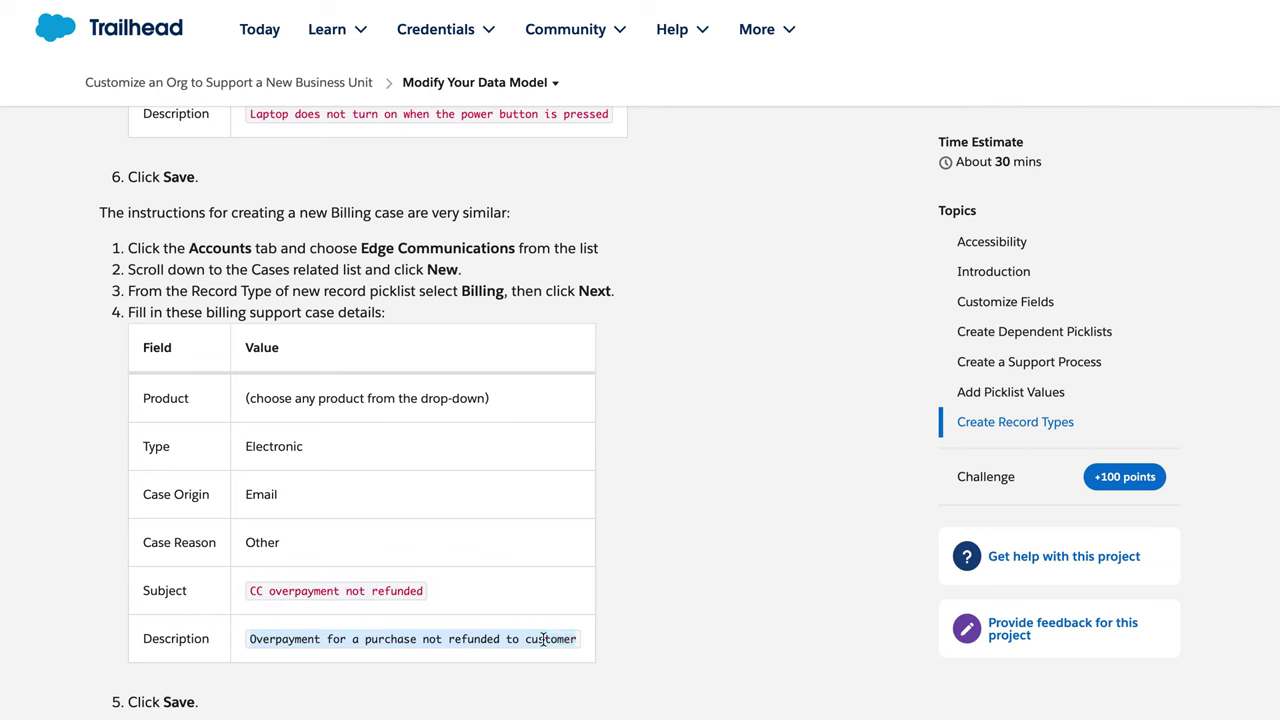
right_click(546, 640)
left_click(590, 525)
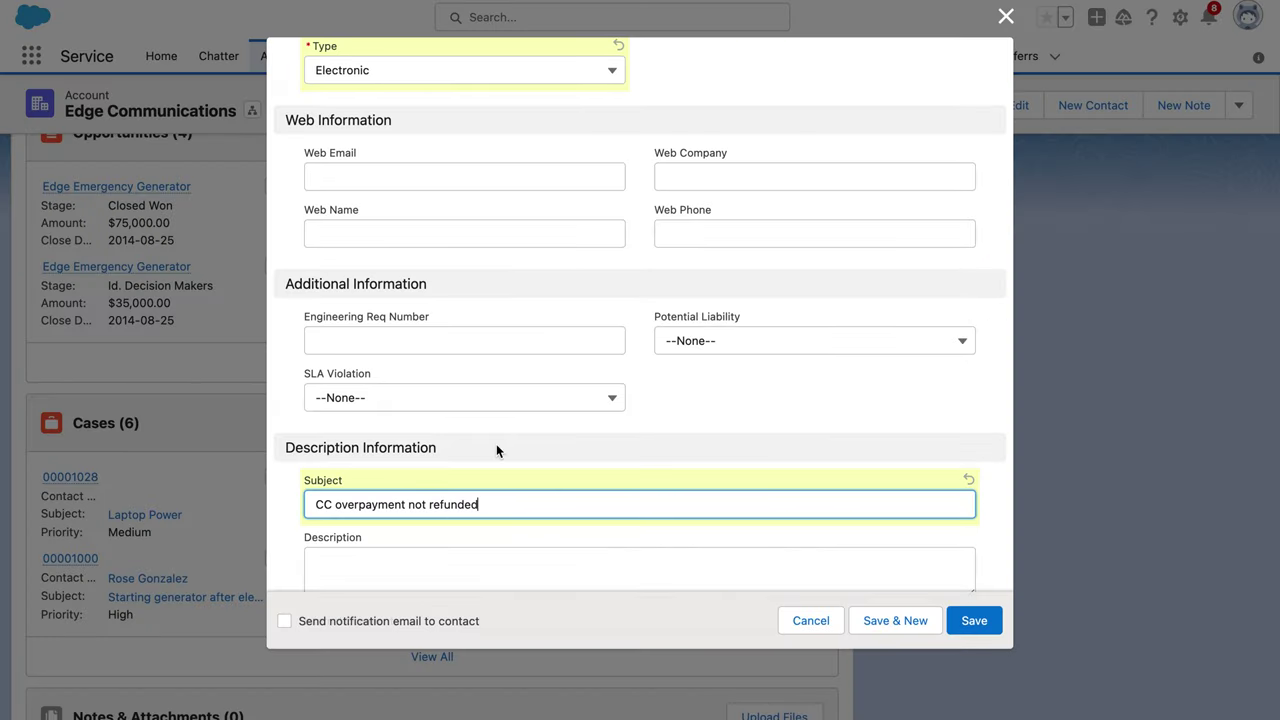
scroll(496, 444, "down", 3)
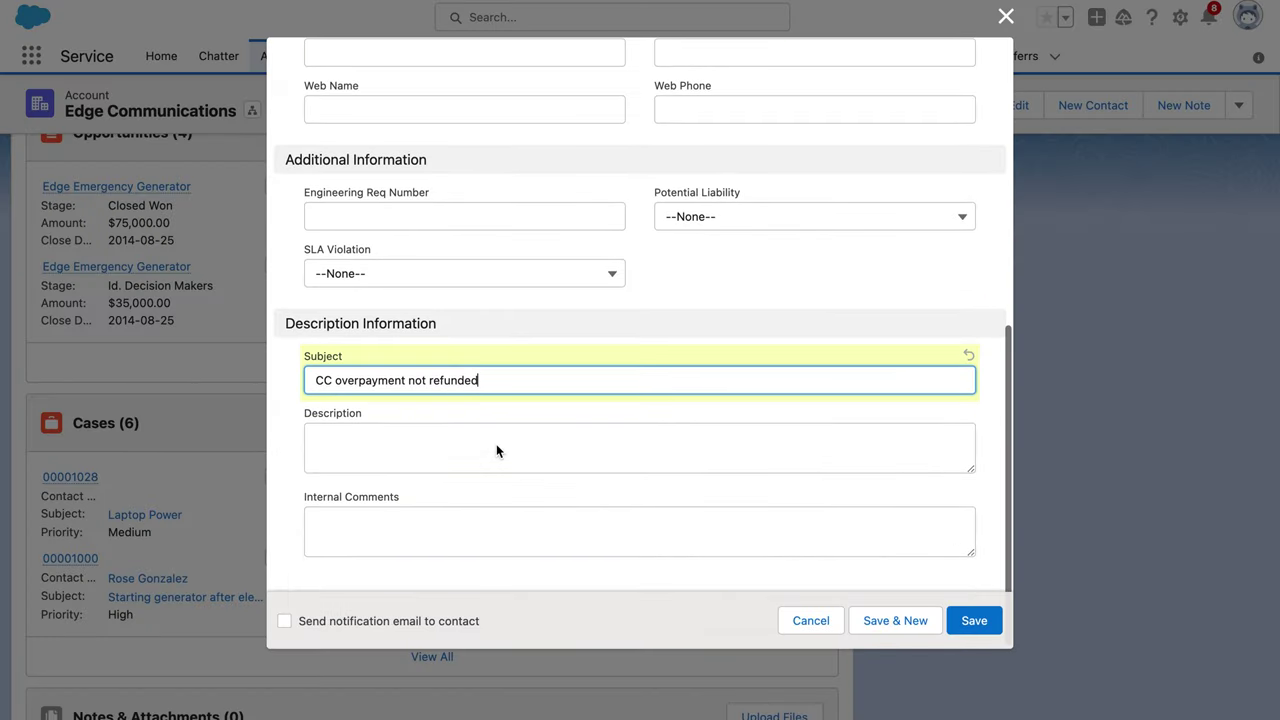
right_click(479, 437)
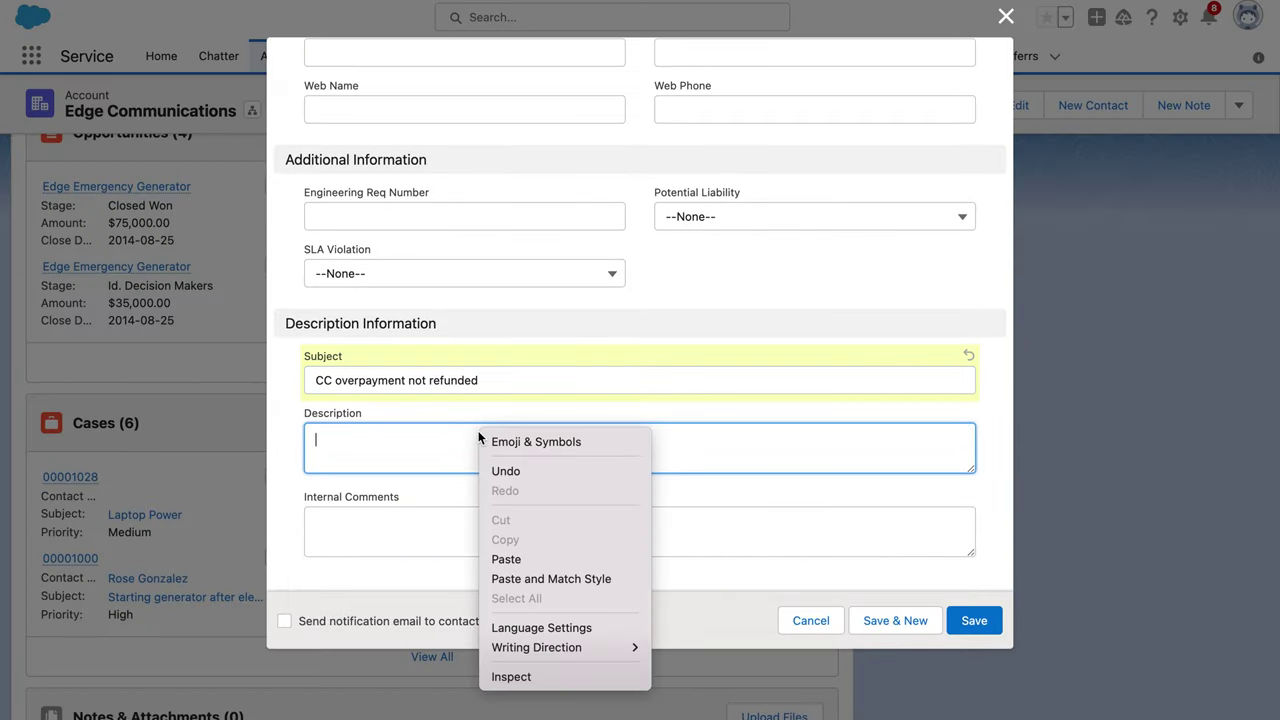
left_click(531, 561)
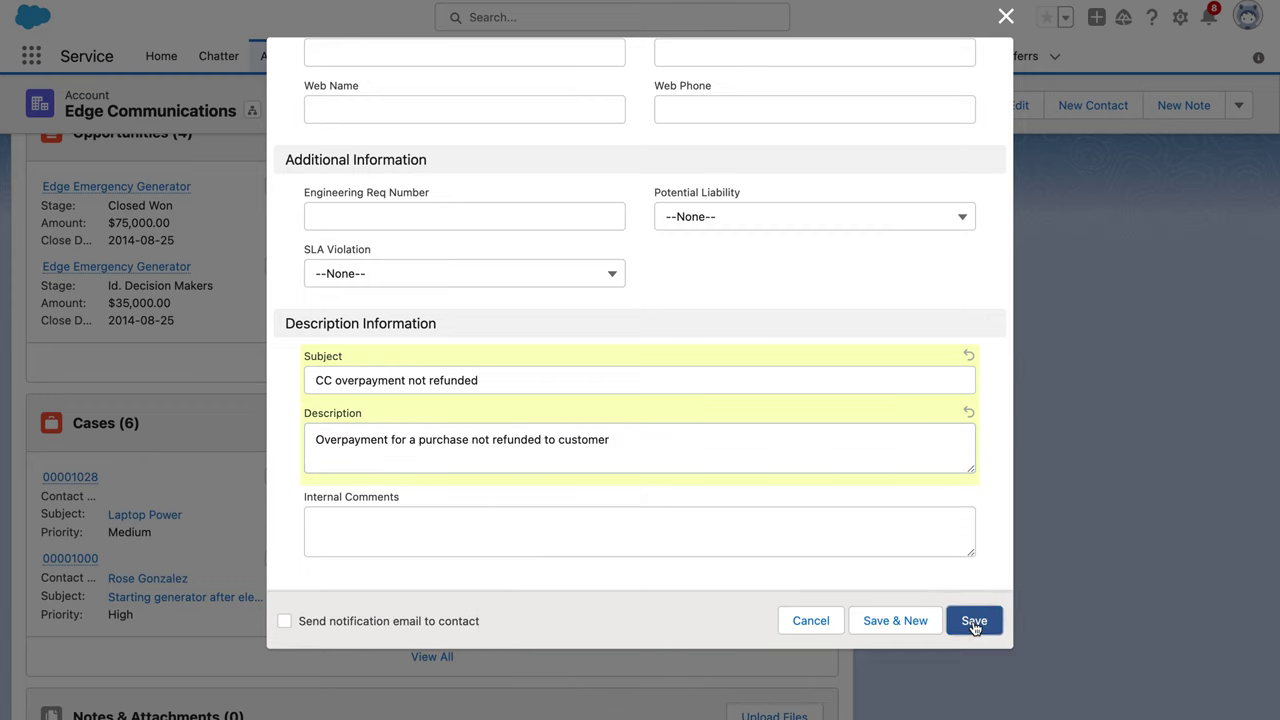
left_click(973, 620)
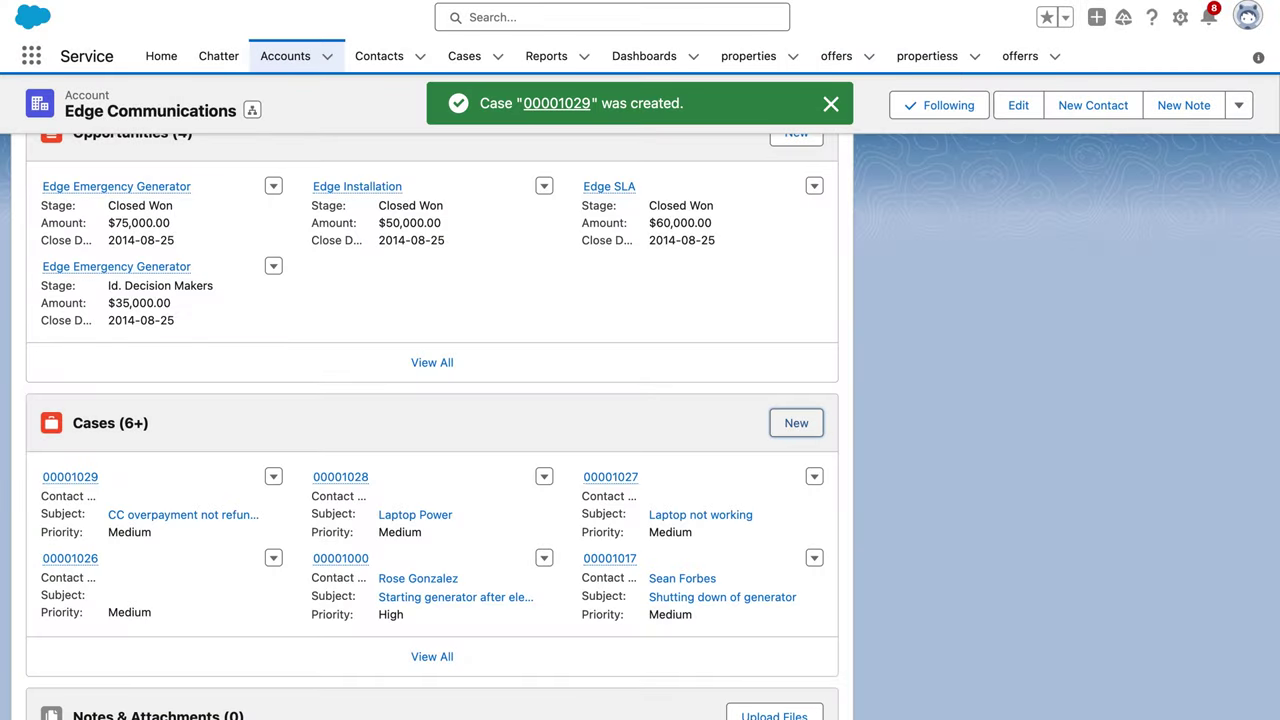
- Return to Trailhead and submit the Modify Your Data Model step for verification
key("alt+Tab")
scroll(246, 330, "down", 5)
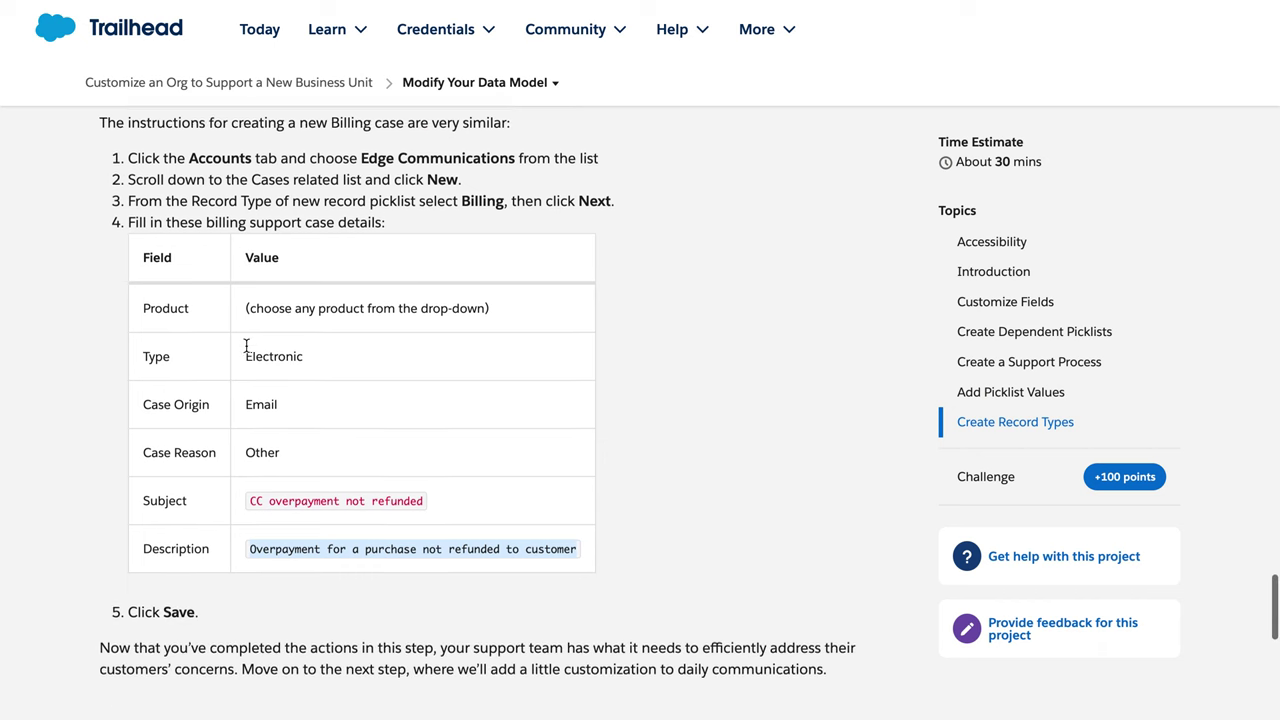
scroll(246, 345, "down", 5)
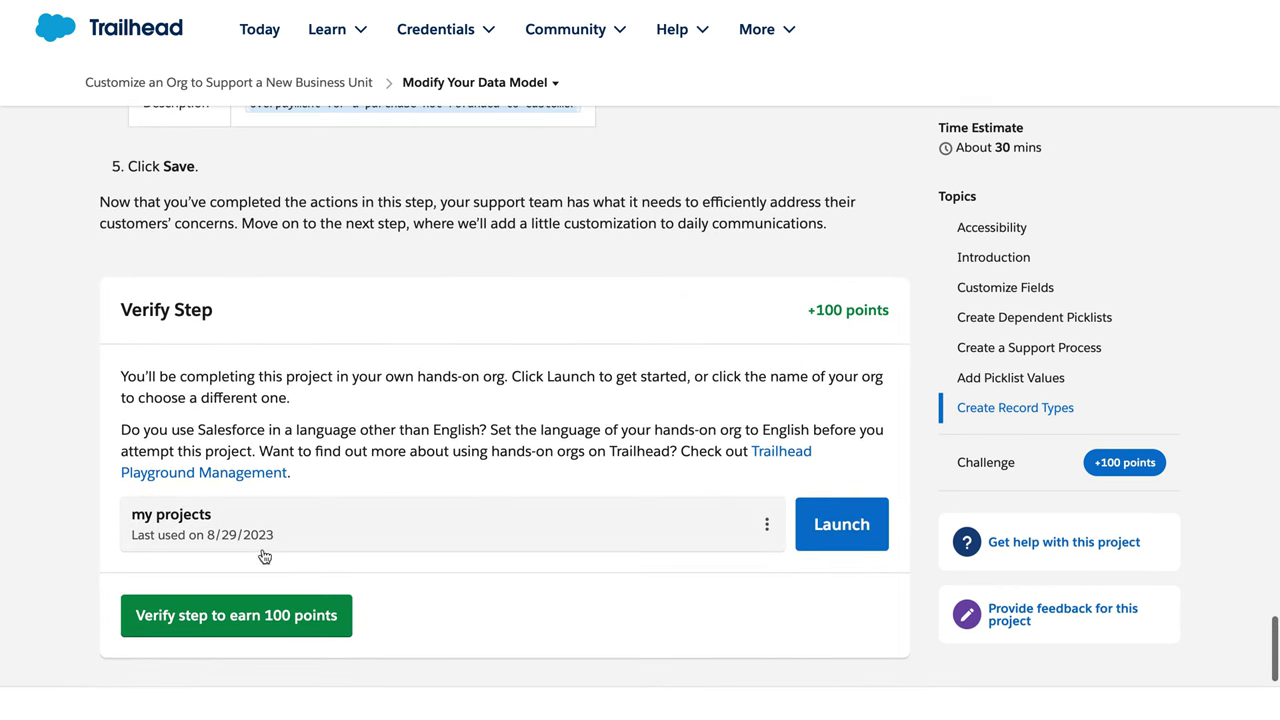
left_click(263, 612)
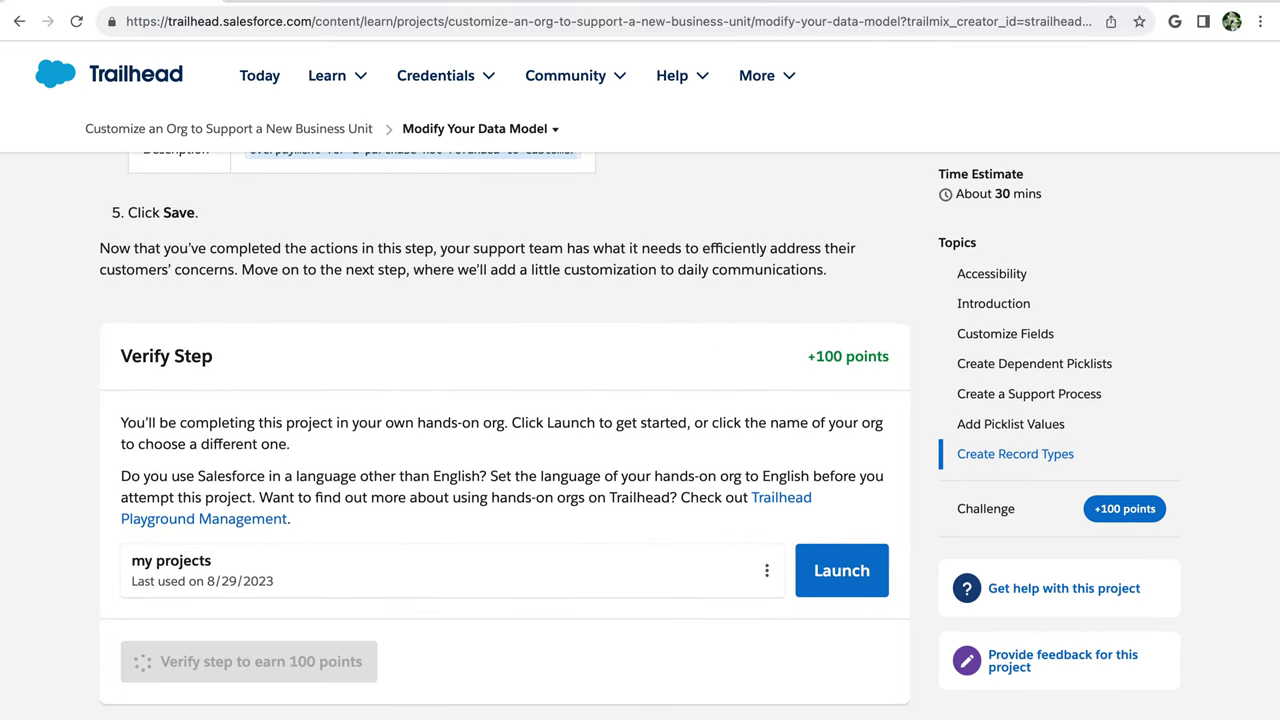